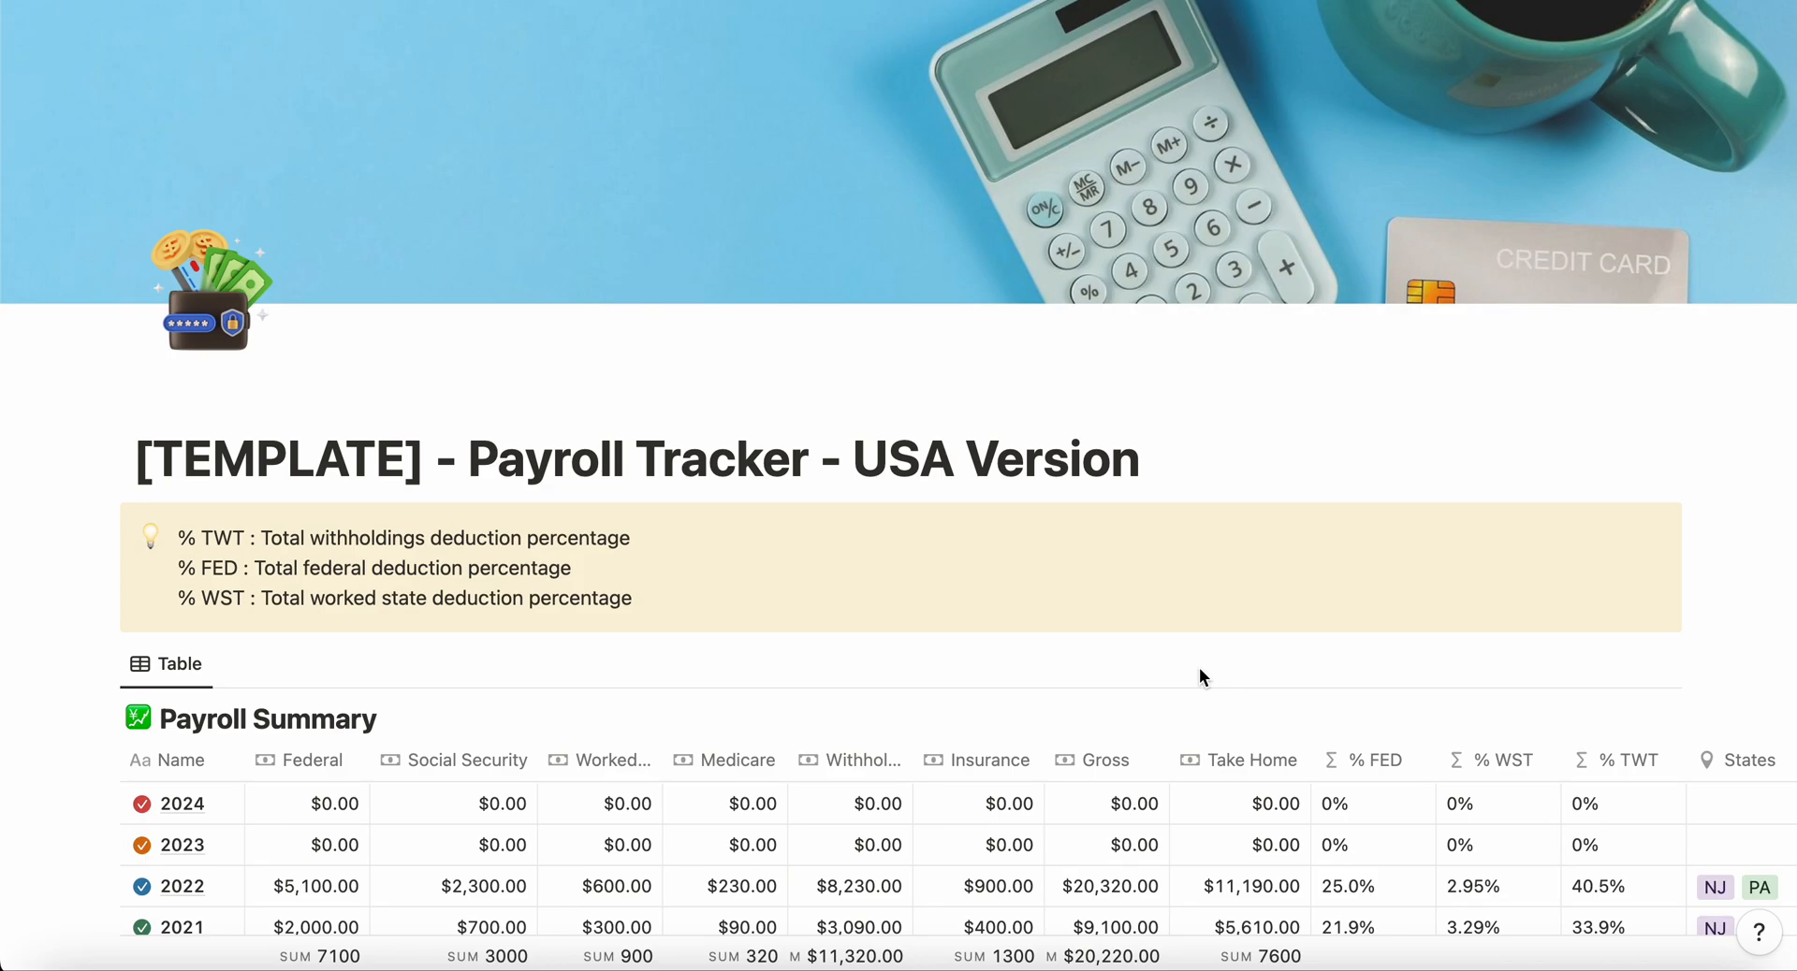
Step: Look over the payroll tracker template's Payroll Summary, Company, Projects, Paycheck and Pay-slip tables and their explanatory notes
scroll(1198, 666, "down", 10)
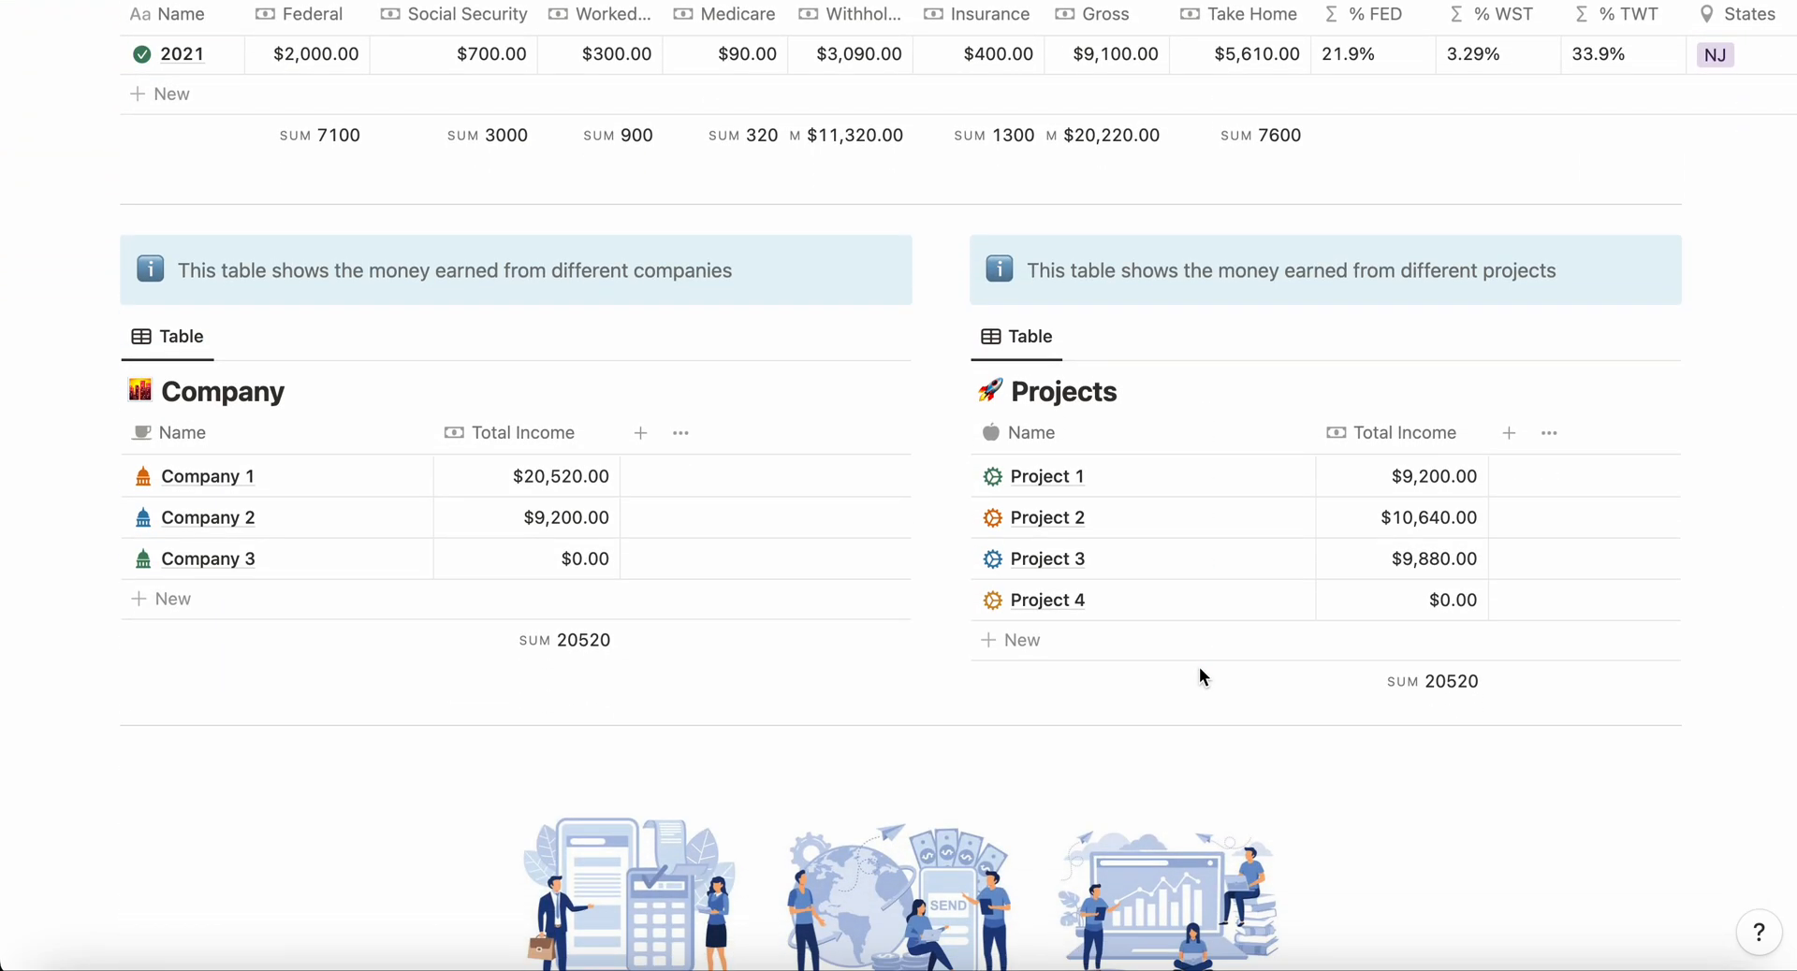
scroll(1199, 666, "down", 20)
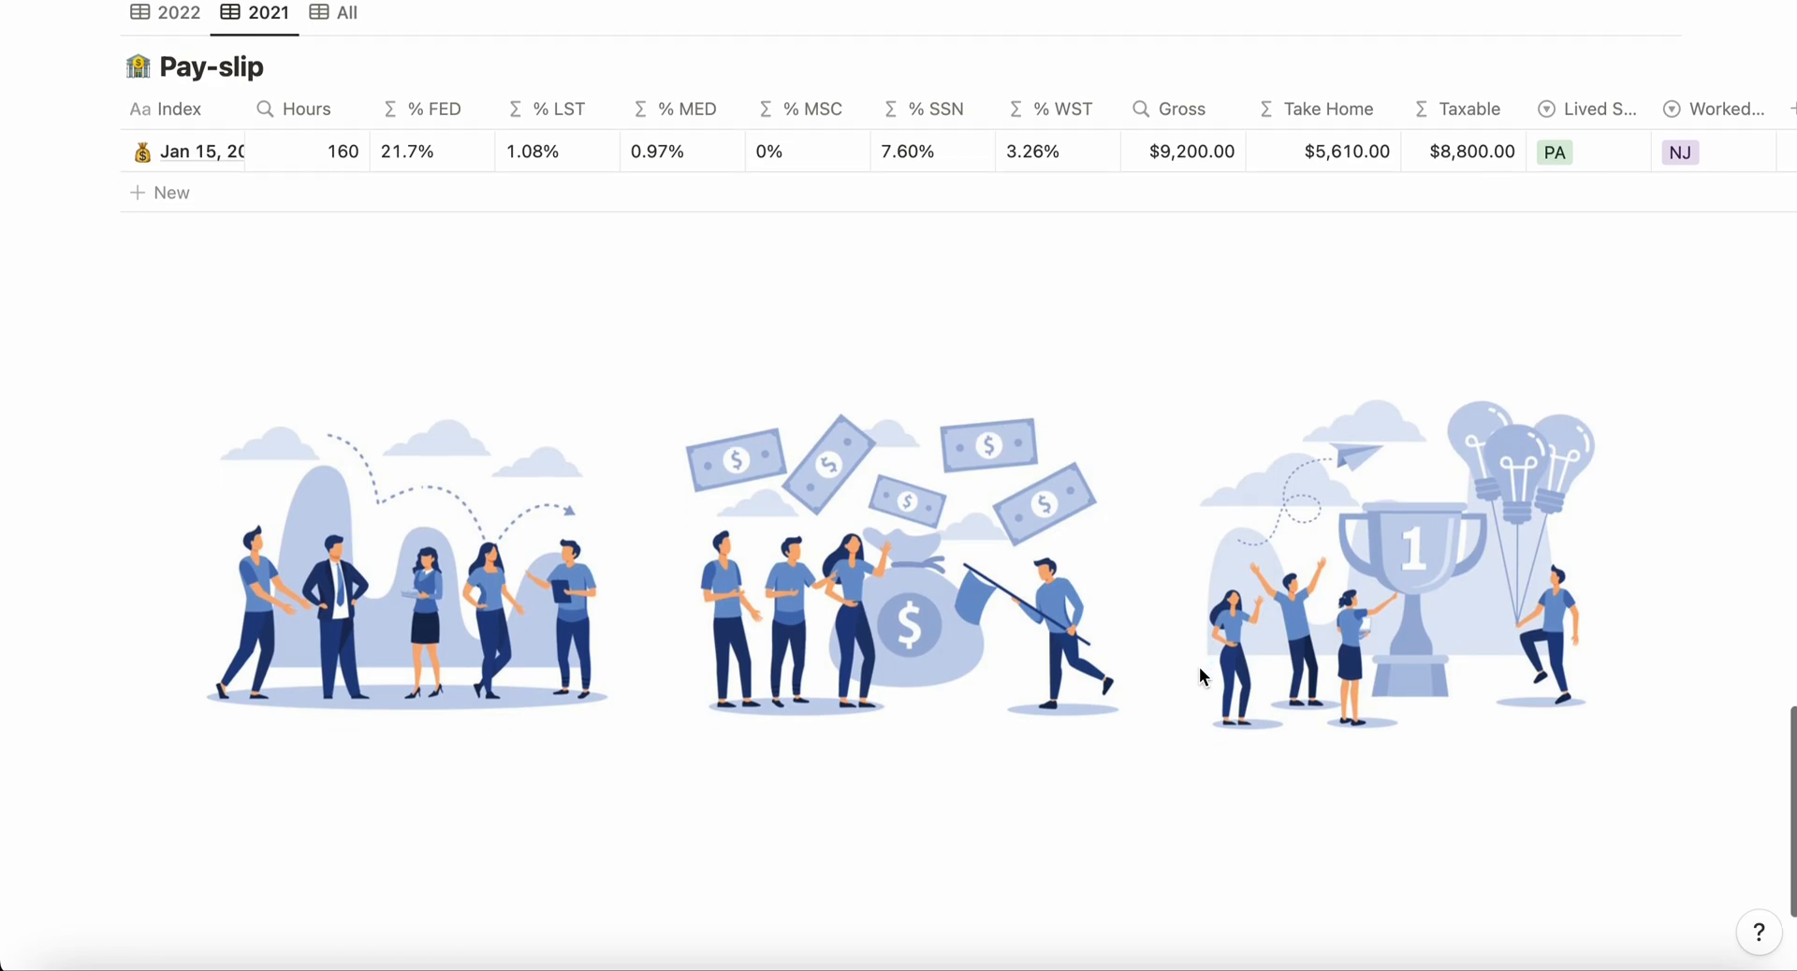
scroll(1199, 667, "up", 15)
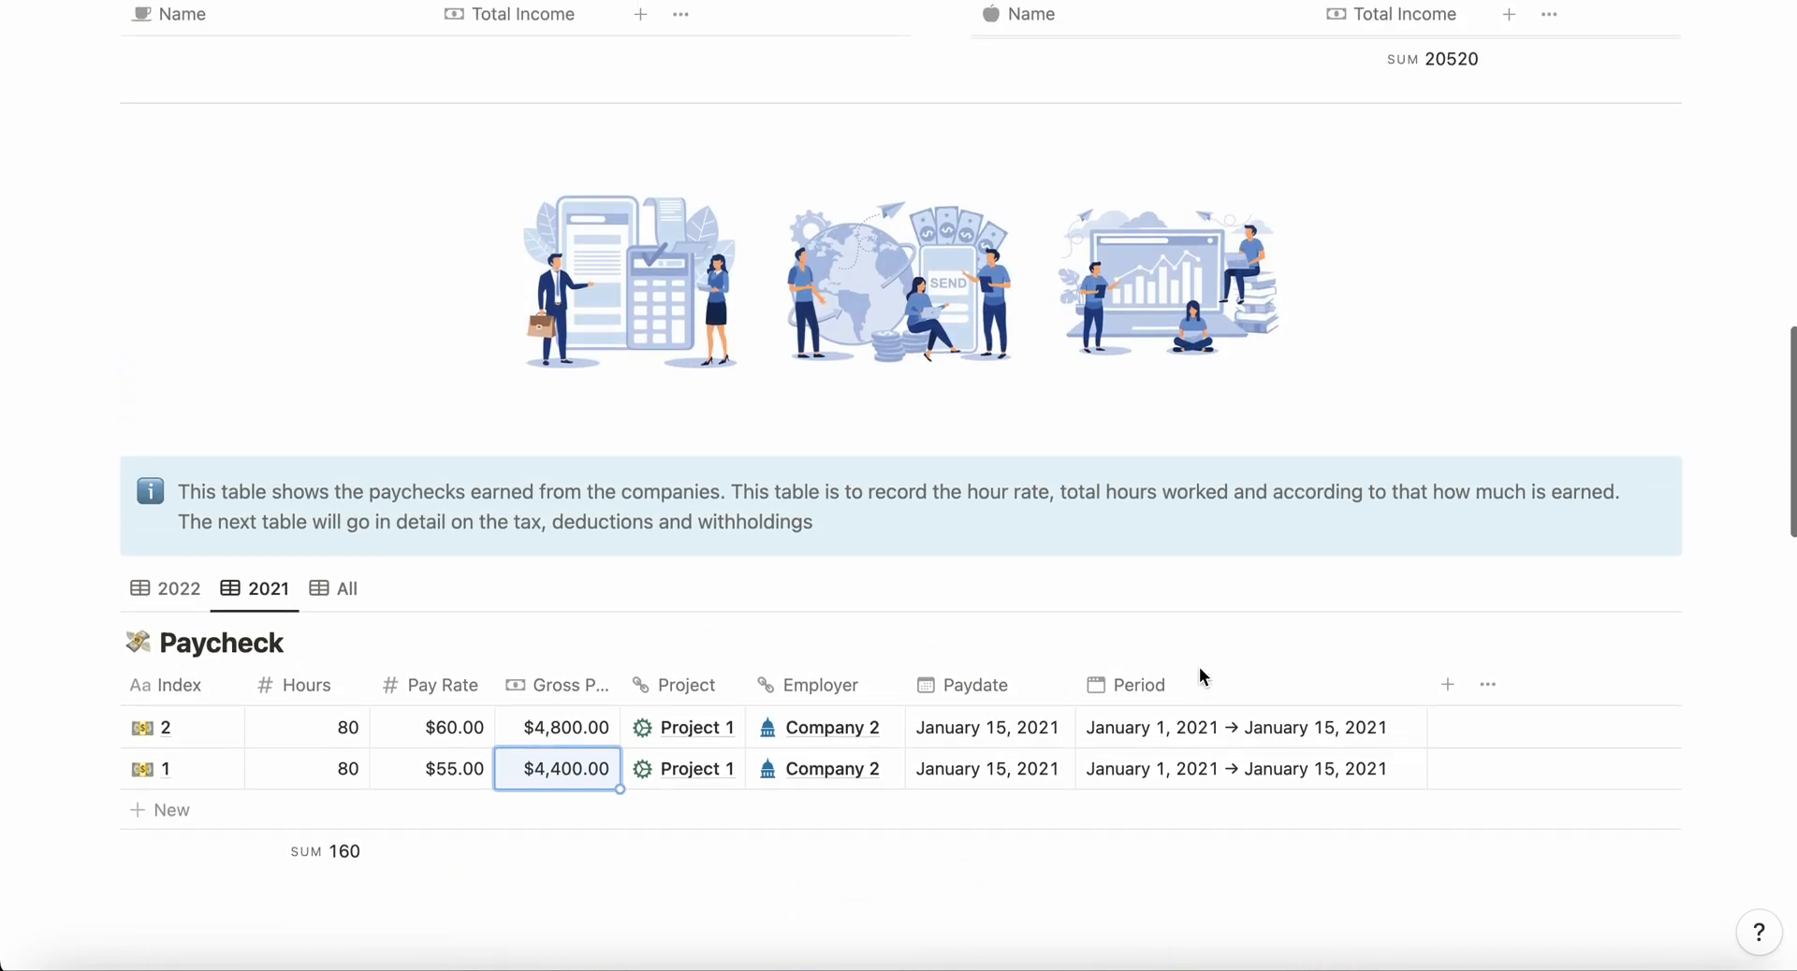
scroll(1199, 666, "up", 9)
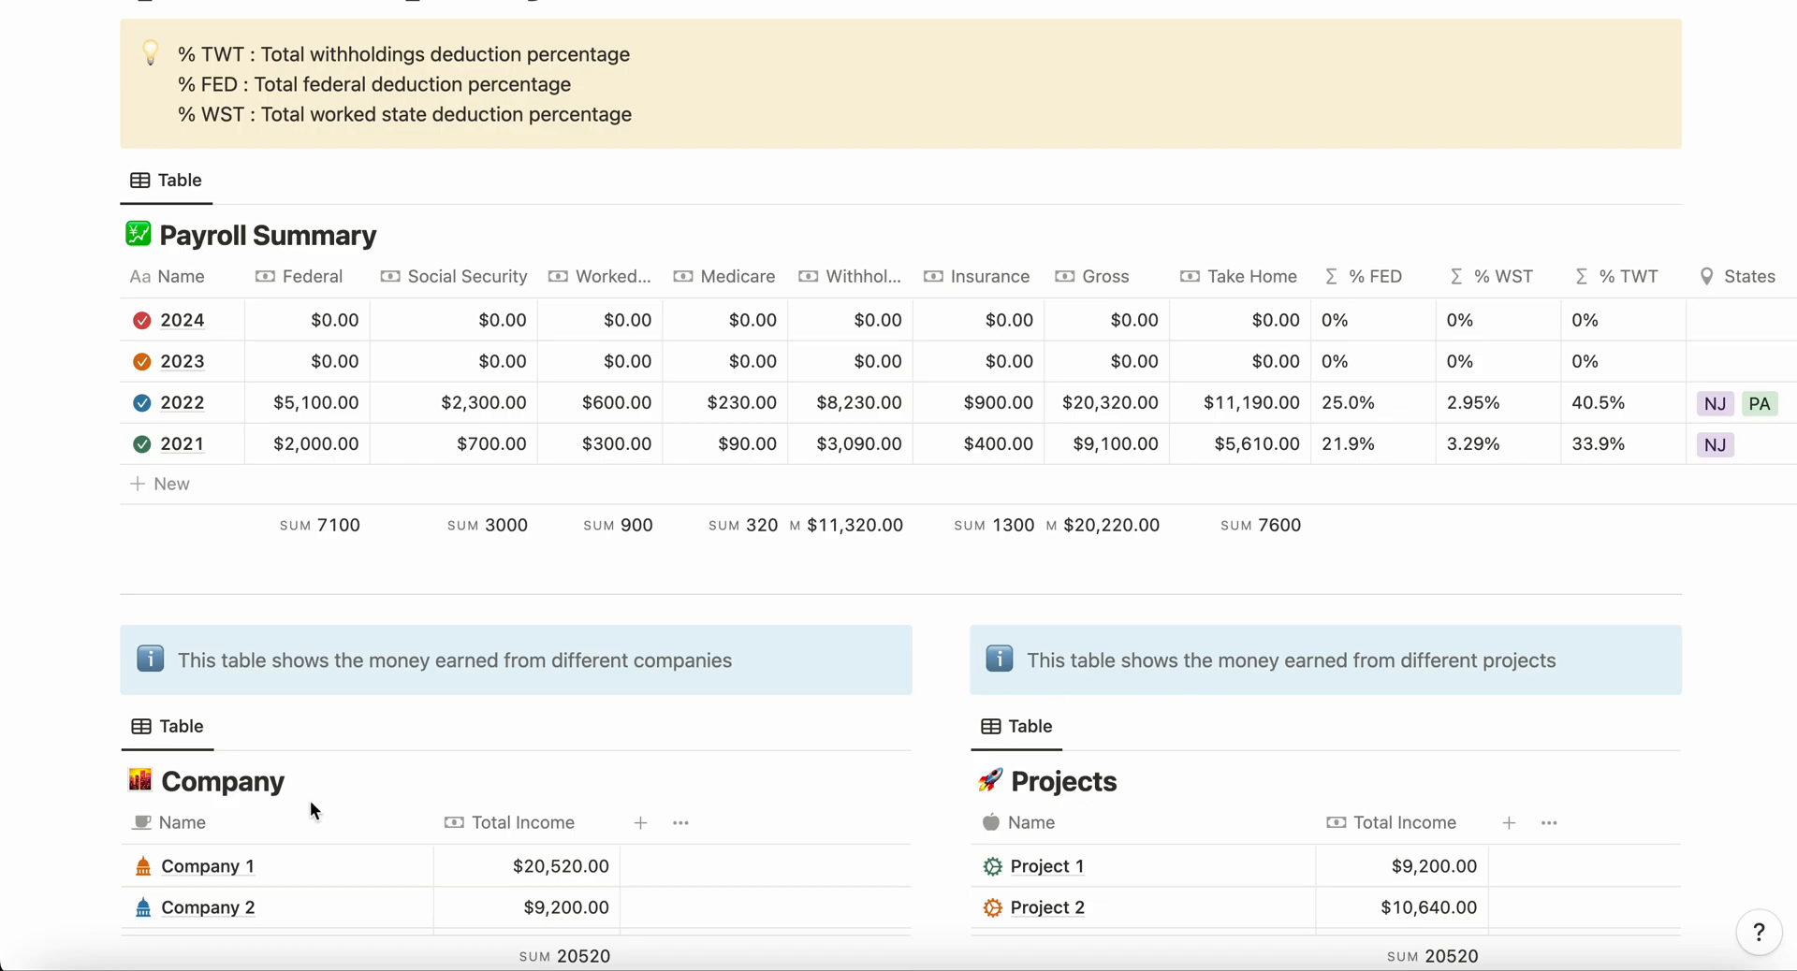
scroll(311, 810, "down", 2)
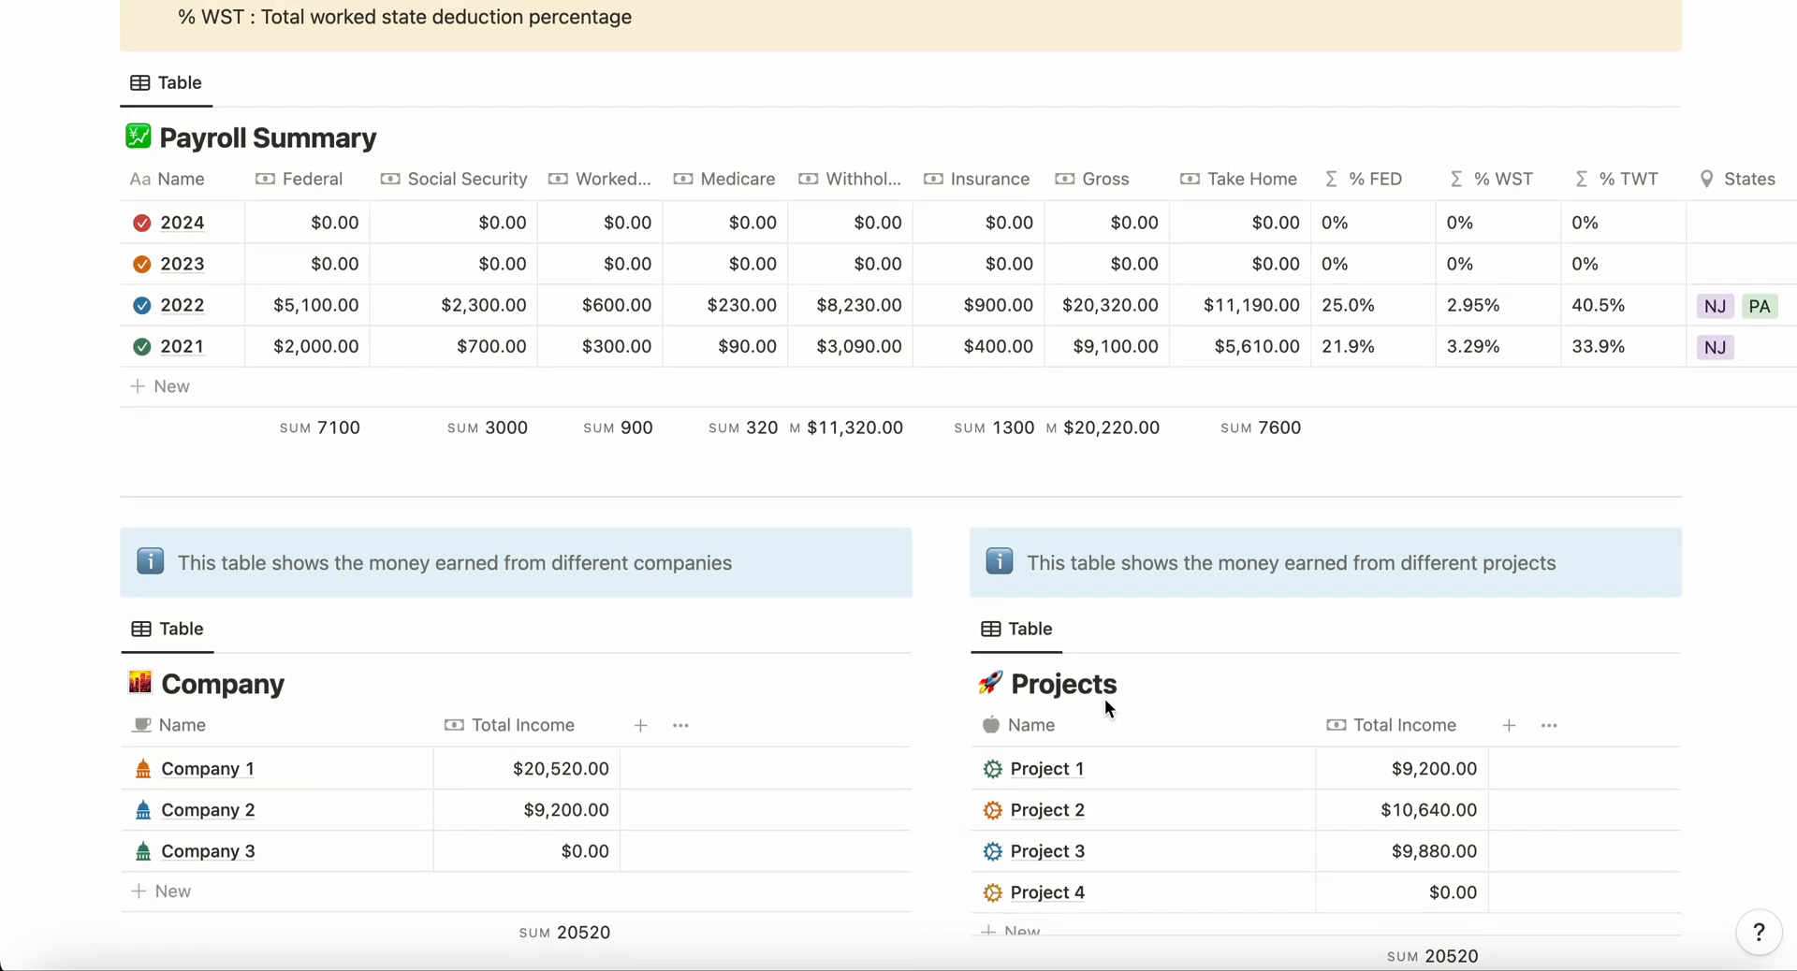
scroll(1105, 700, "down", 20)
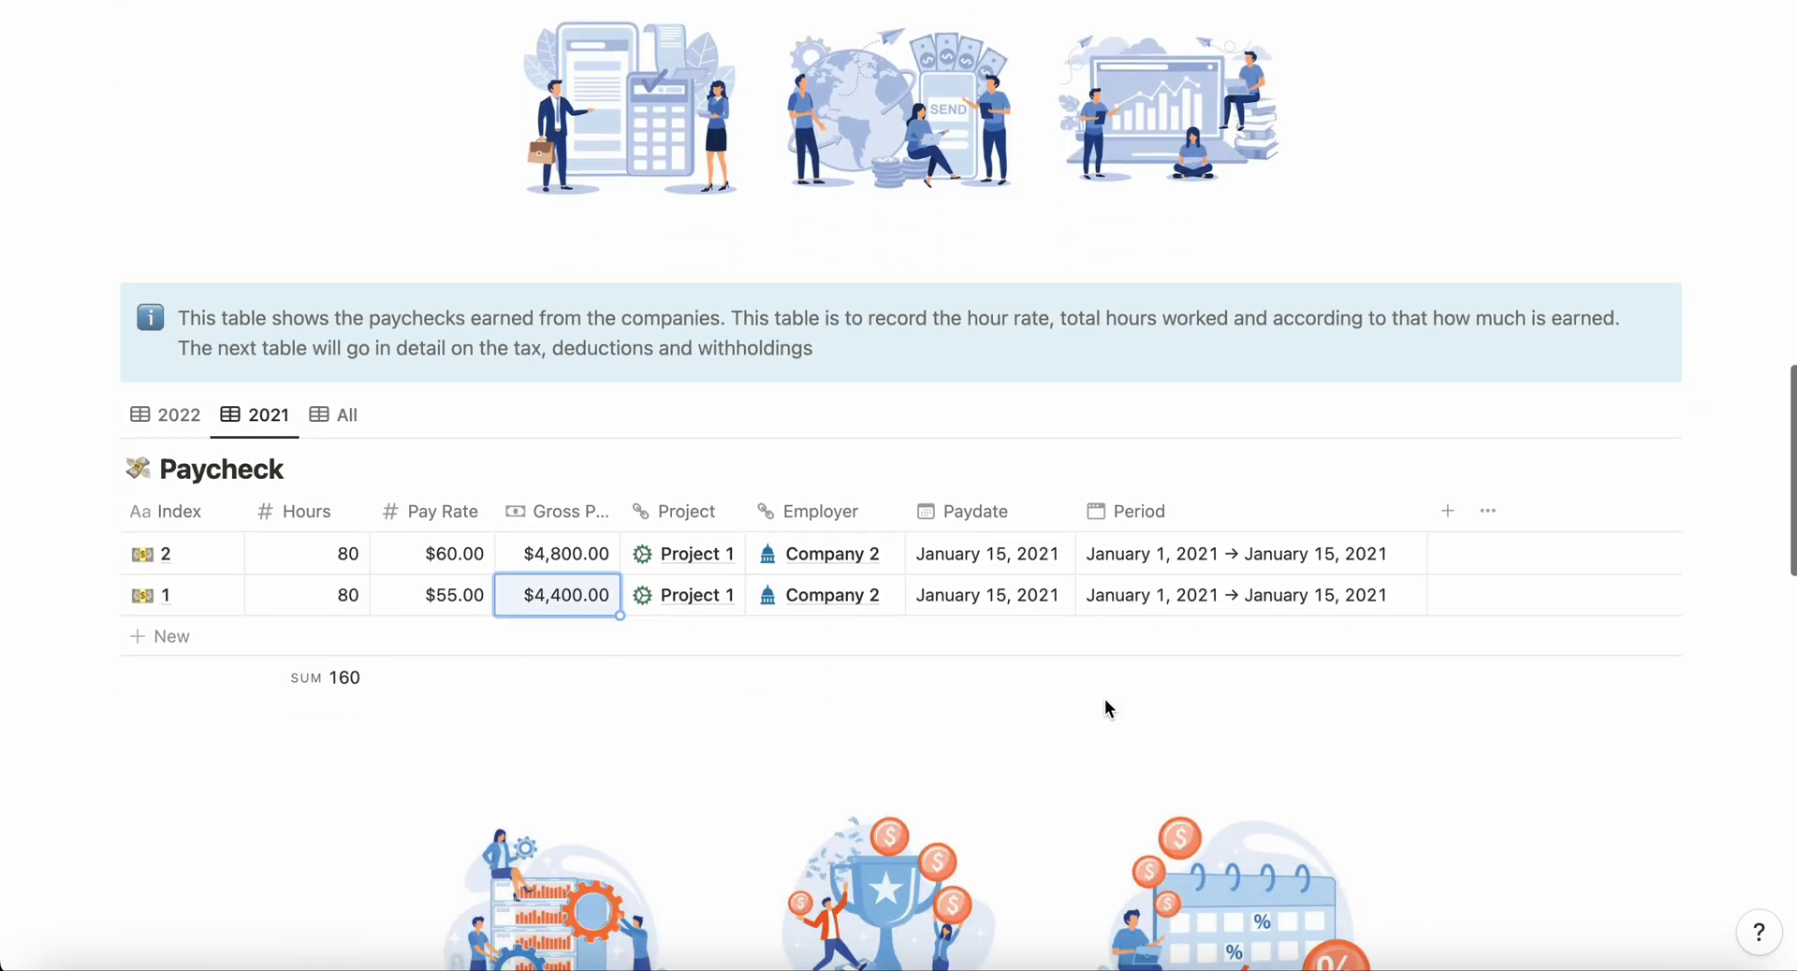
scroll(1106, 708, "down", 4)
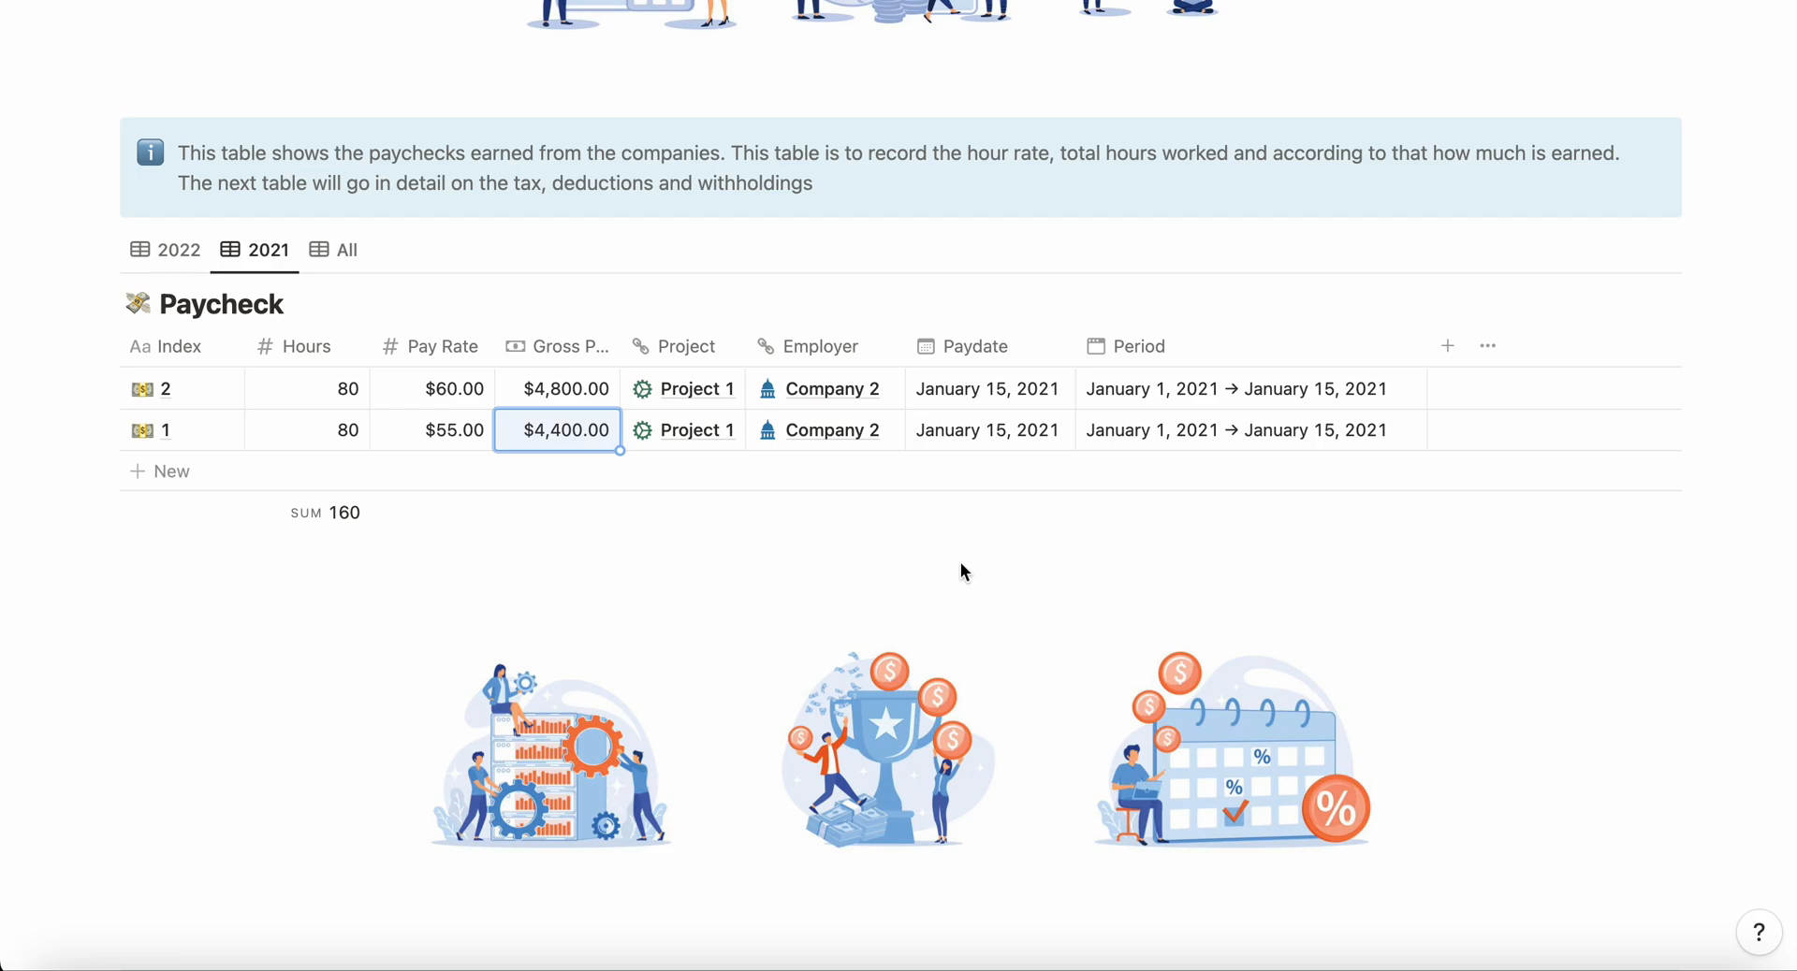
scroll(960, 563, "down", 10)
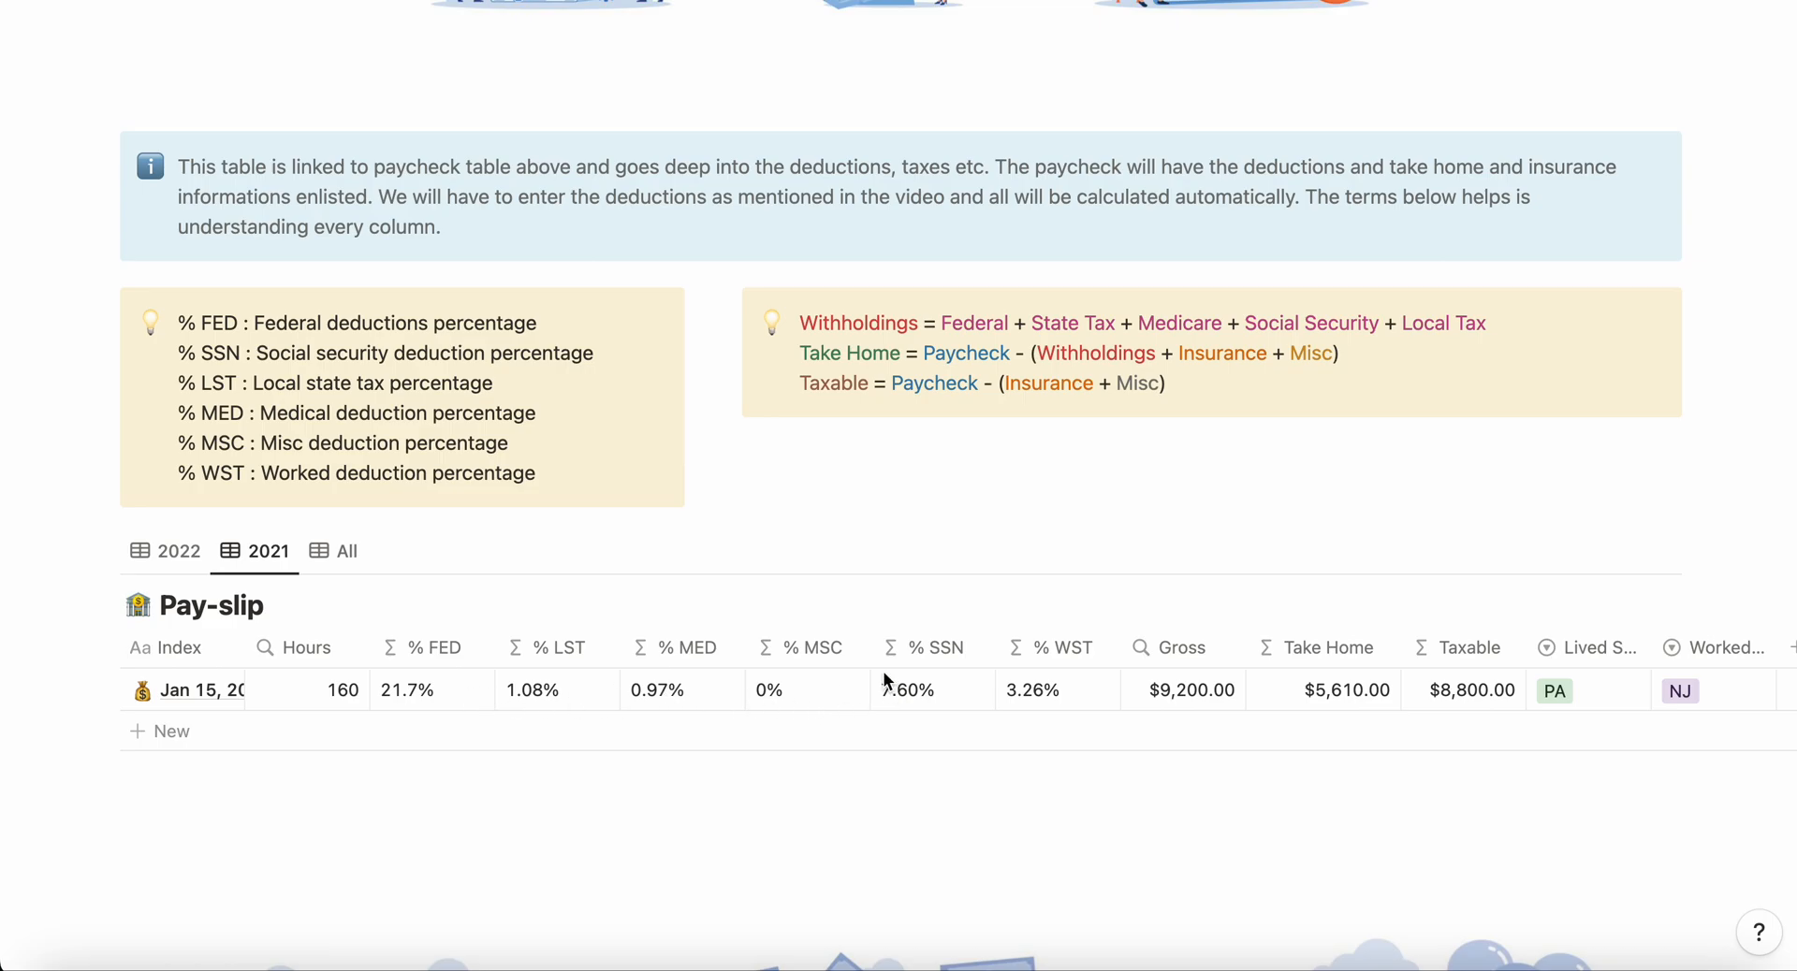
scroll(884, 681, "up", 15)
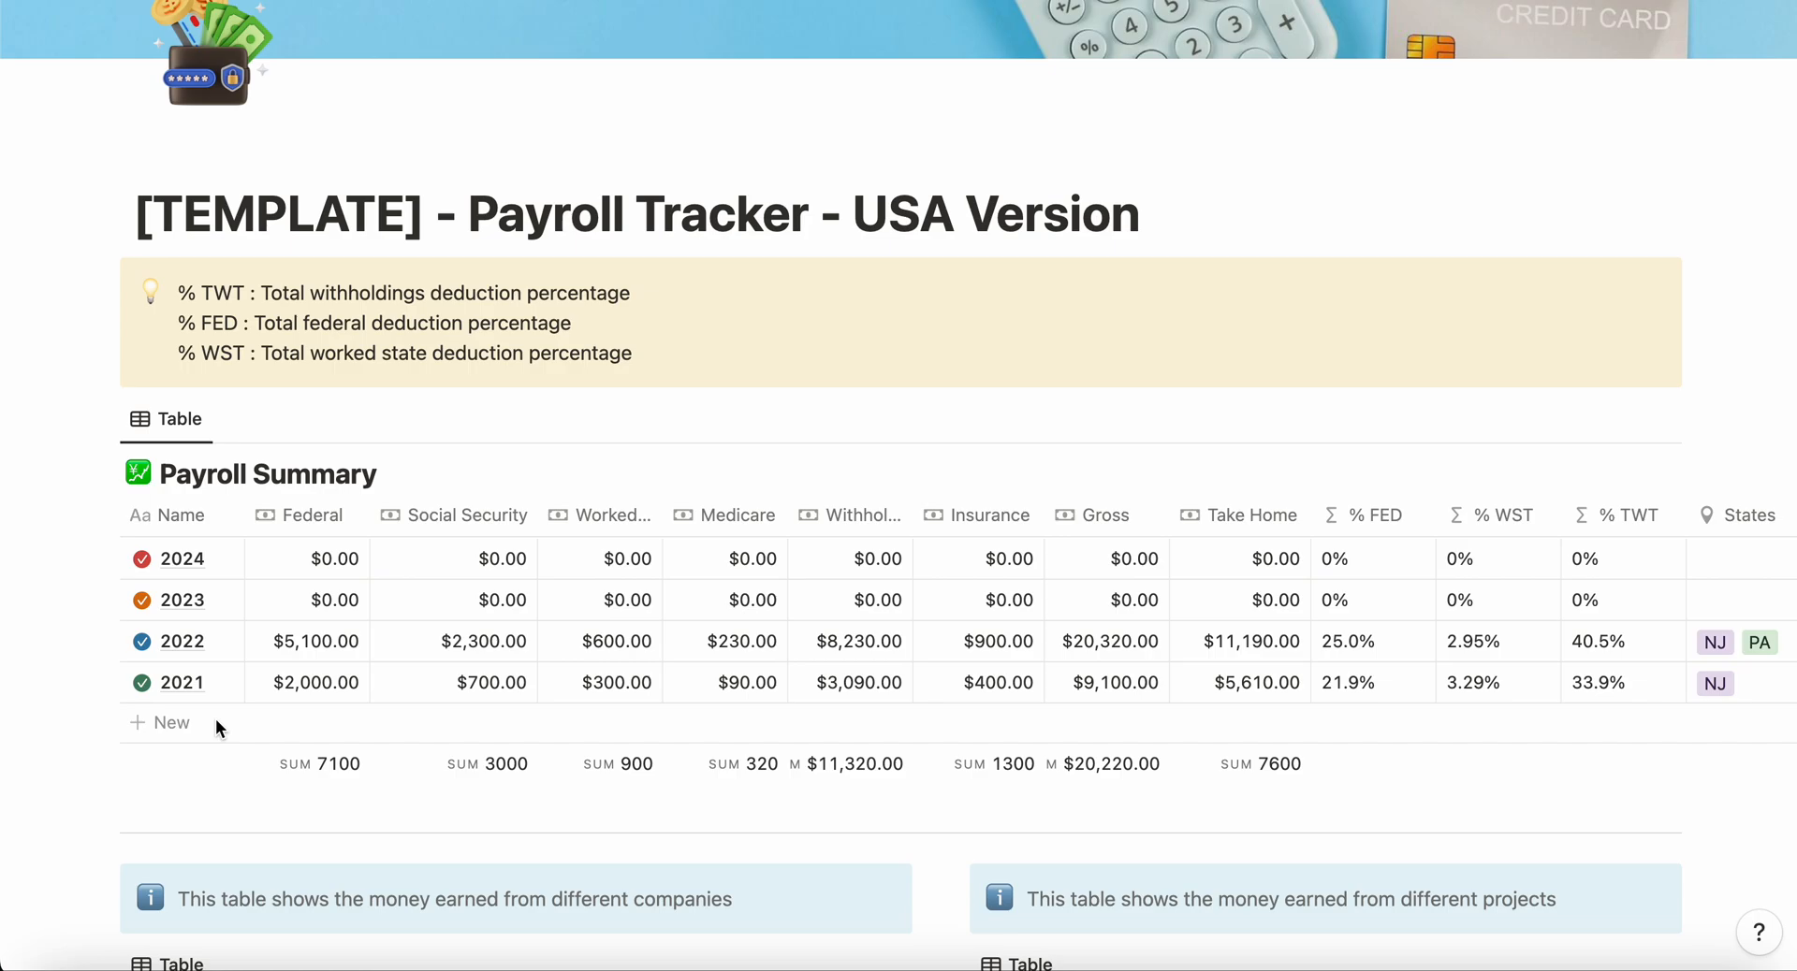
Step: Add a new entry named Company 4 to the Company table
scroll(215, 719, "down", 6)
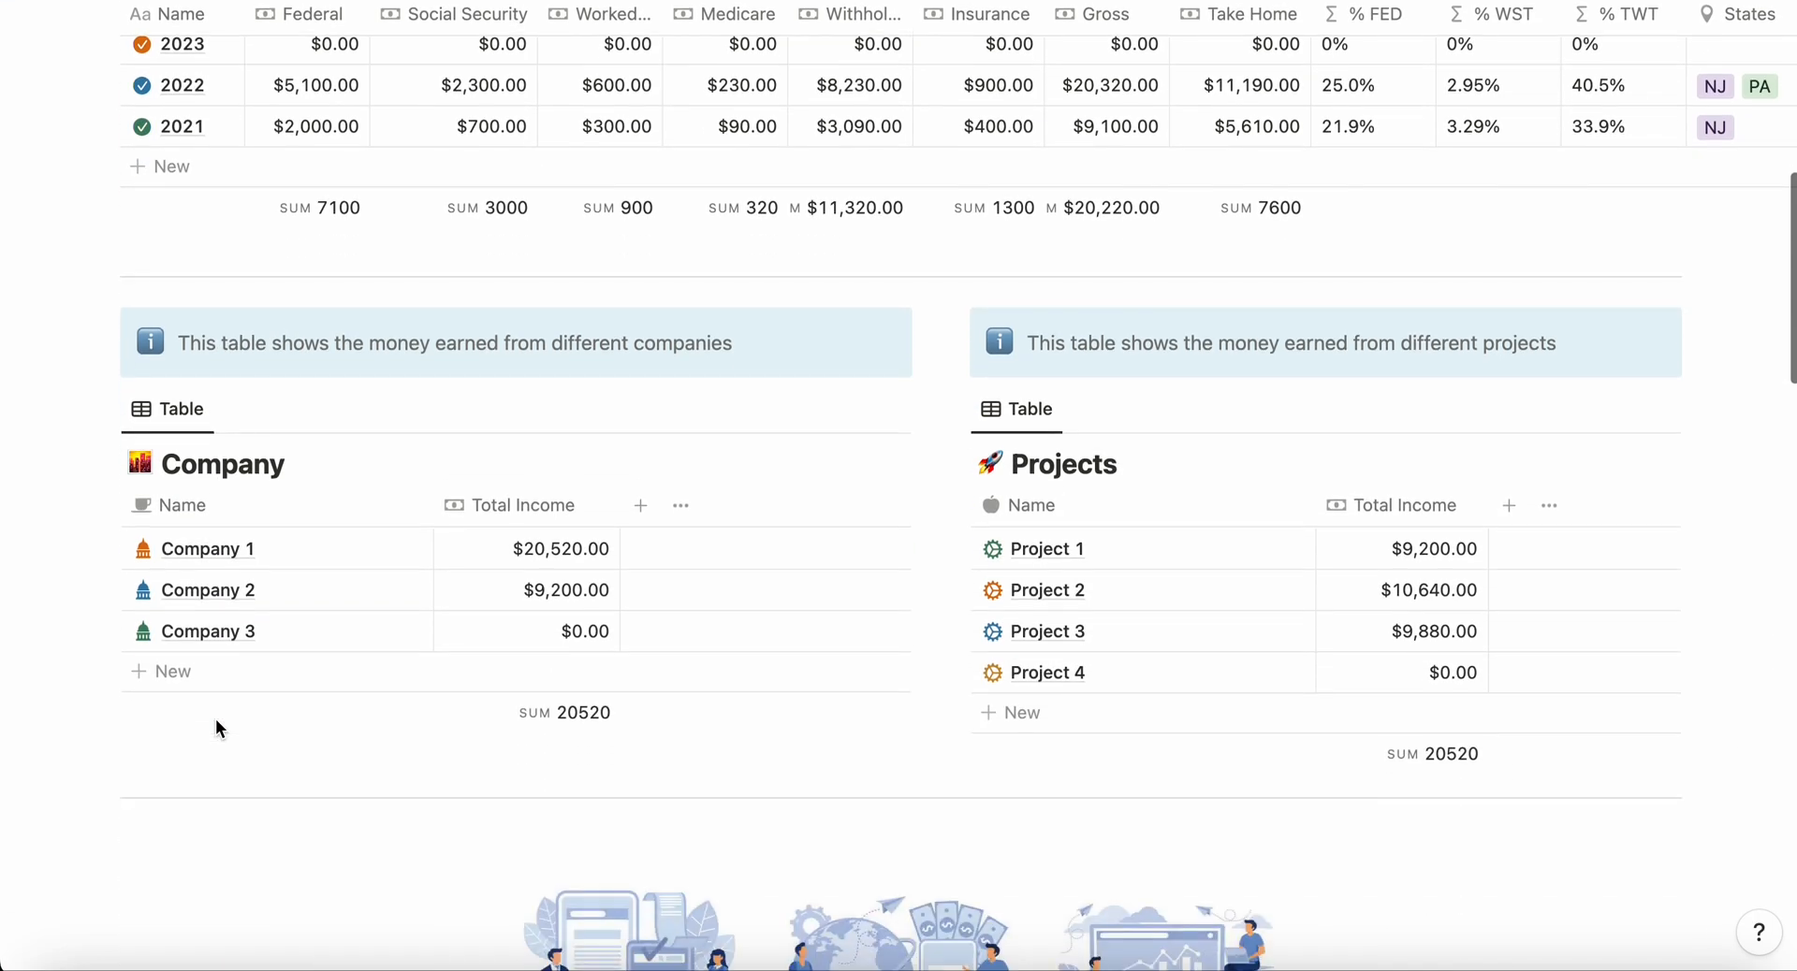
left_click(172, 674)
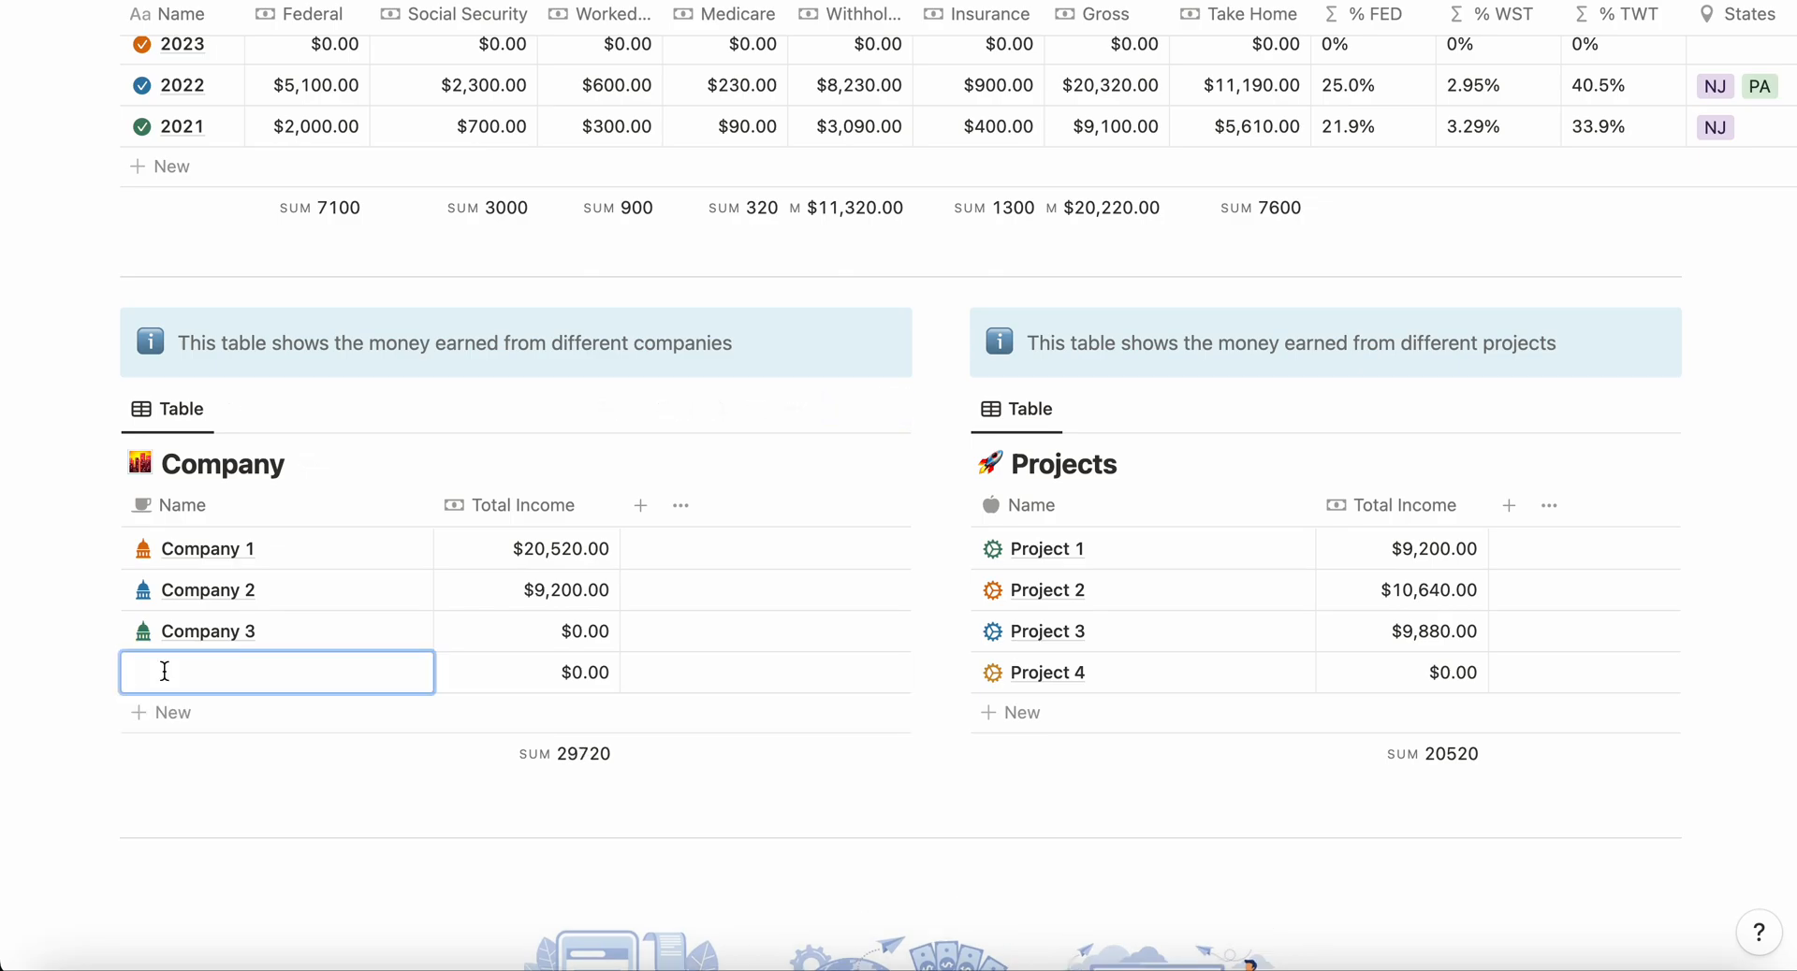
type("Company 4")
key("Escape")
Step: Add a new entry named Project 5 to the Projects table
left_click(1019, 712)
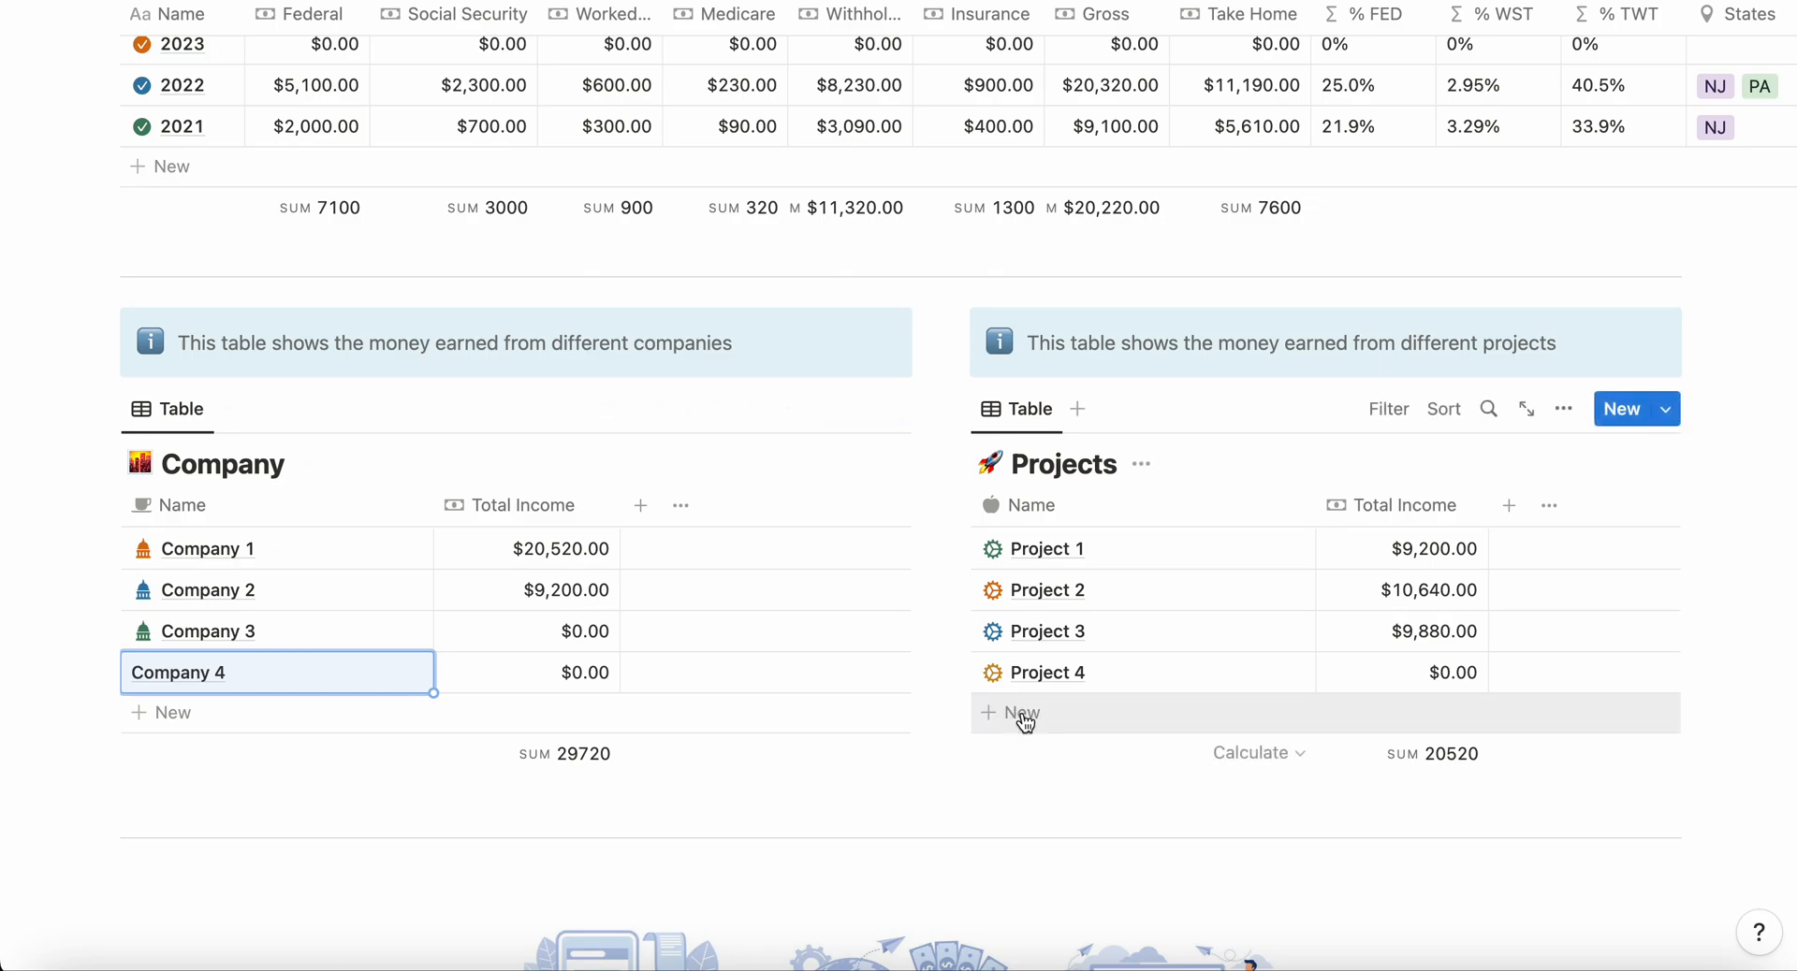
type("Project 5")
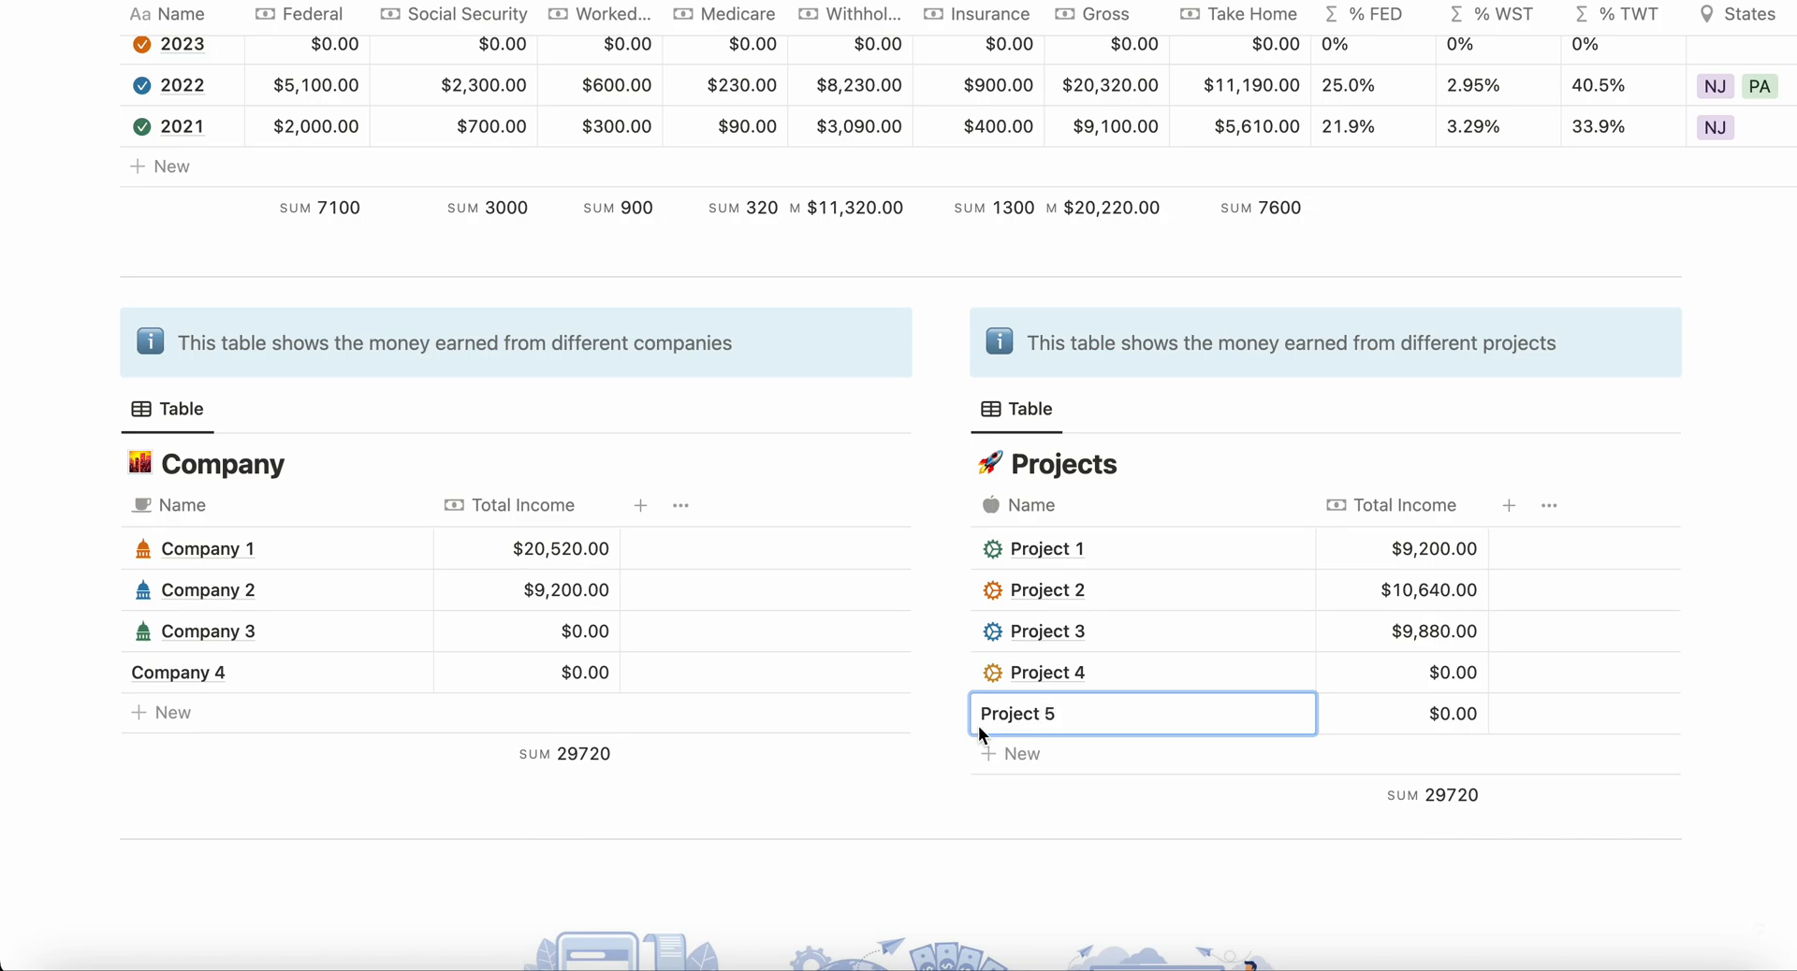
key("Escape")
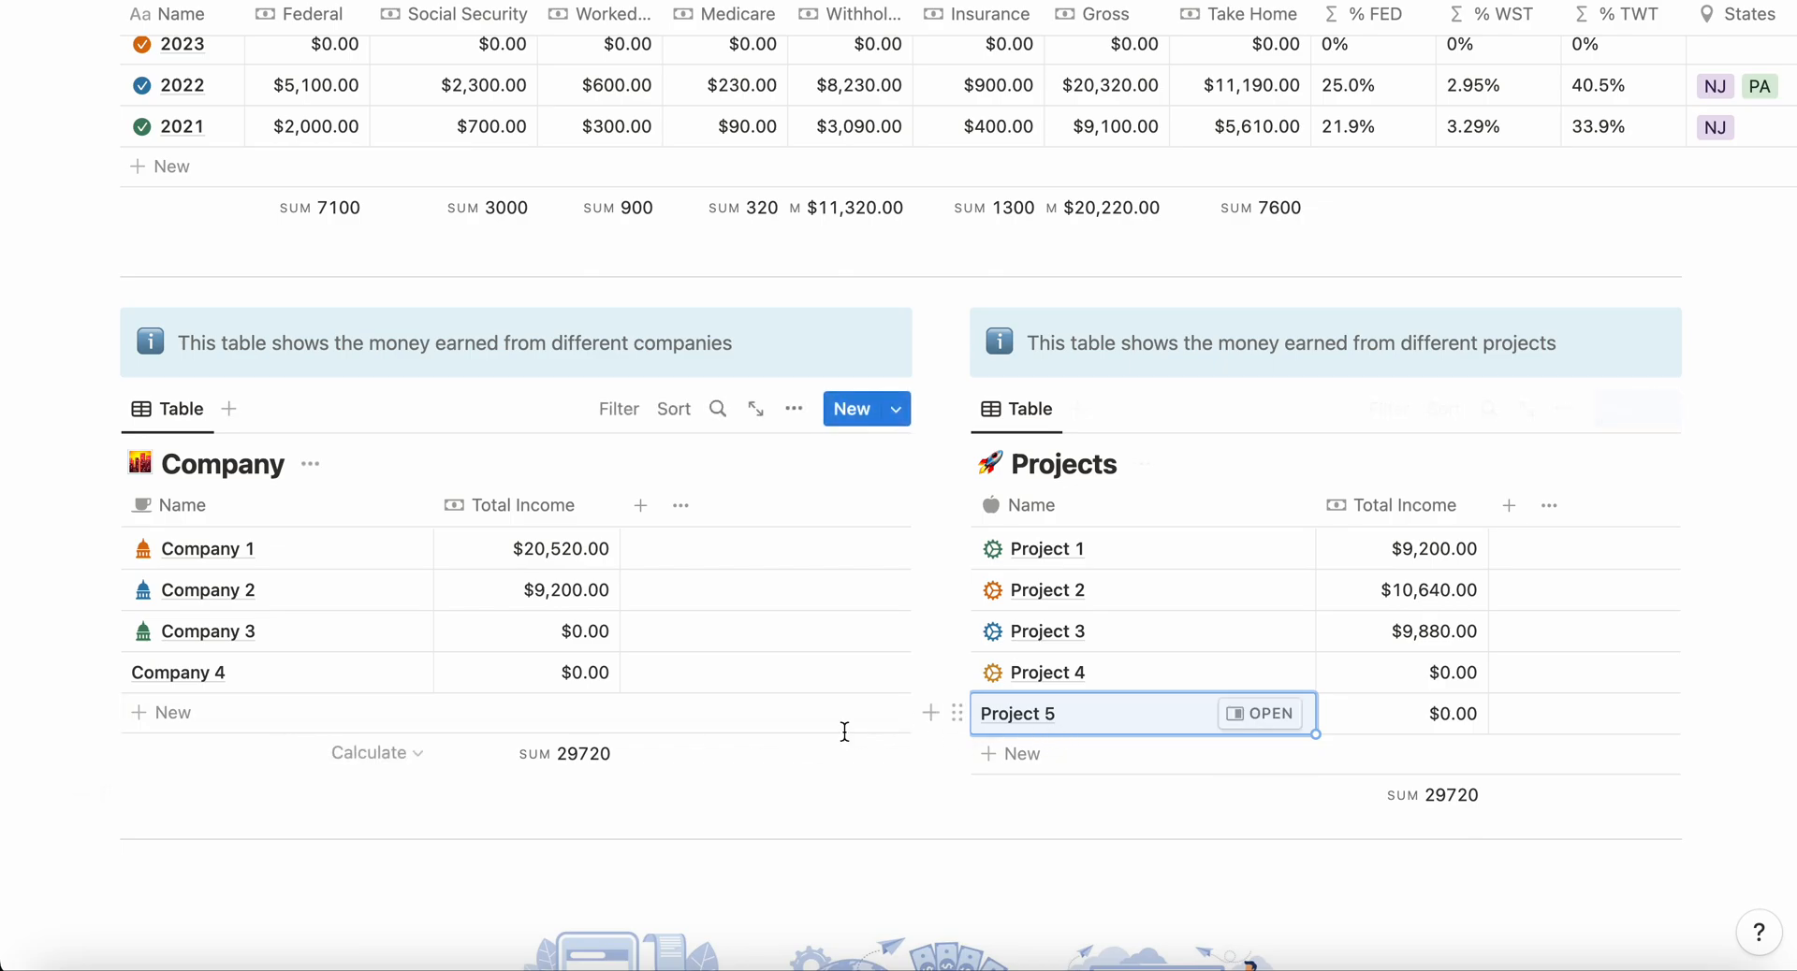
Step: Open the Company 4 entry's page, add an icon to it, and close the page
scroll(845, 733, "down", 7)
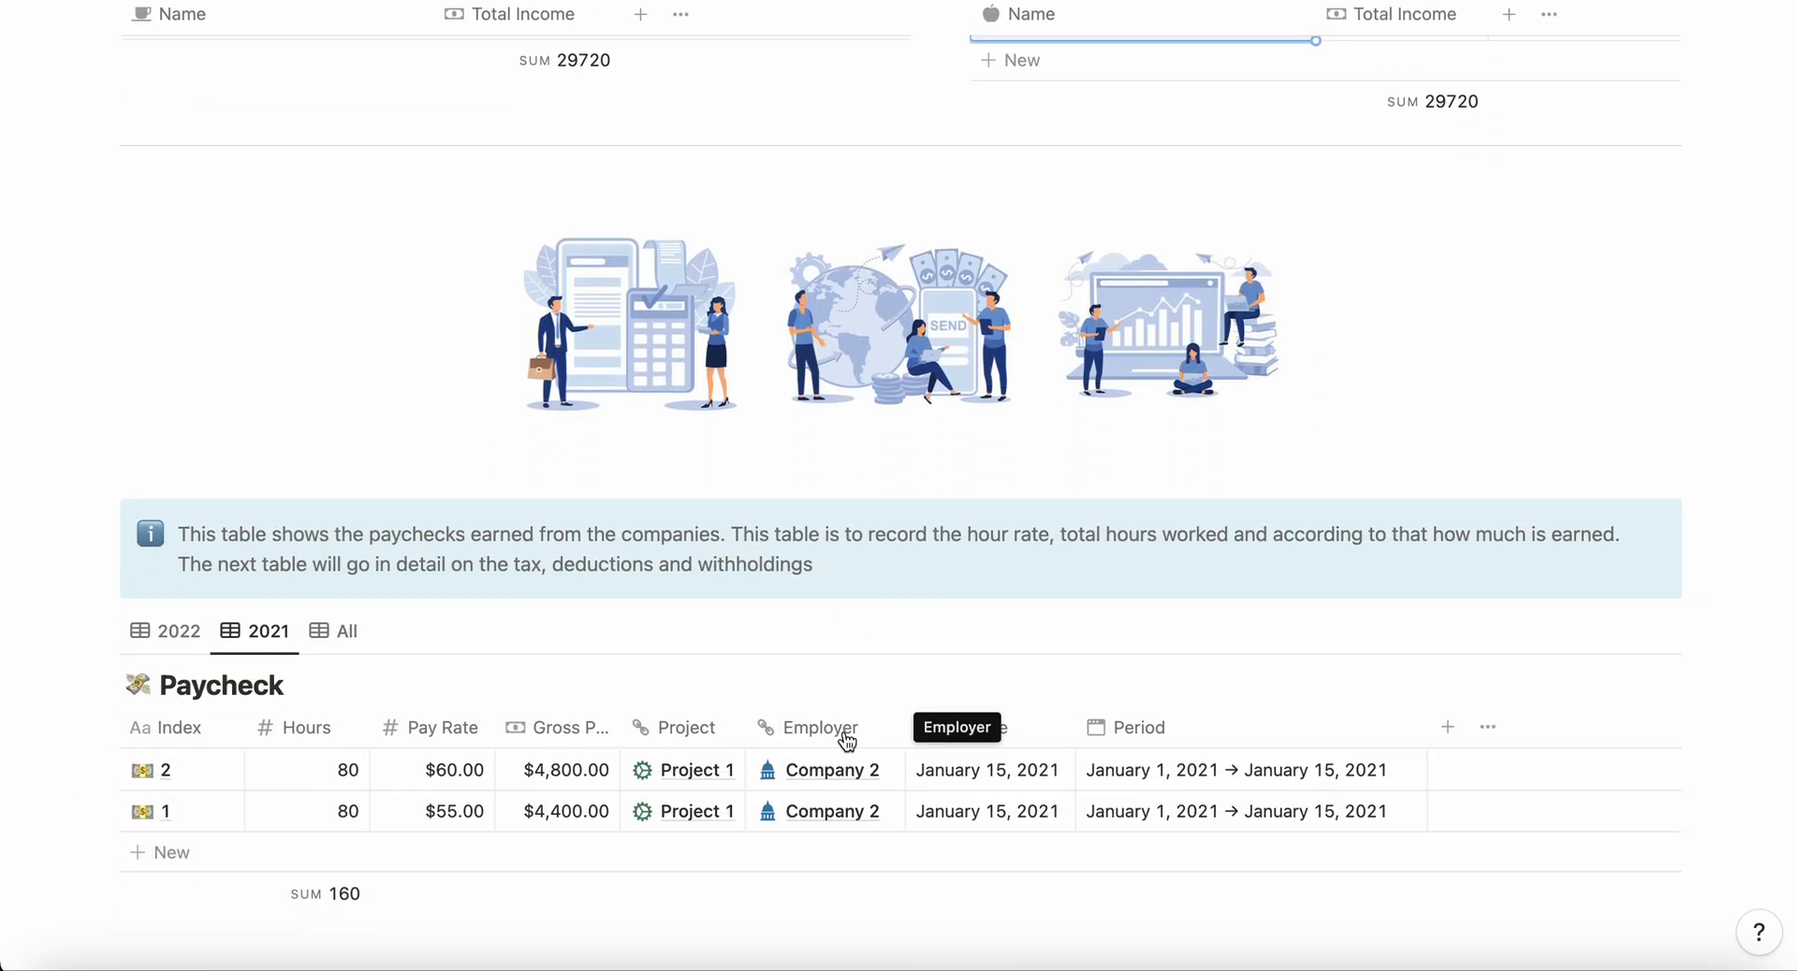
scroll(845, 734, "up", 1)
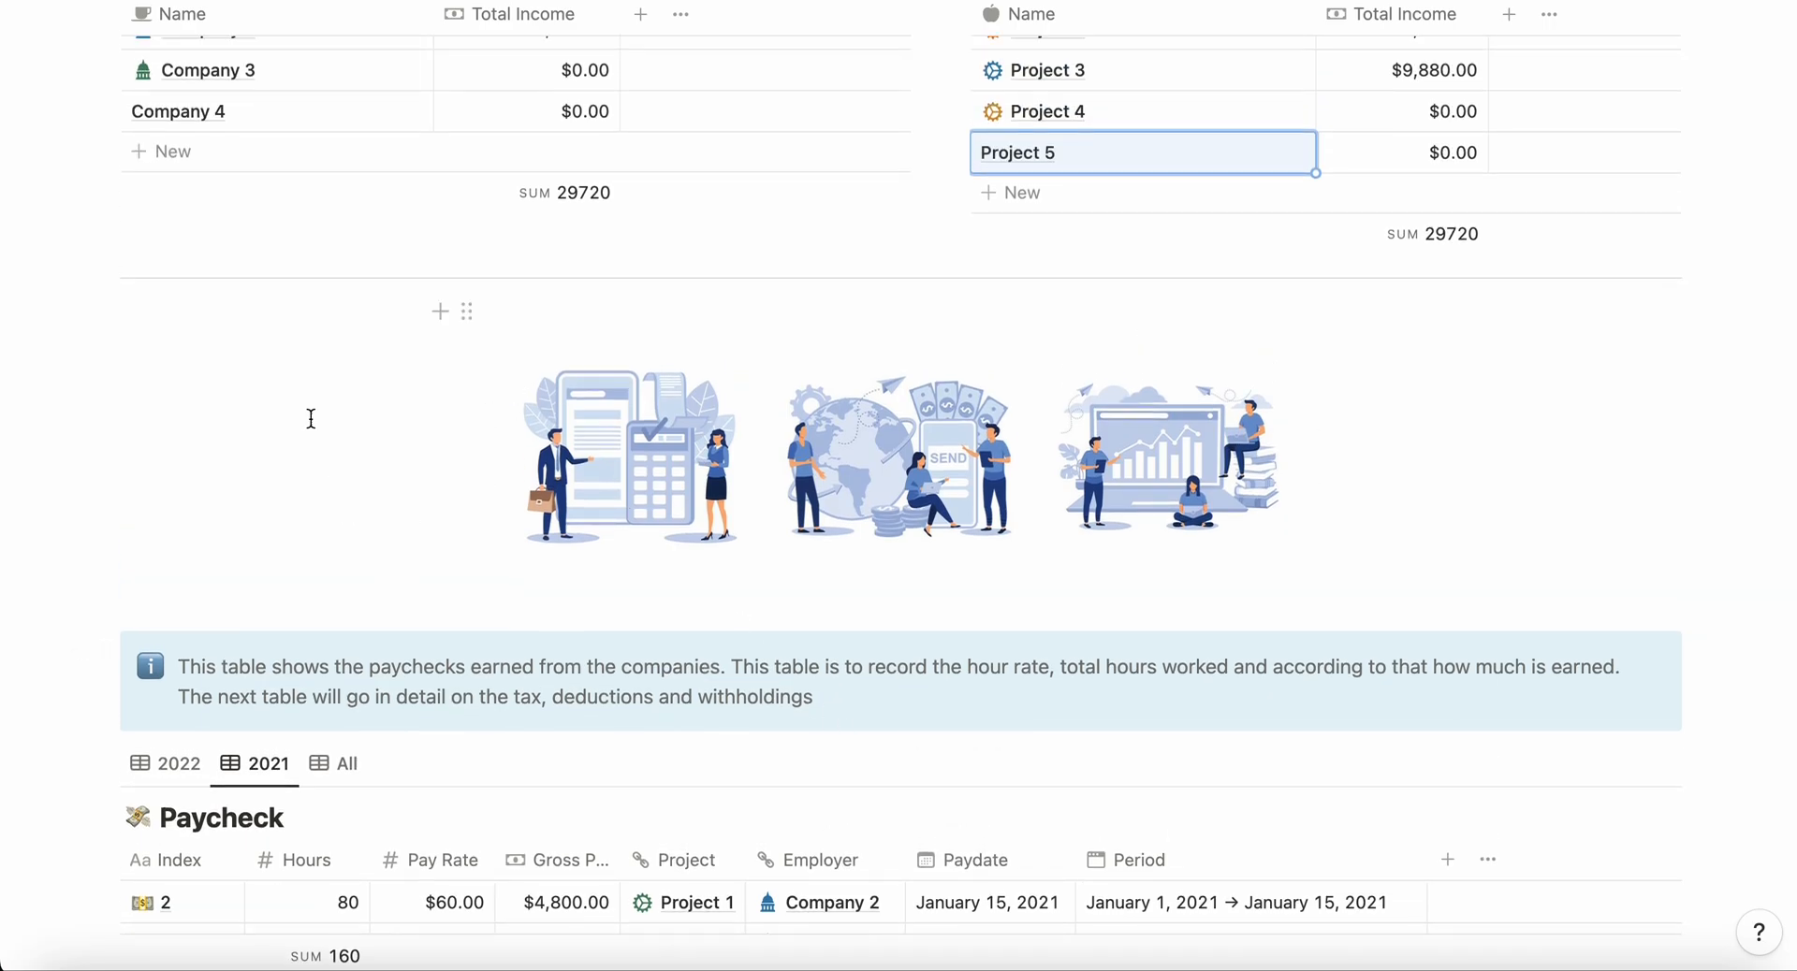
left_click(348, 110)
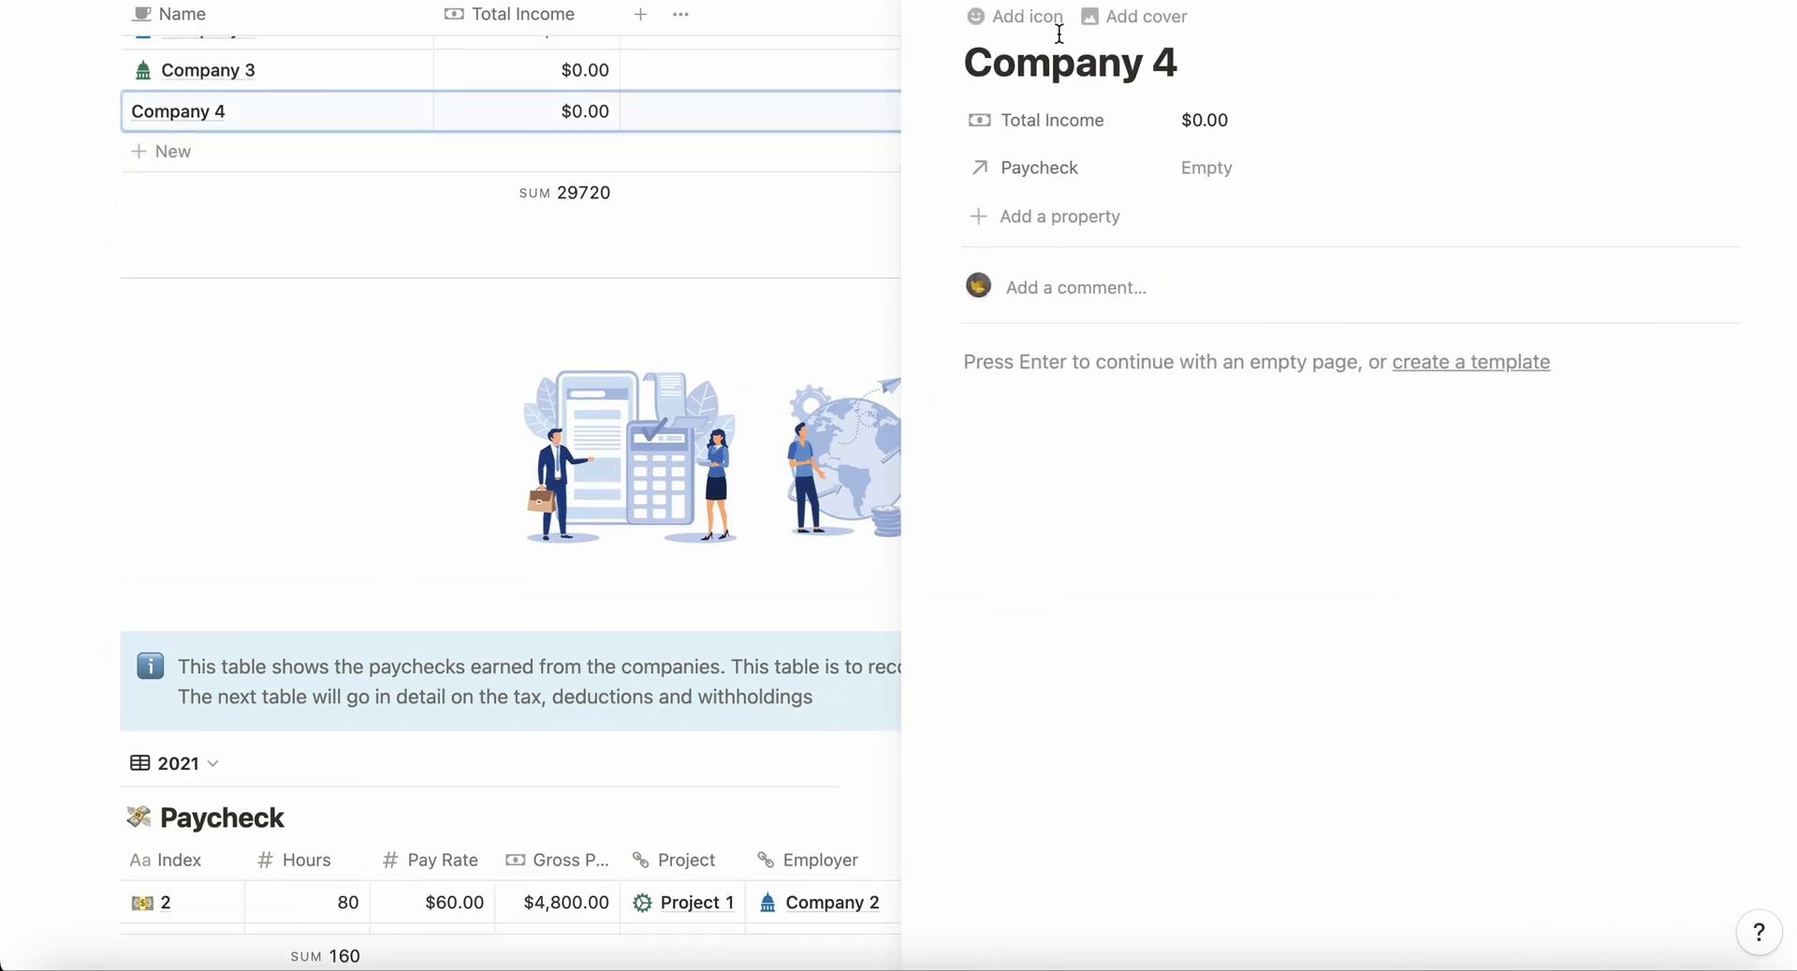
left_click(1030, 20)
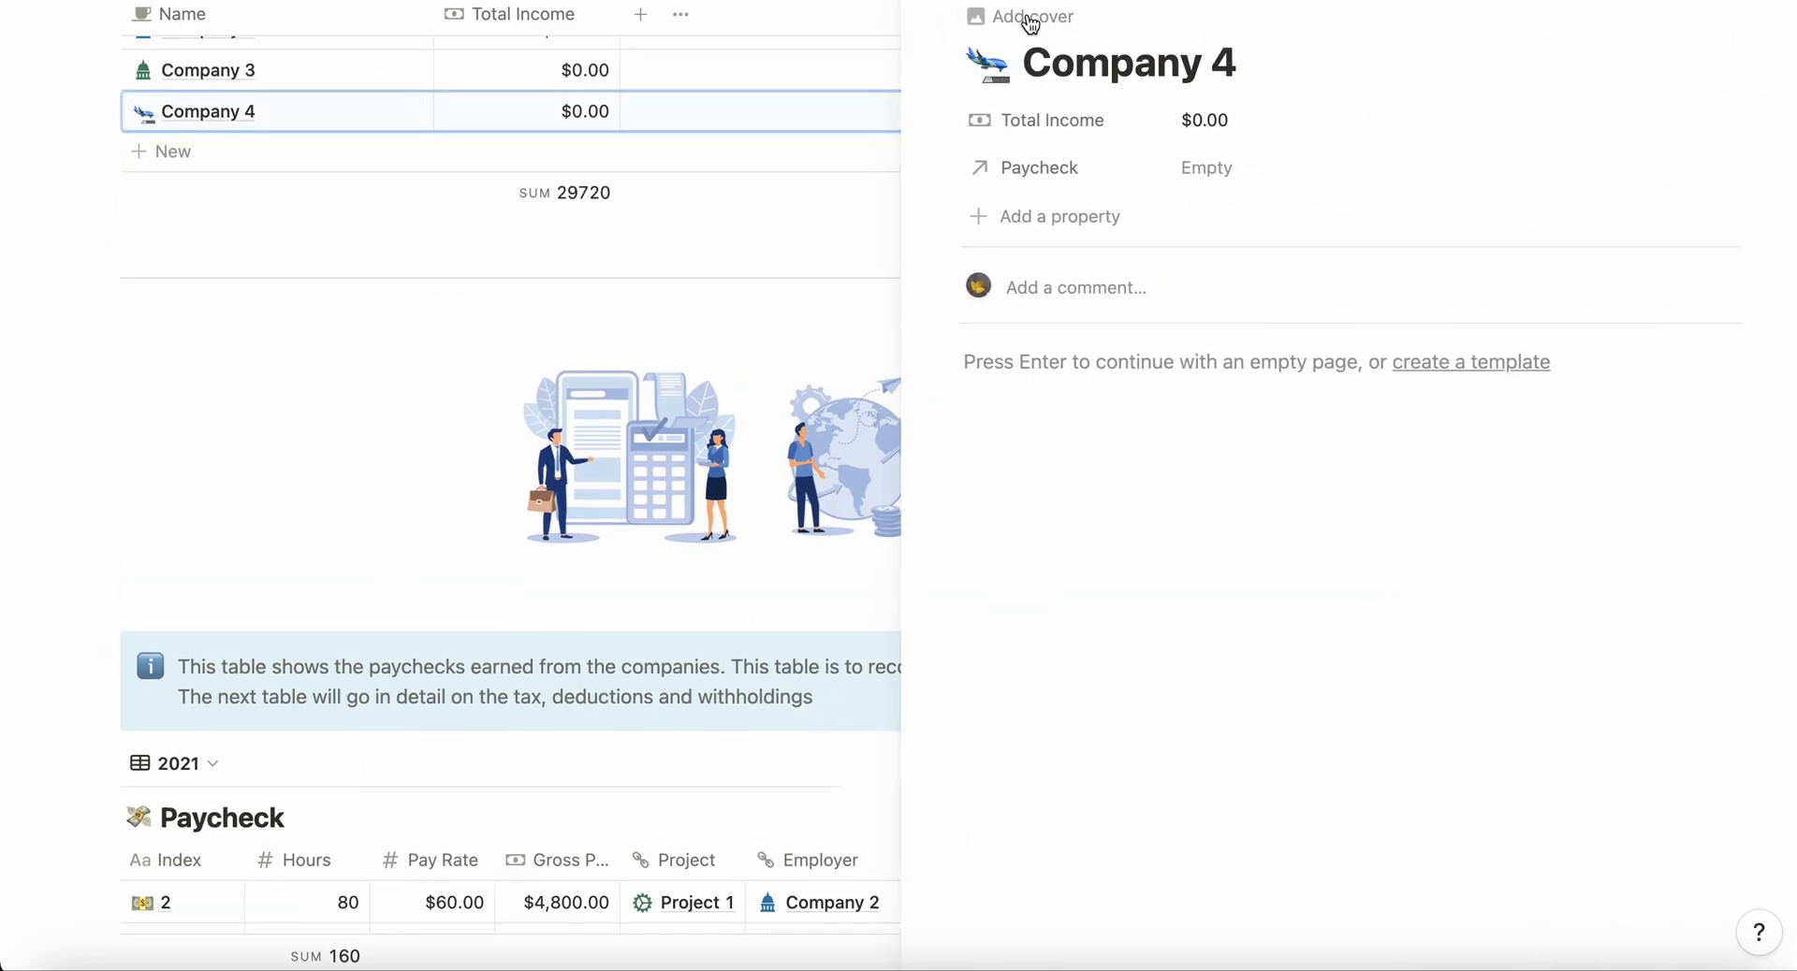
left_click(287, 363)
Step: Open the Project 5 entry's page, add an icon to it, and close the page
left_click(1035, 160)
left_click(1259, 152)
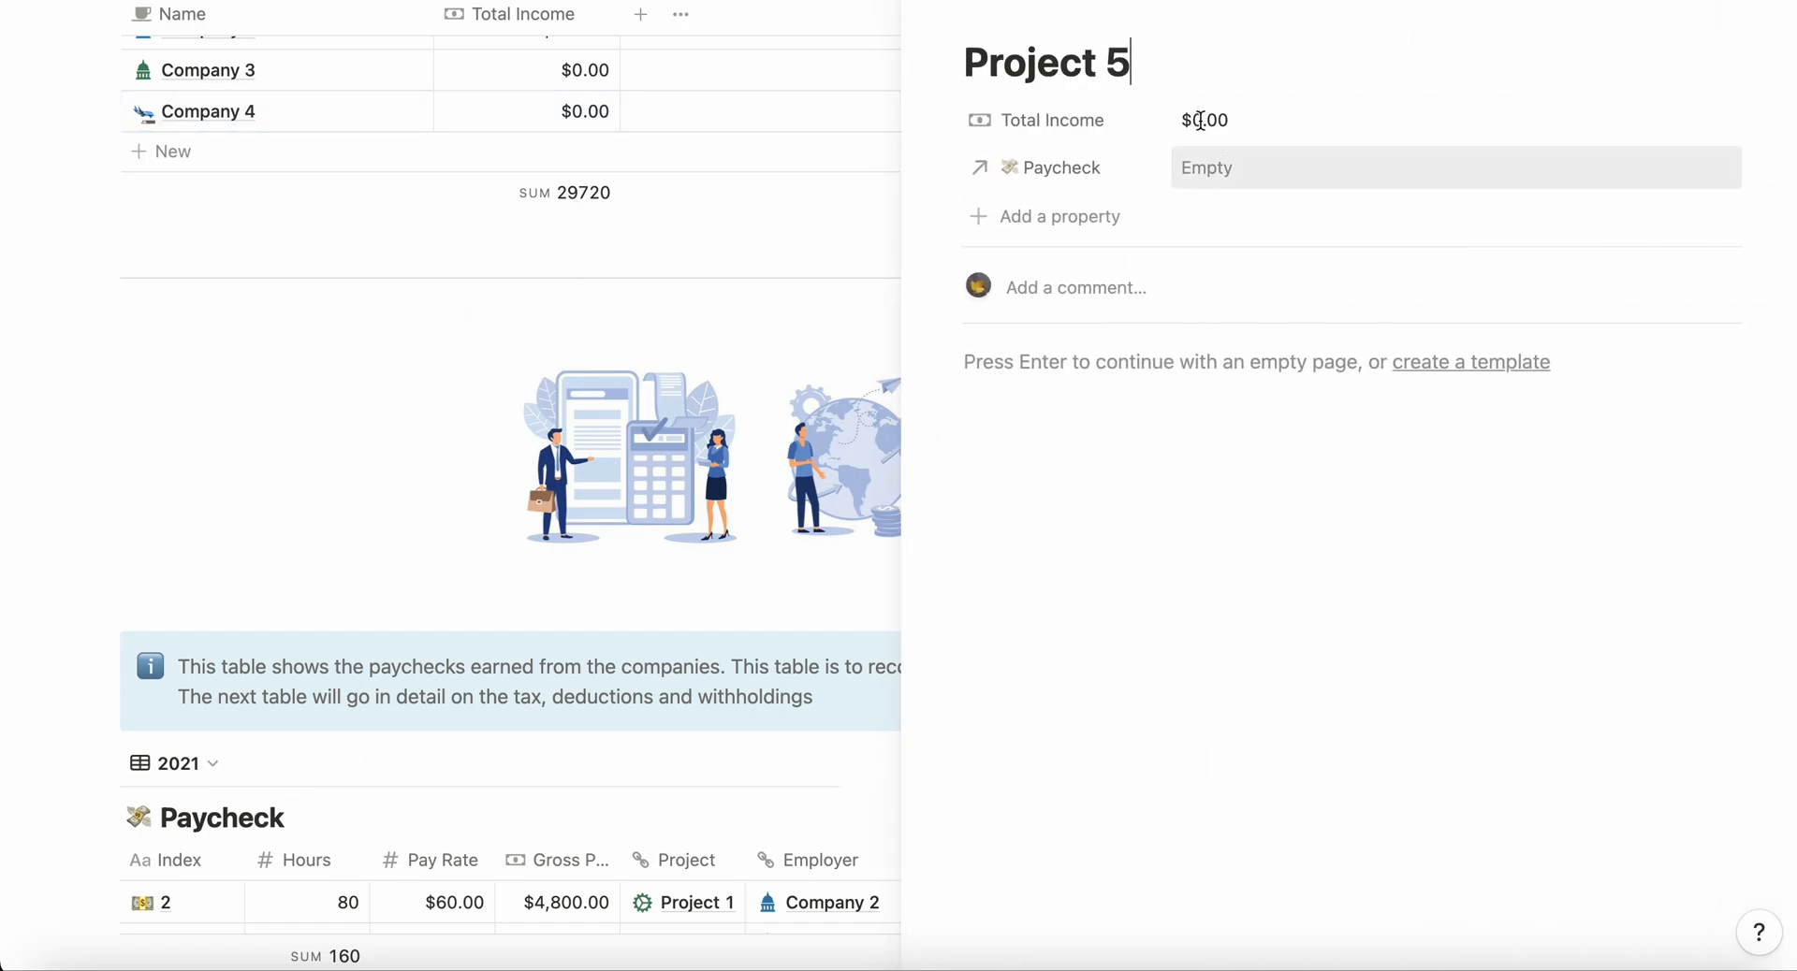
left_click(1006, 37)
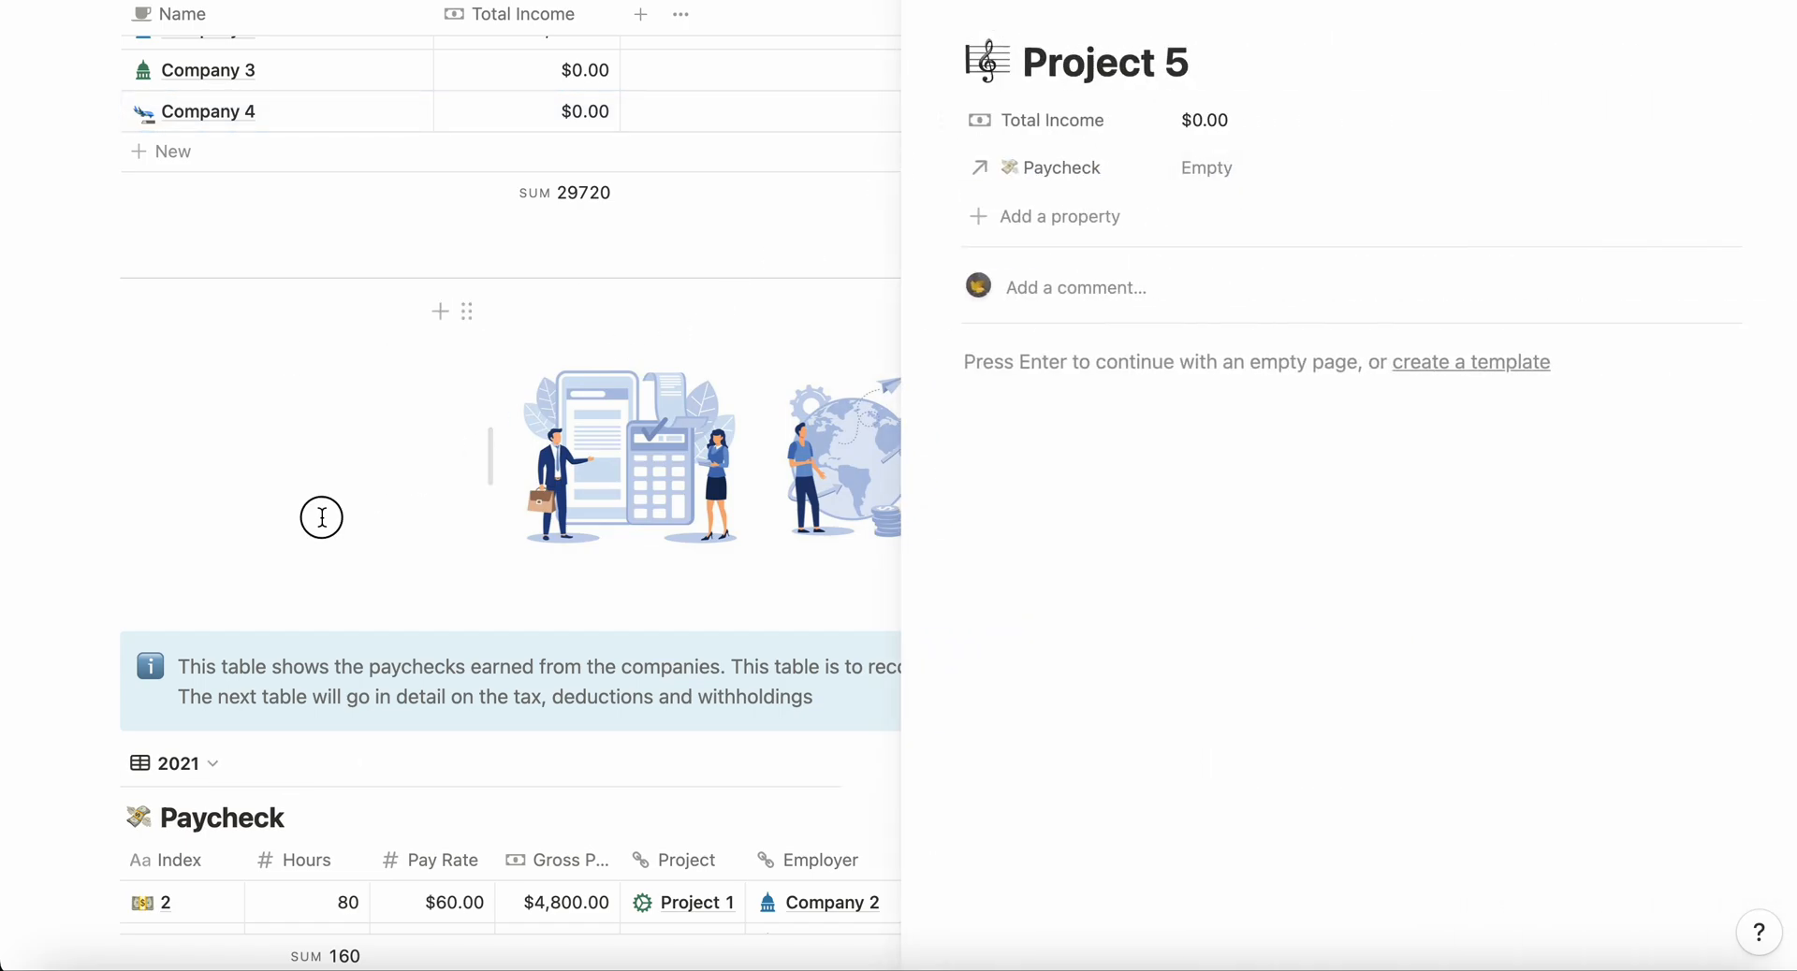
left_click(321, 514)
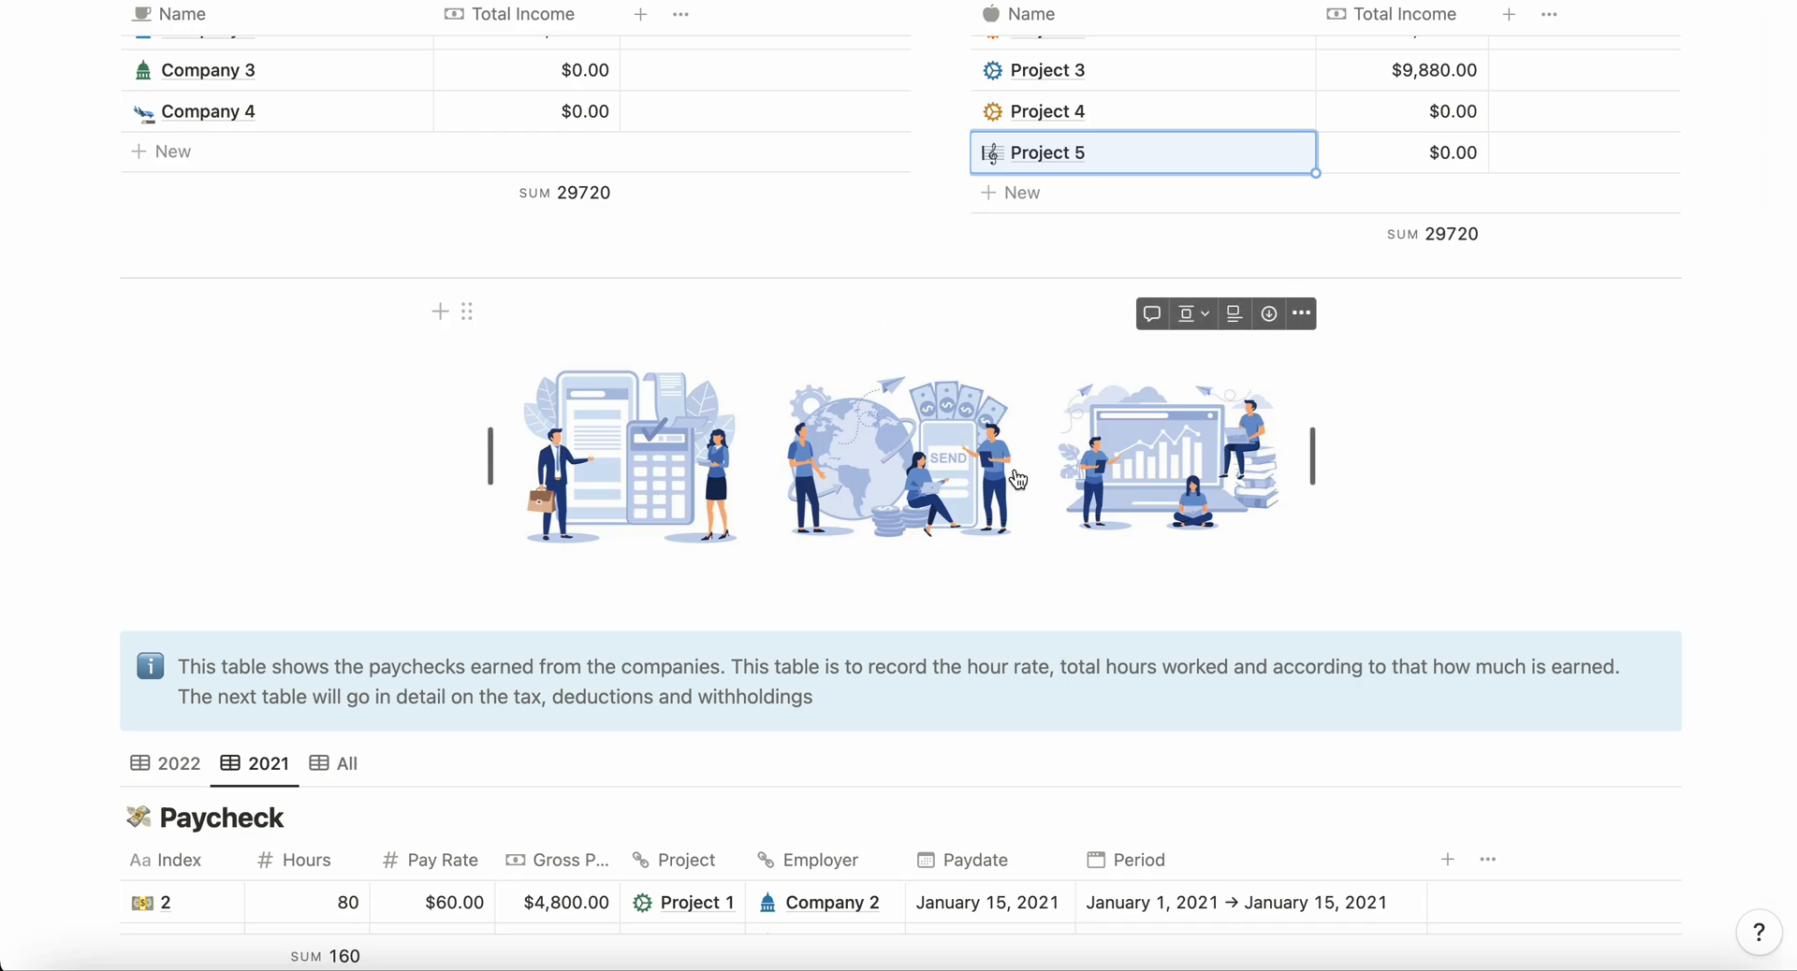
Step: Show all records in the Paycheck table and create a new entry from the Contractor Paycheck template
scroll(1018, 480, "down", 5)
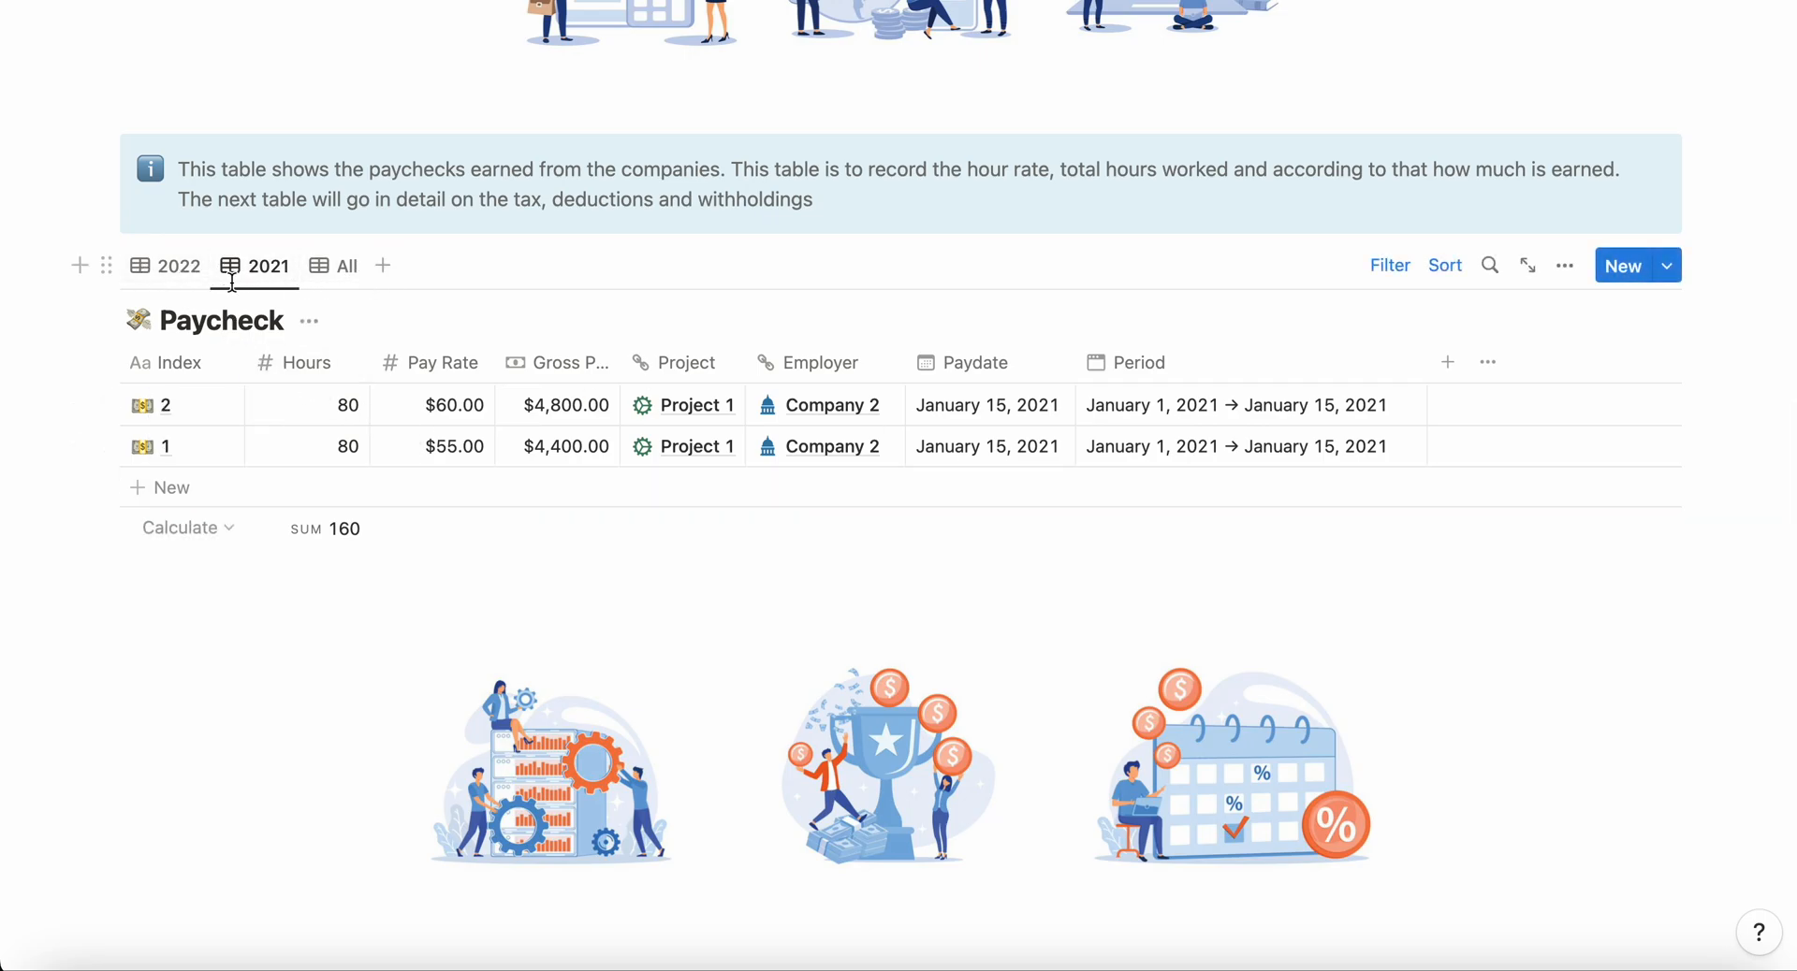
left_click(339, 267)
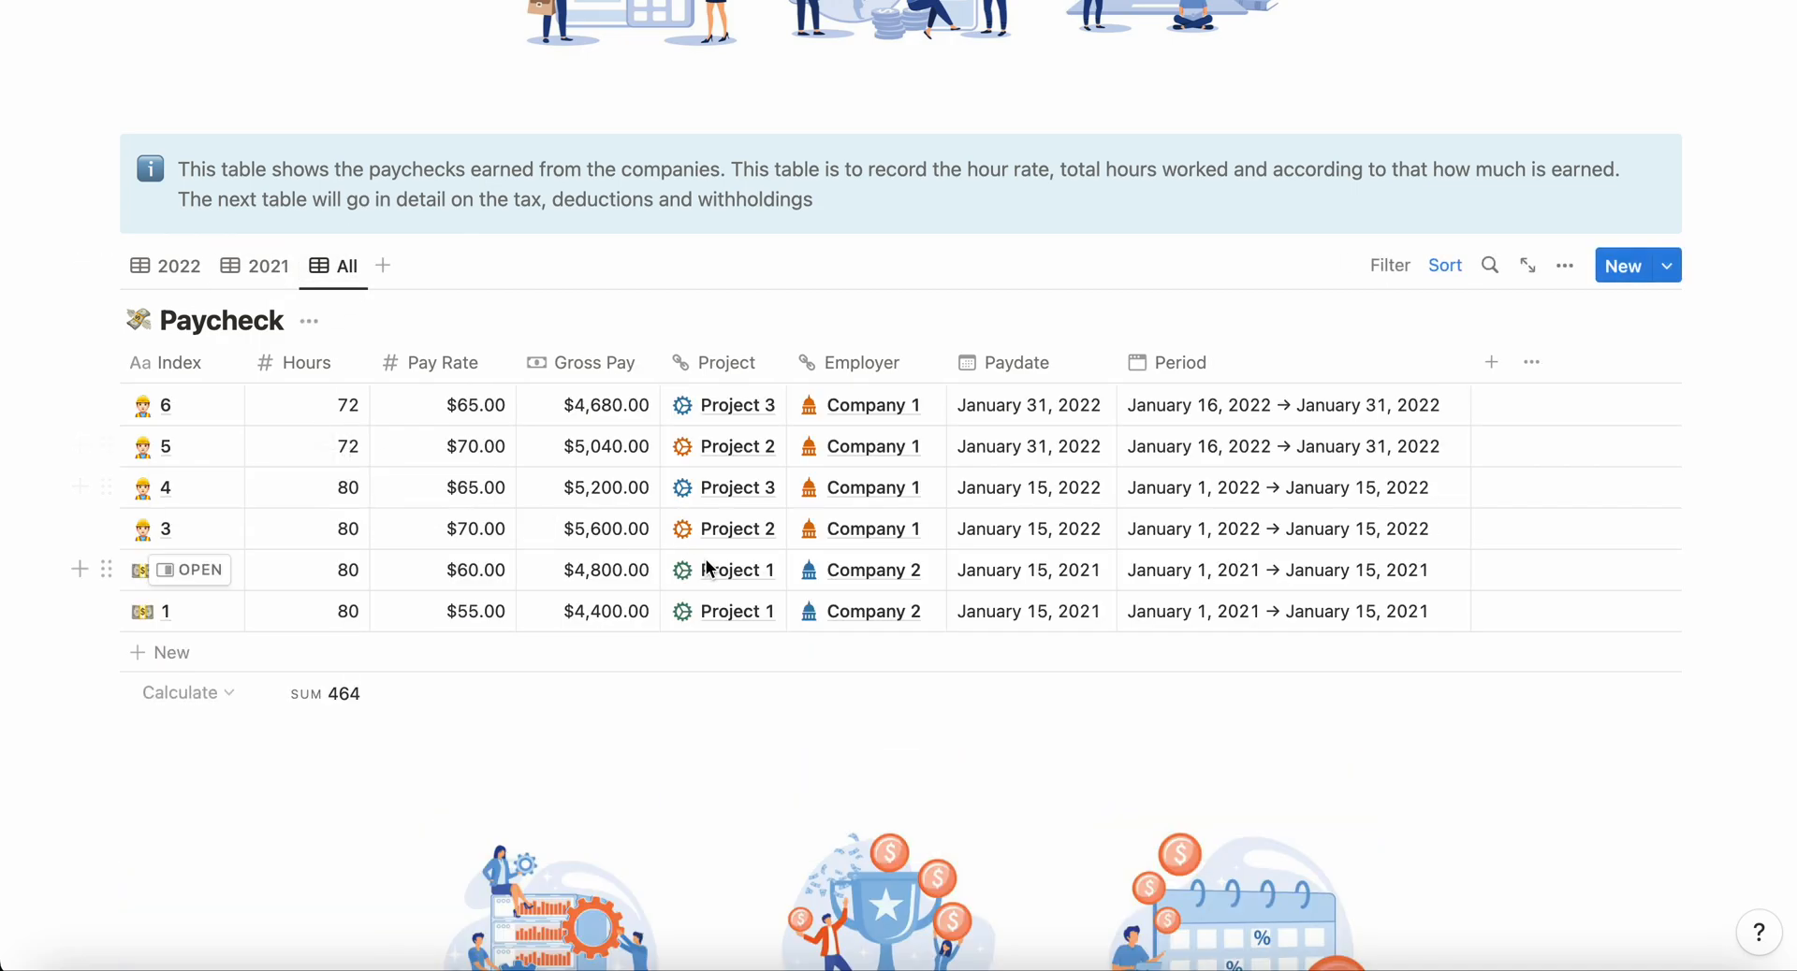
scroll(657, 392, "up", 10)
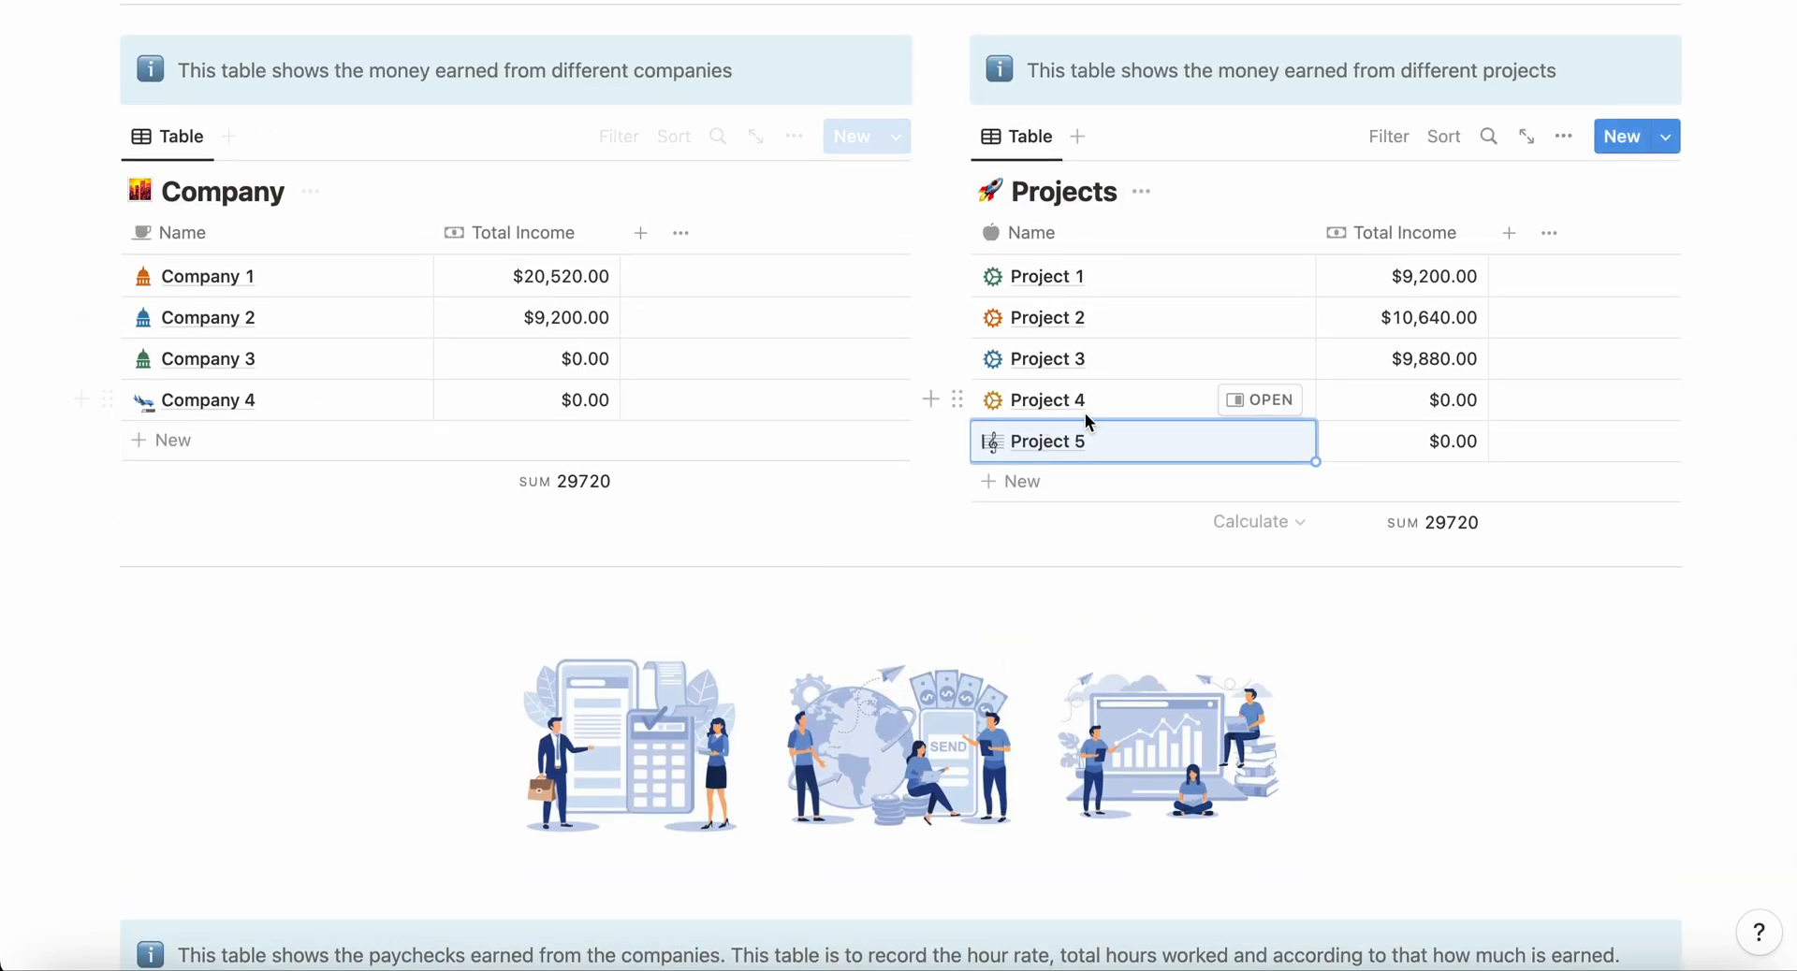
scroll(1093, 449, "down", 11)
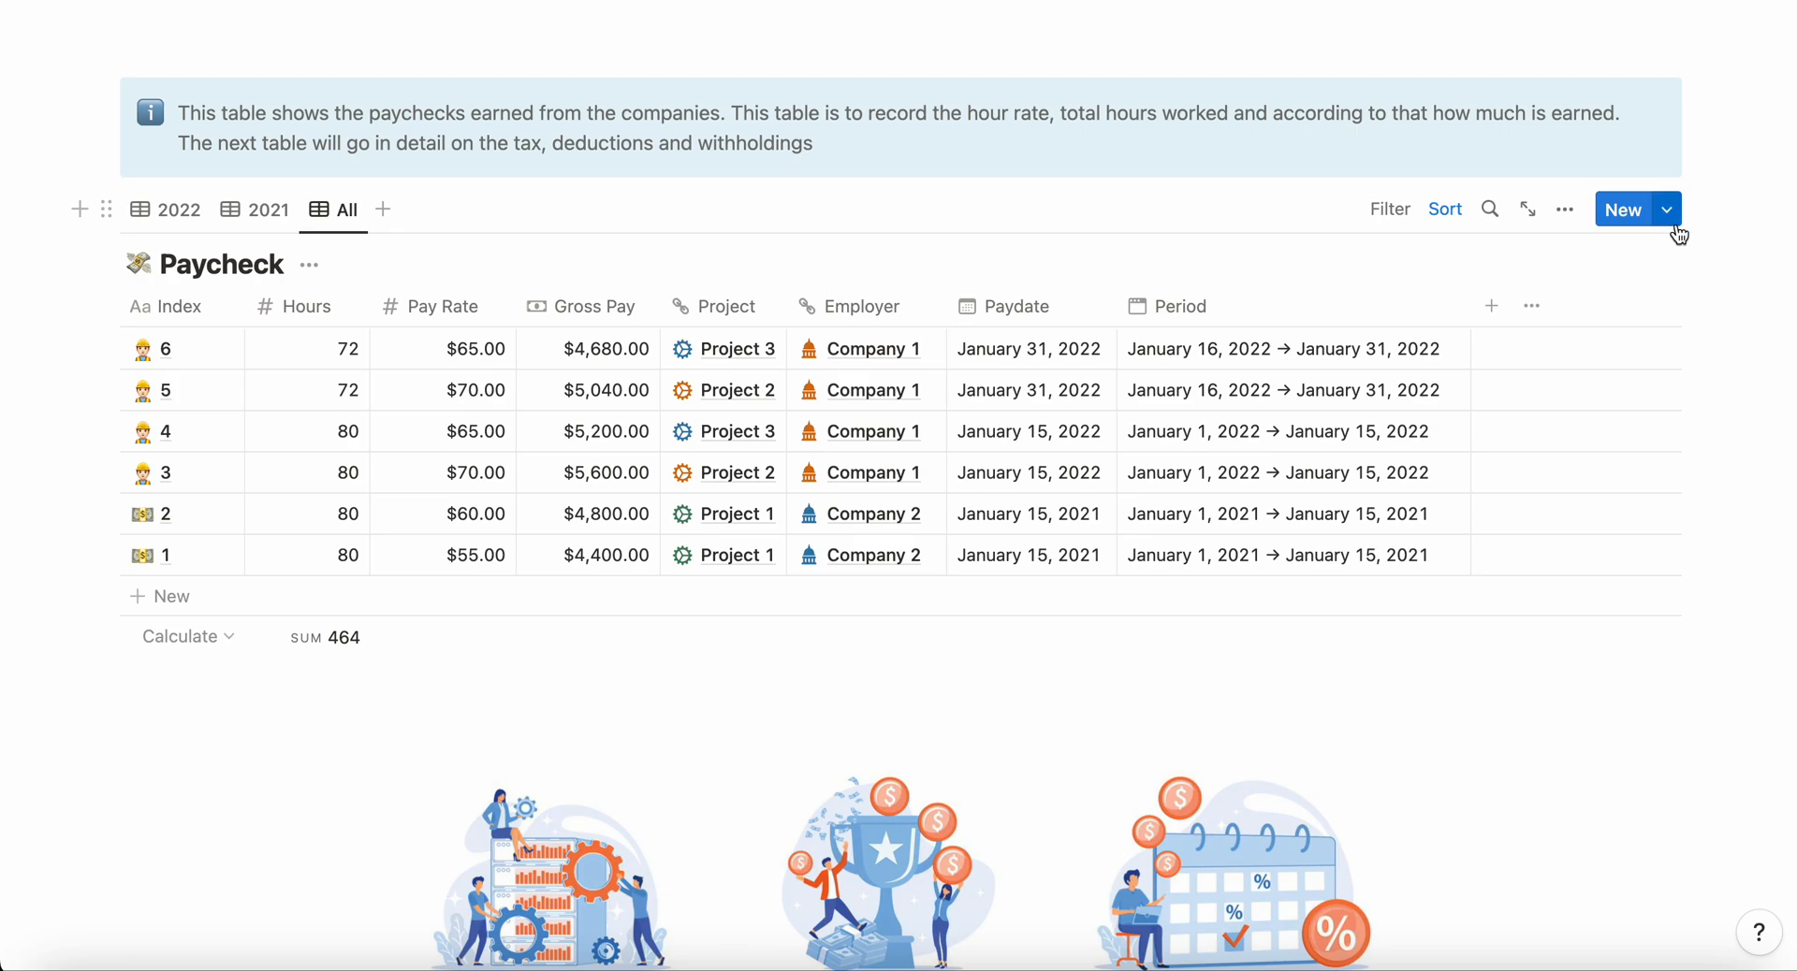
scroll(1559, 236, "up", 11)
scroll(1557, 236, "down", 10)
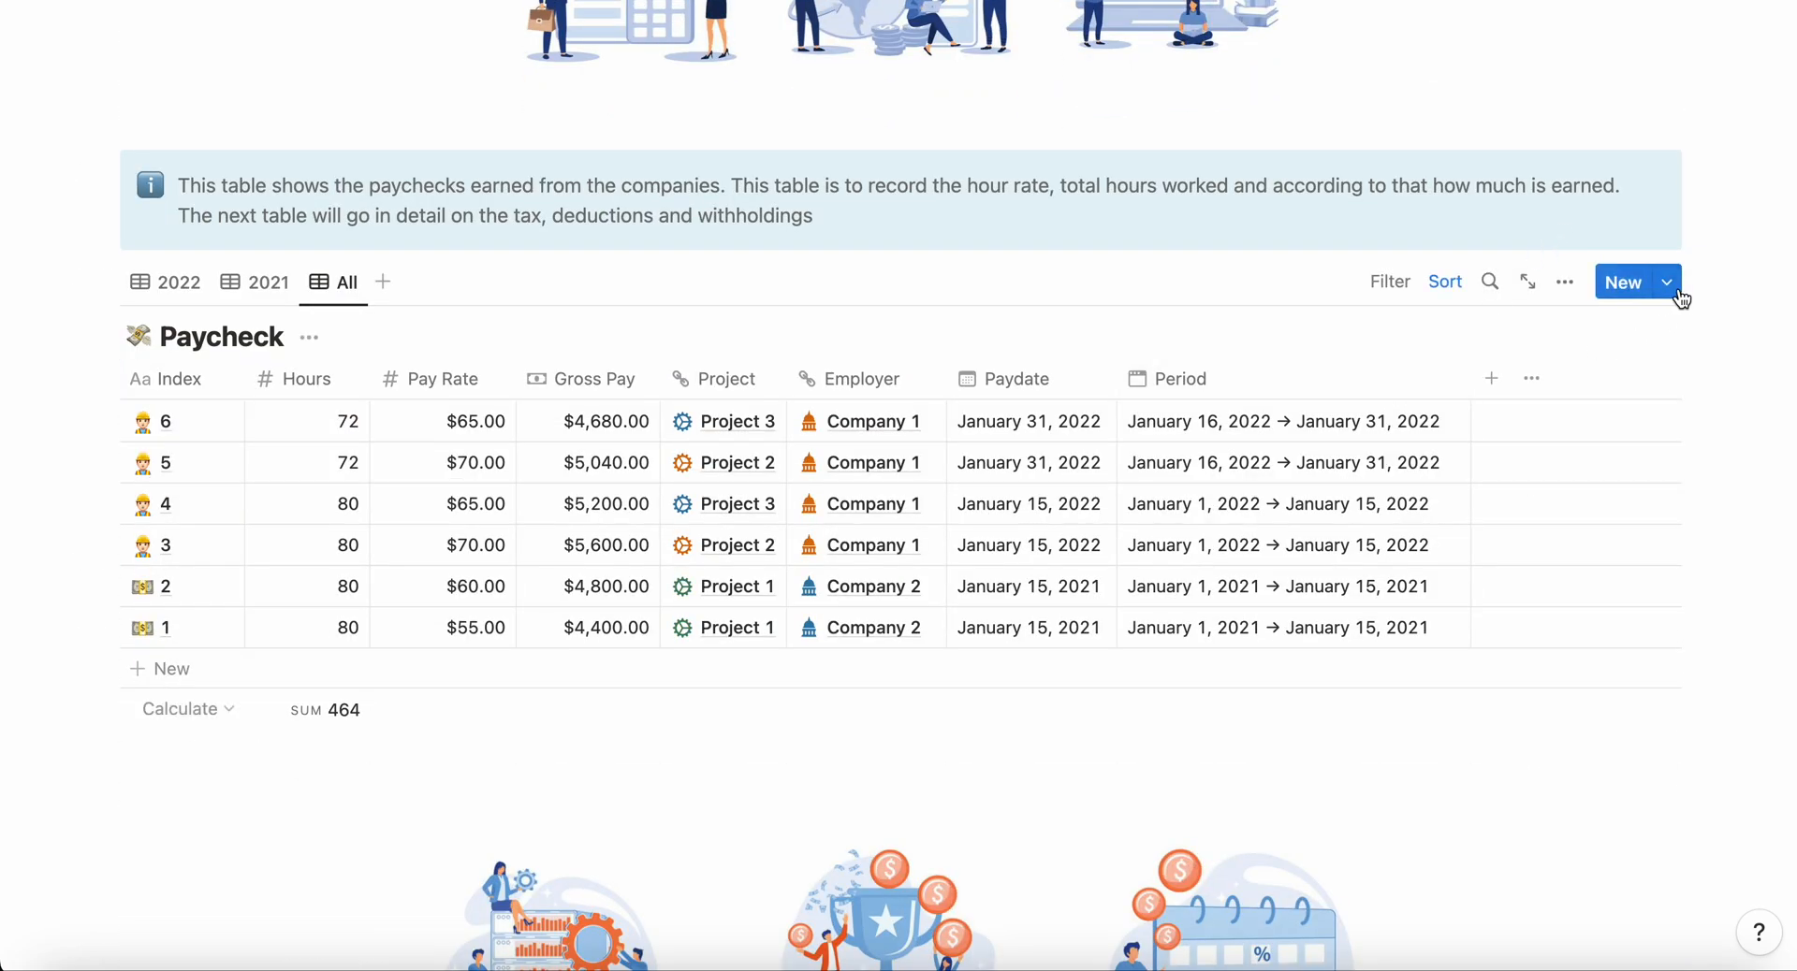
left_click(1673, 292)
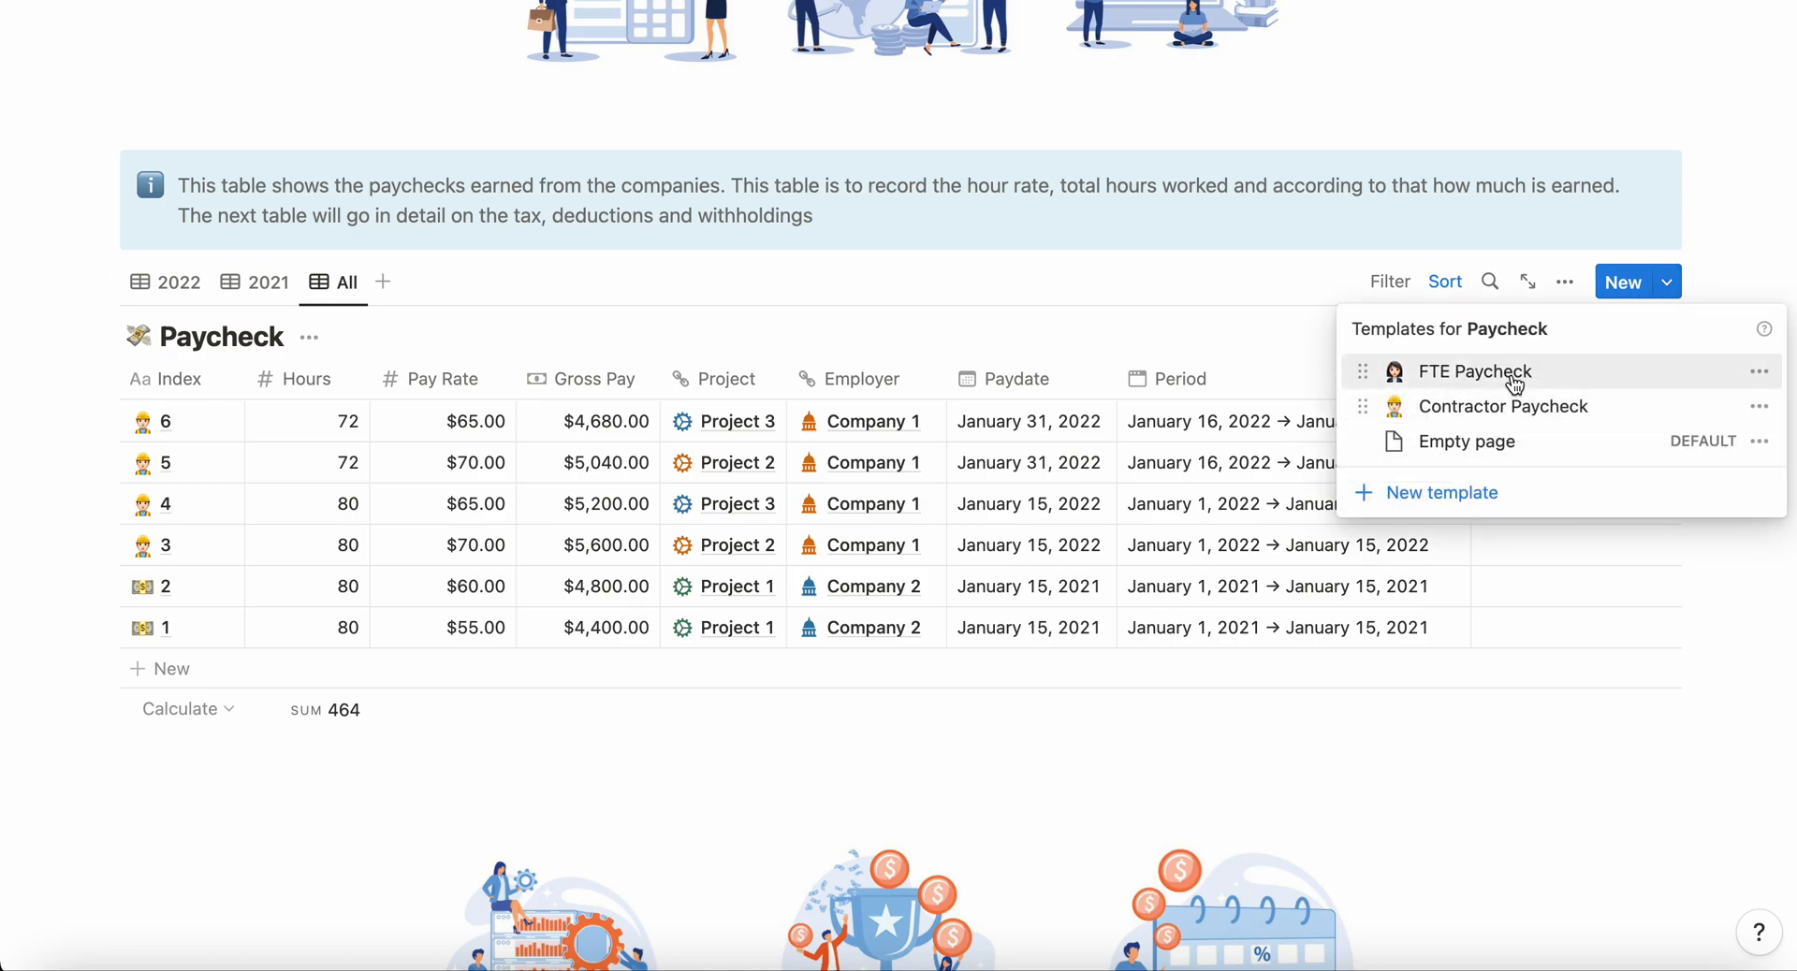
left_click(1516, 407)
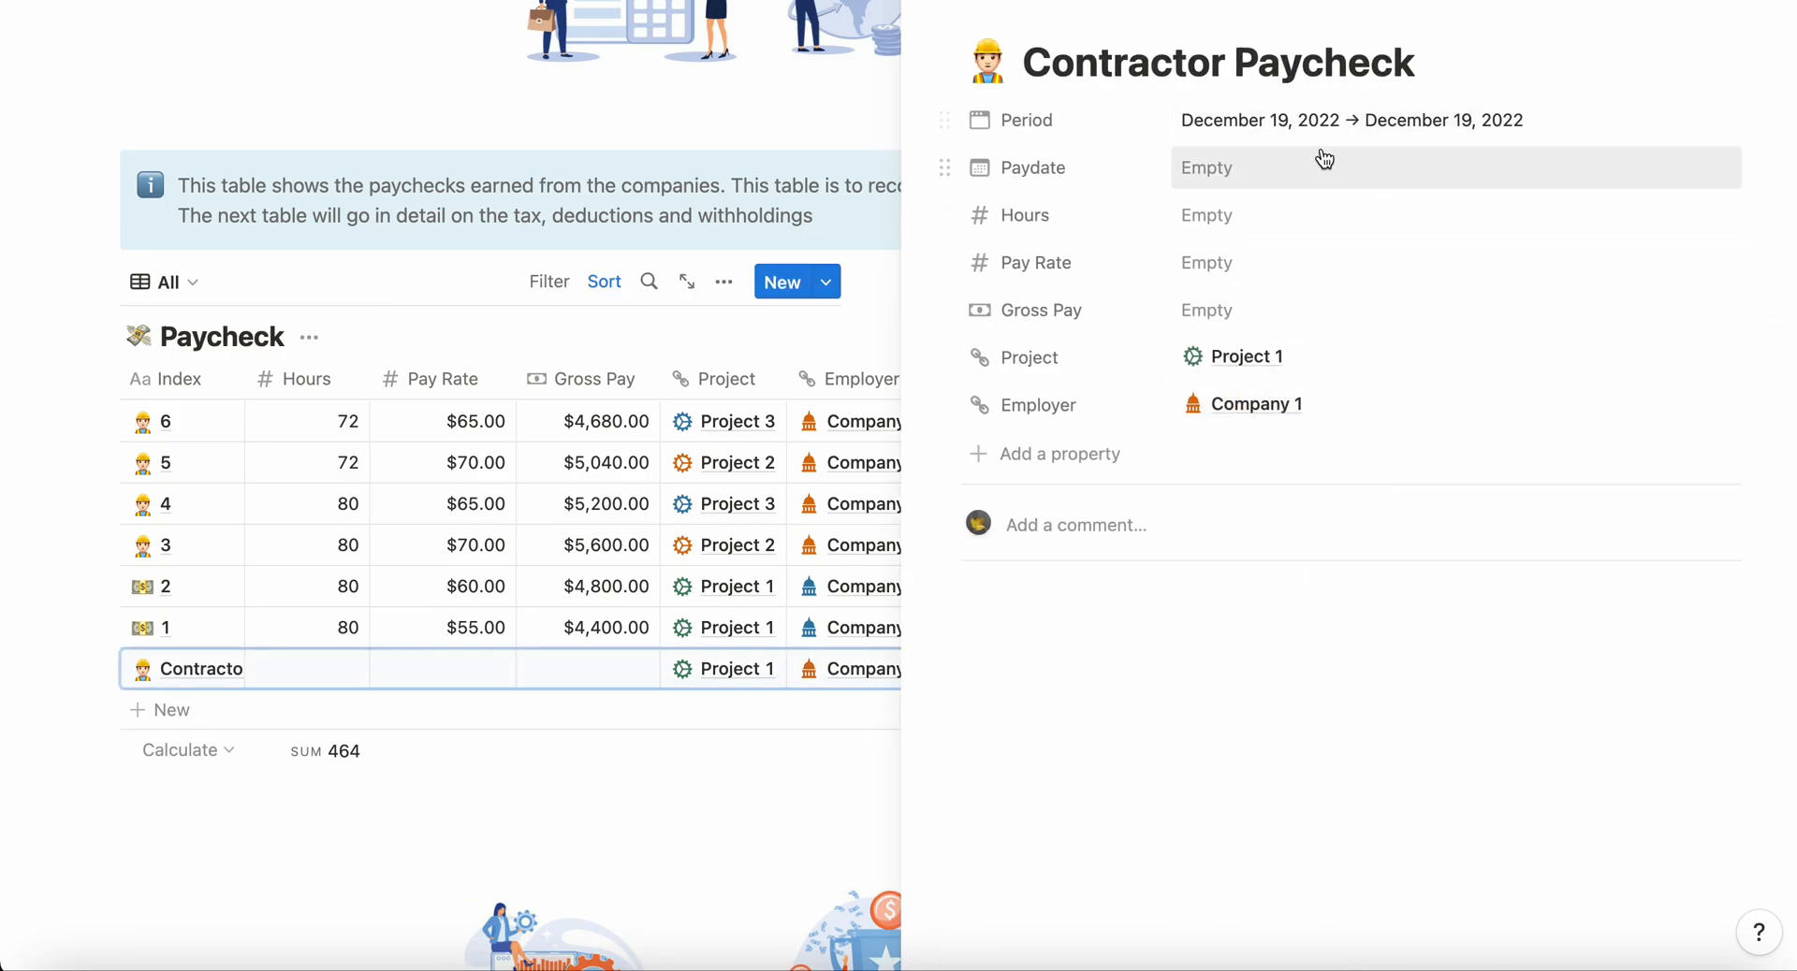
Step: Set the new contractor paycheck's period to December 1, 2022 through December 15, 2022
left_click(1346, 122)
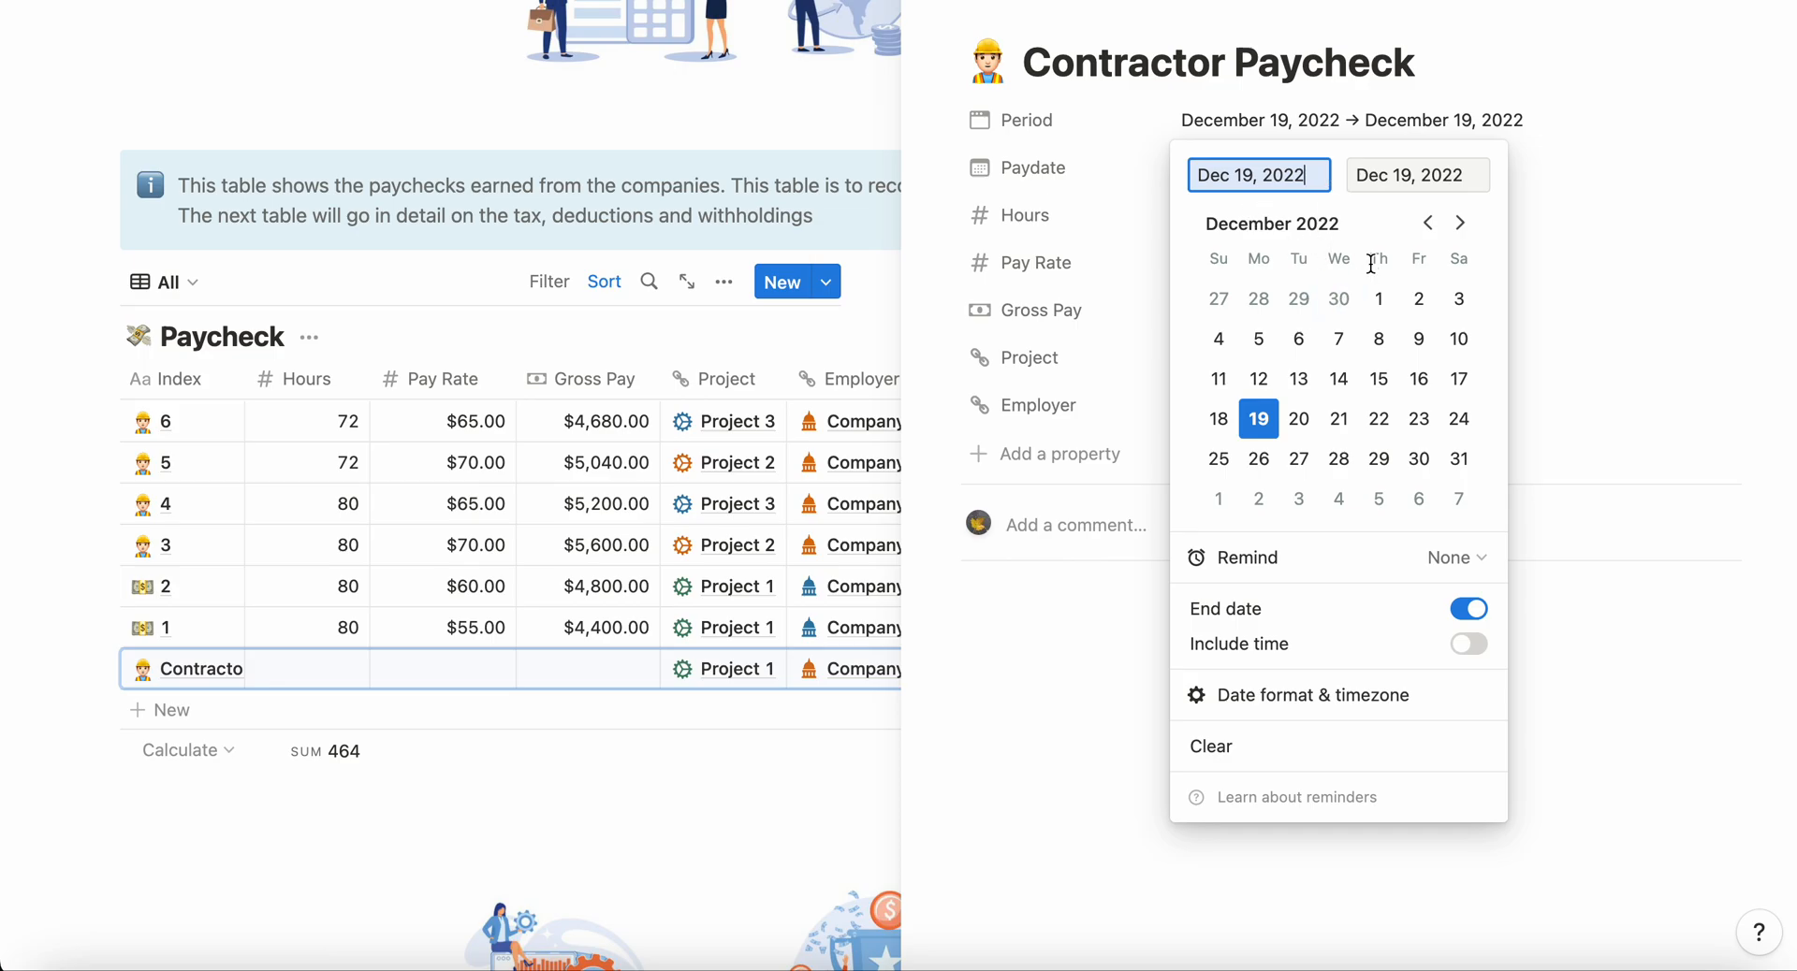
left_click(1383, 299)
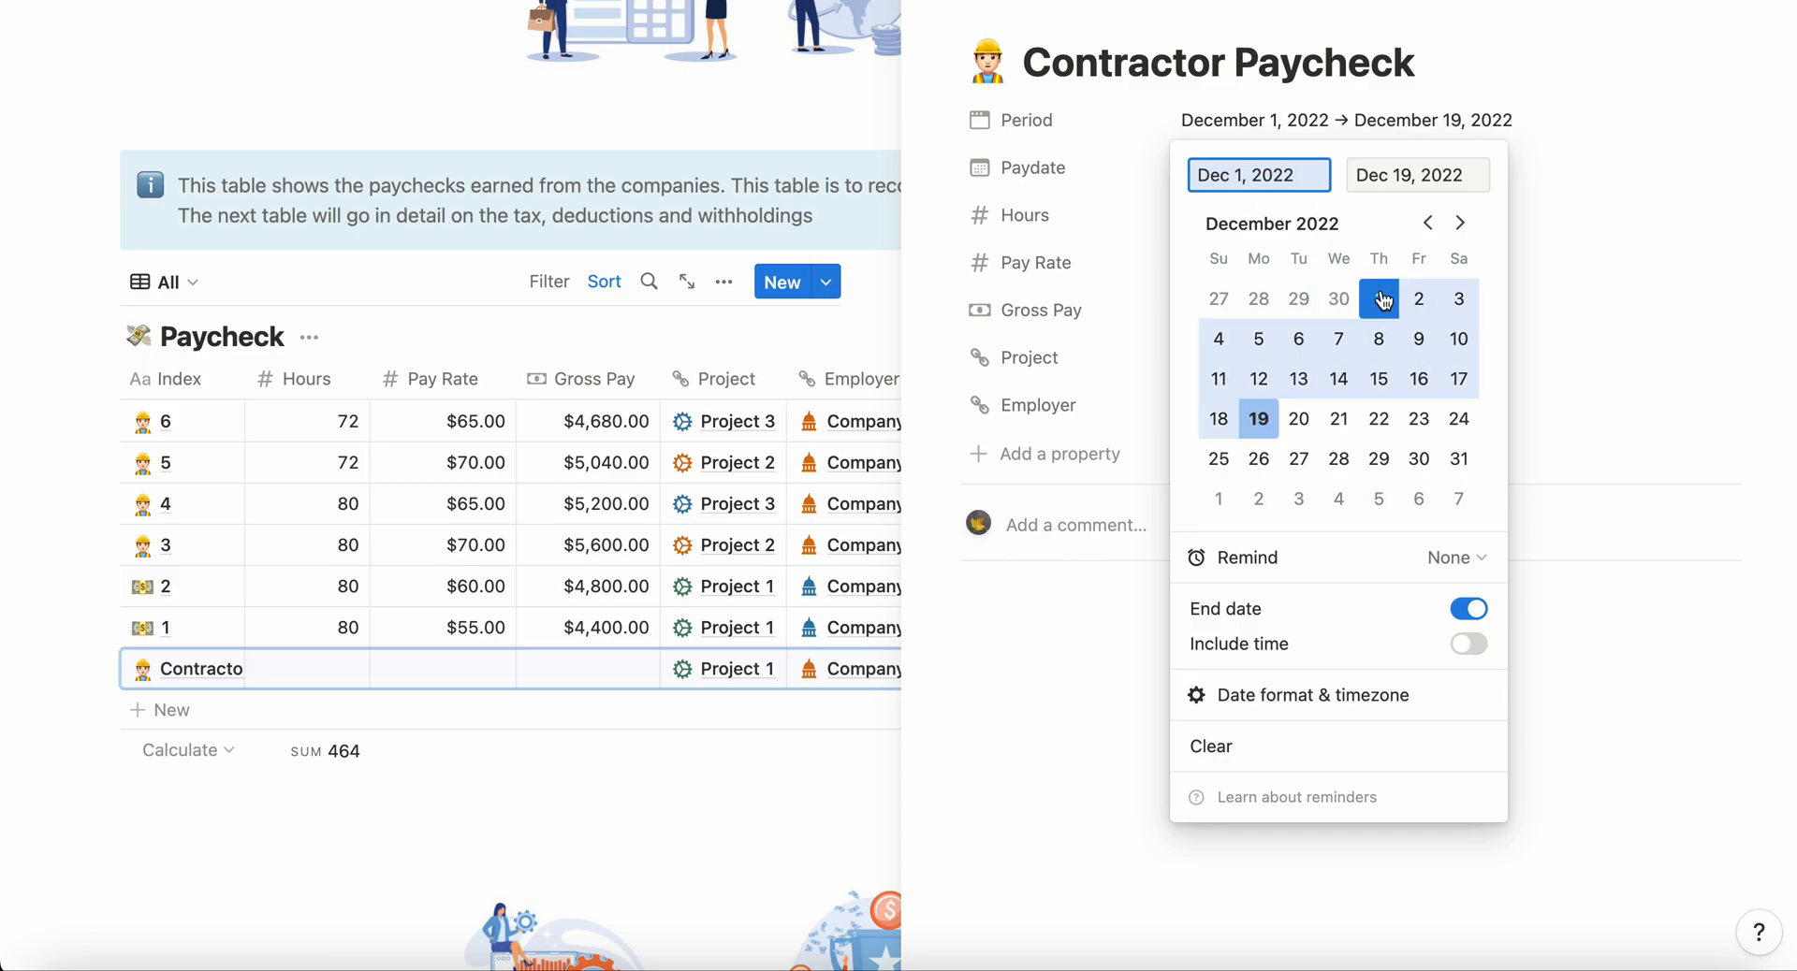
left_click(1389, 380)
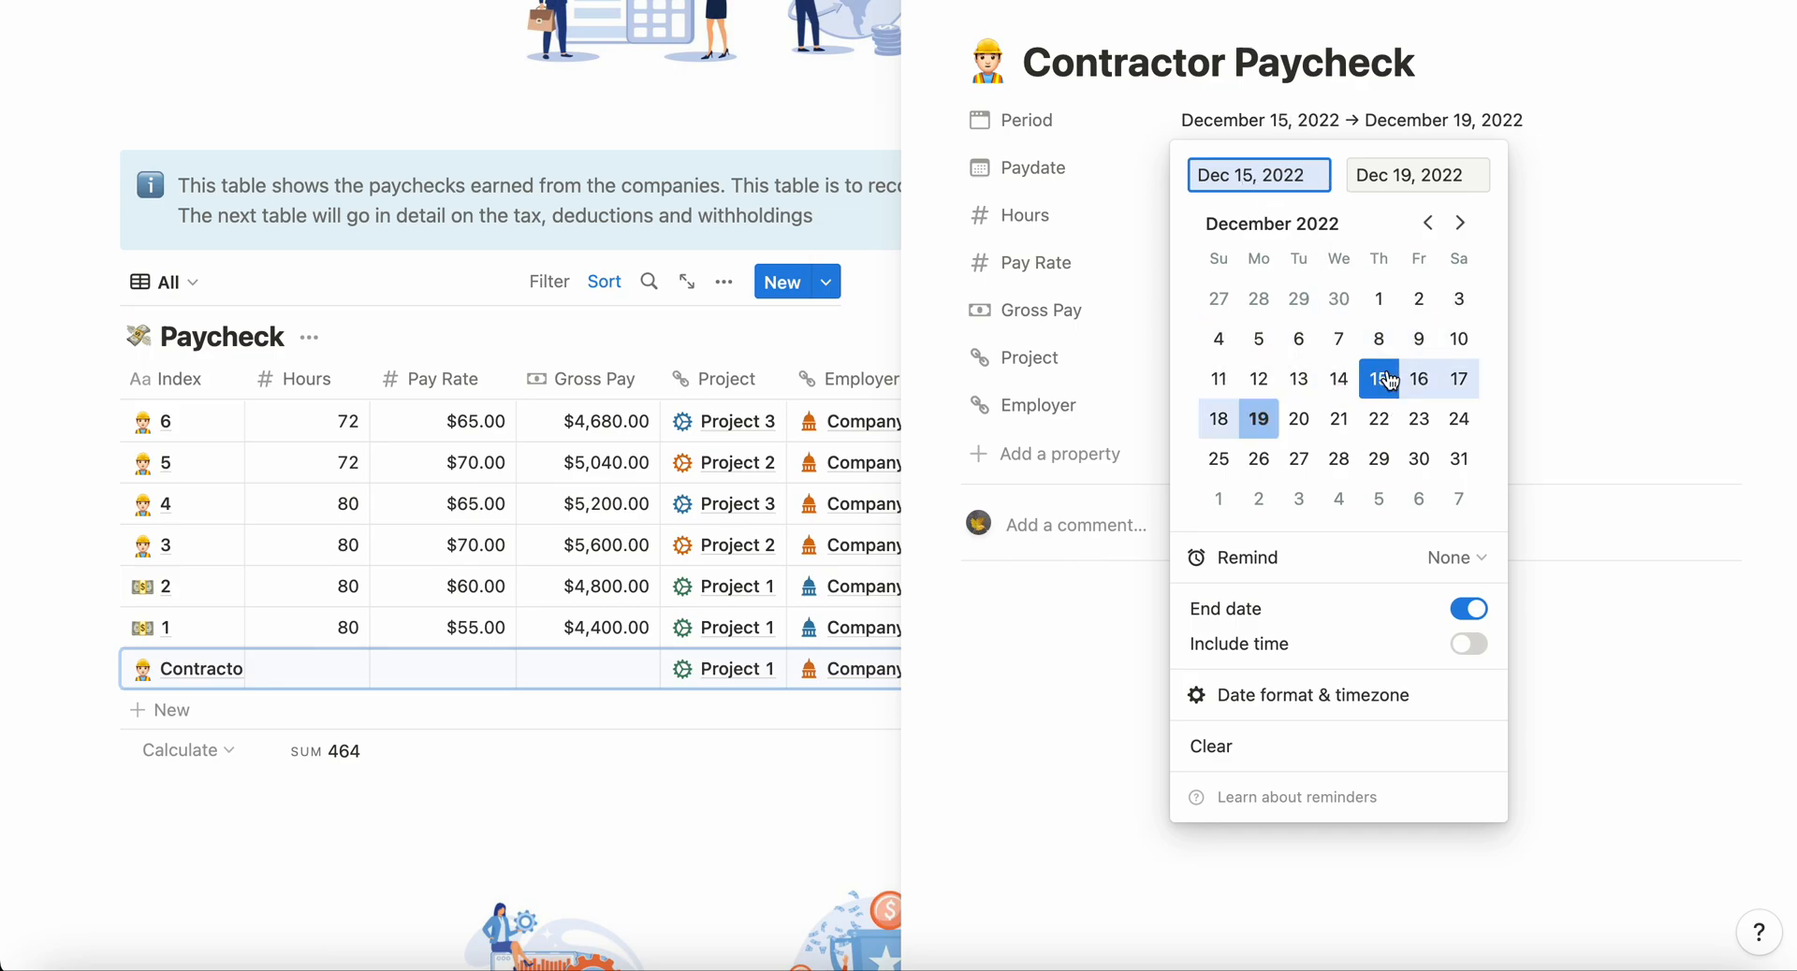
left_click(1380, 300)
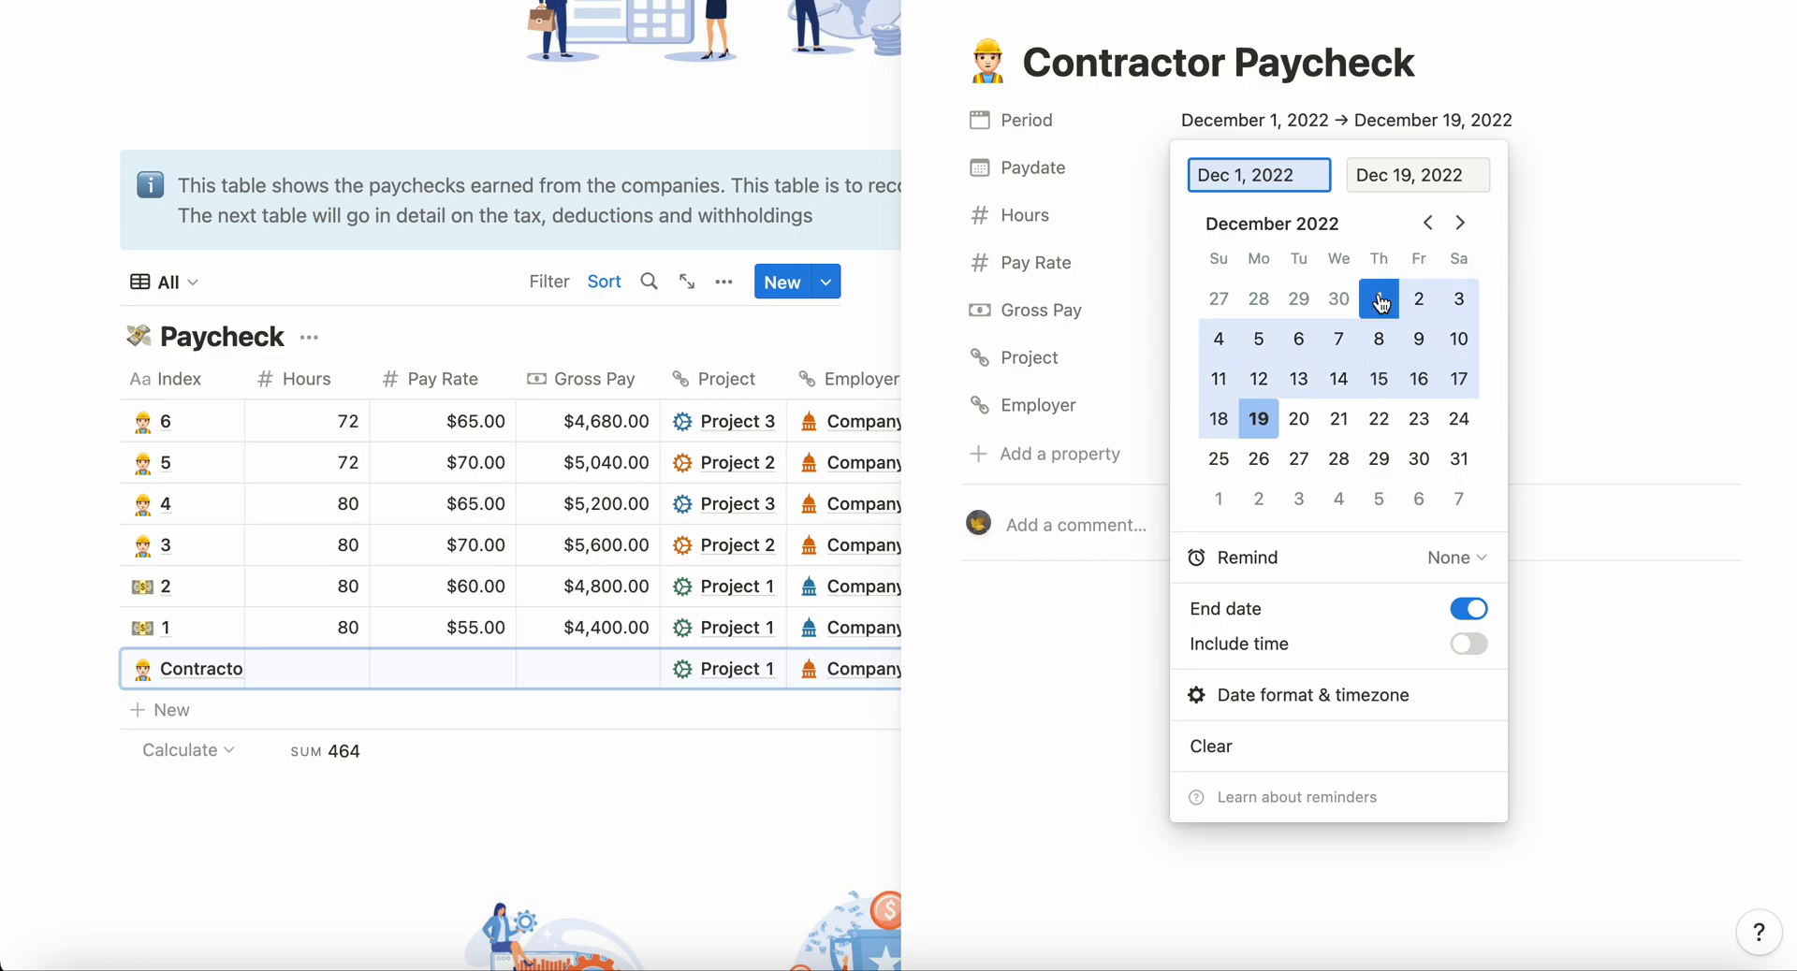
left_click(1392, 174)
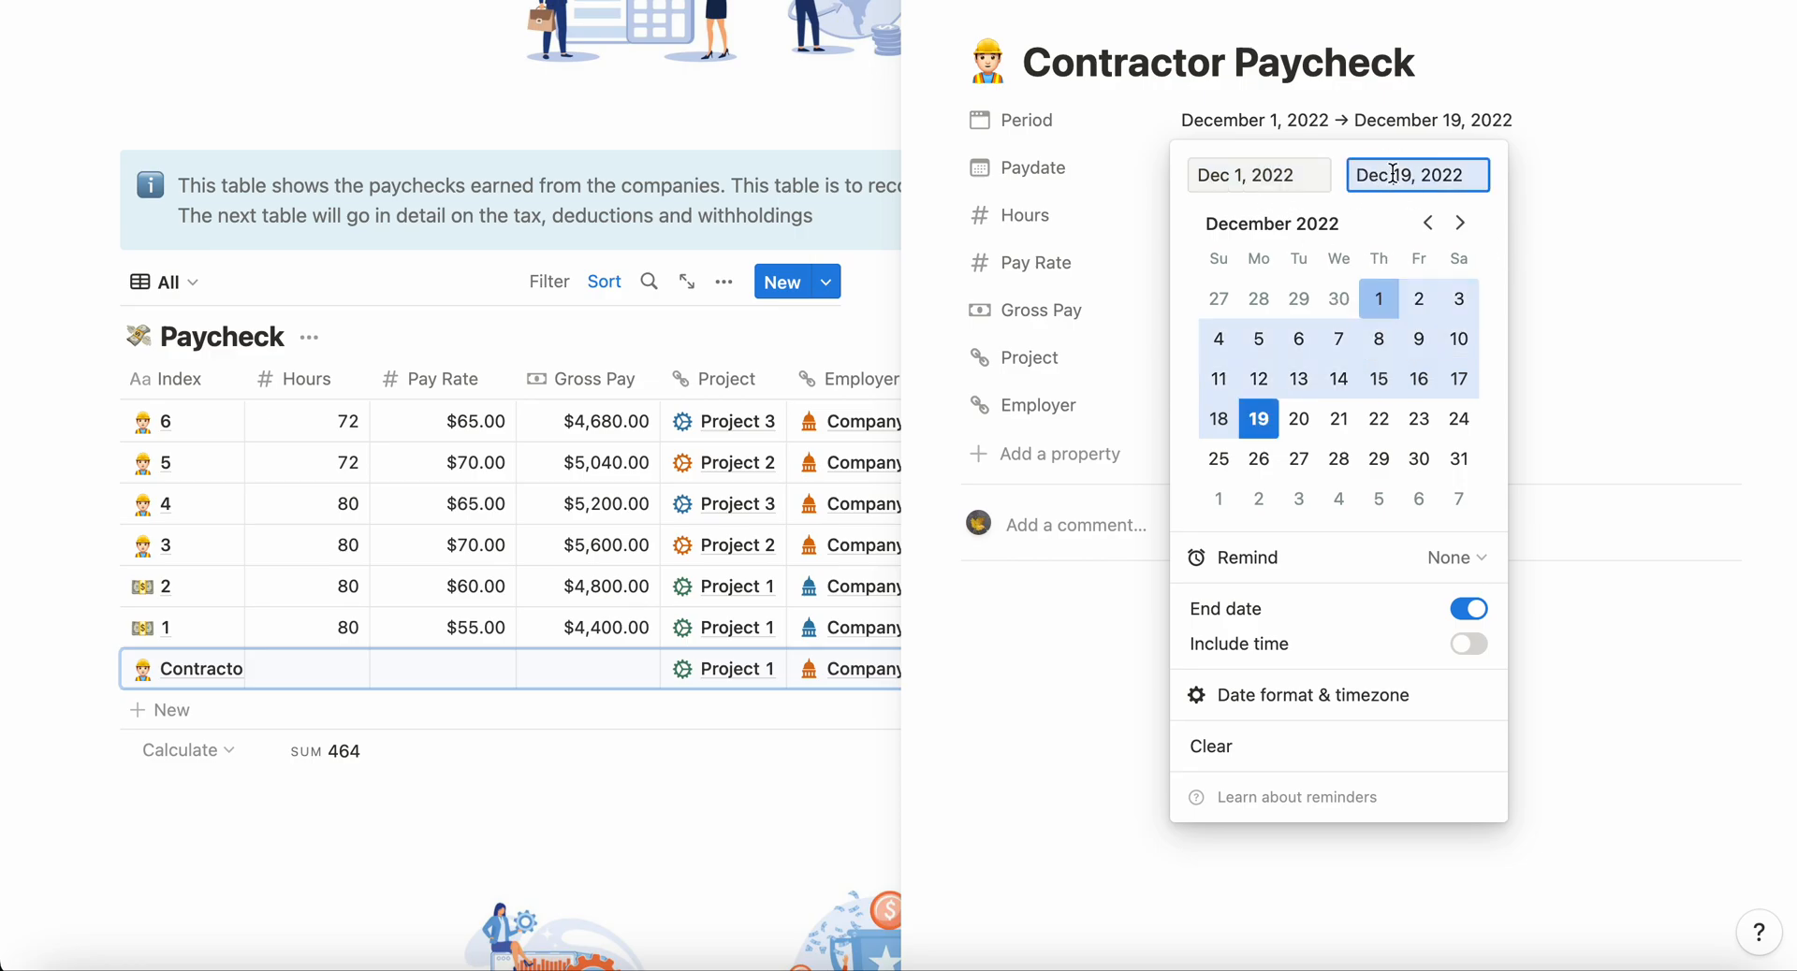
left_click(1378, 379)
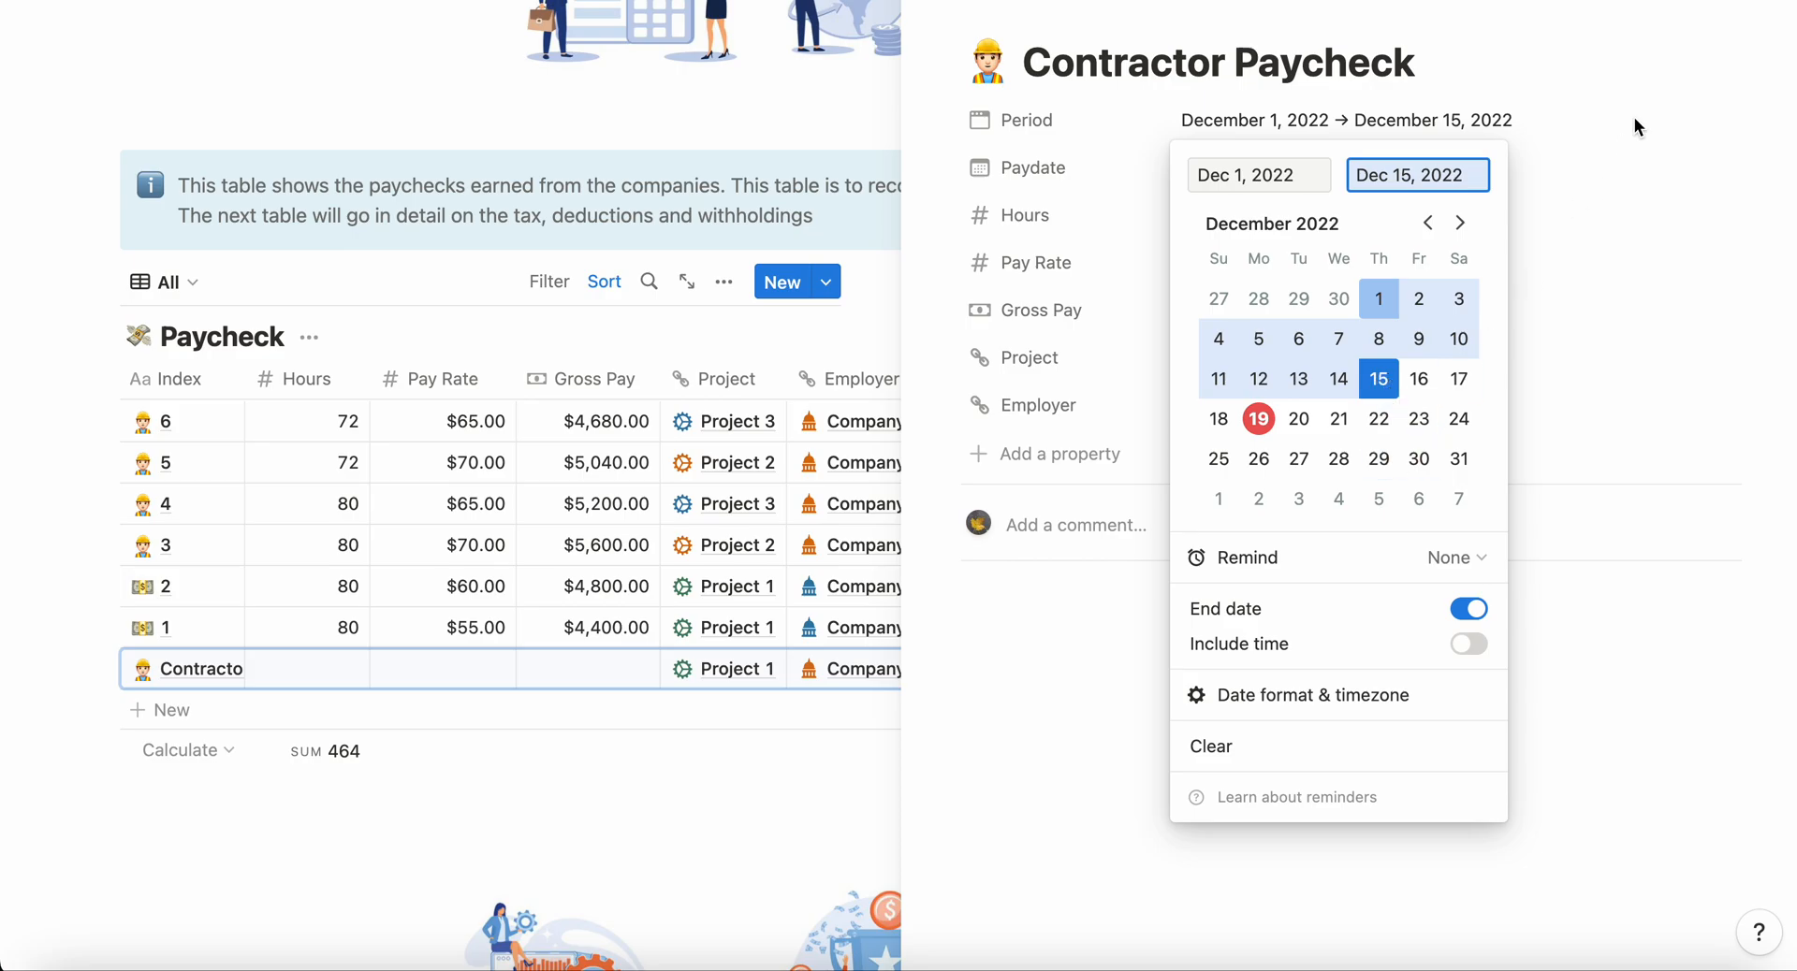
left_click(1575, 82)
Step: Set the new contractor paycheck's paydate to December 15, 2022
left_click(1226, 170)
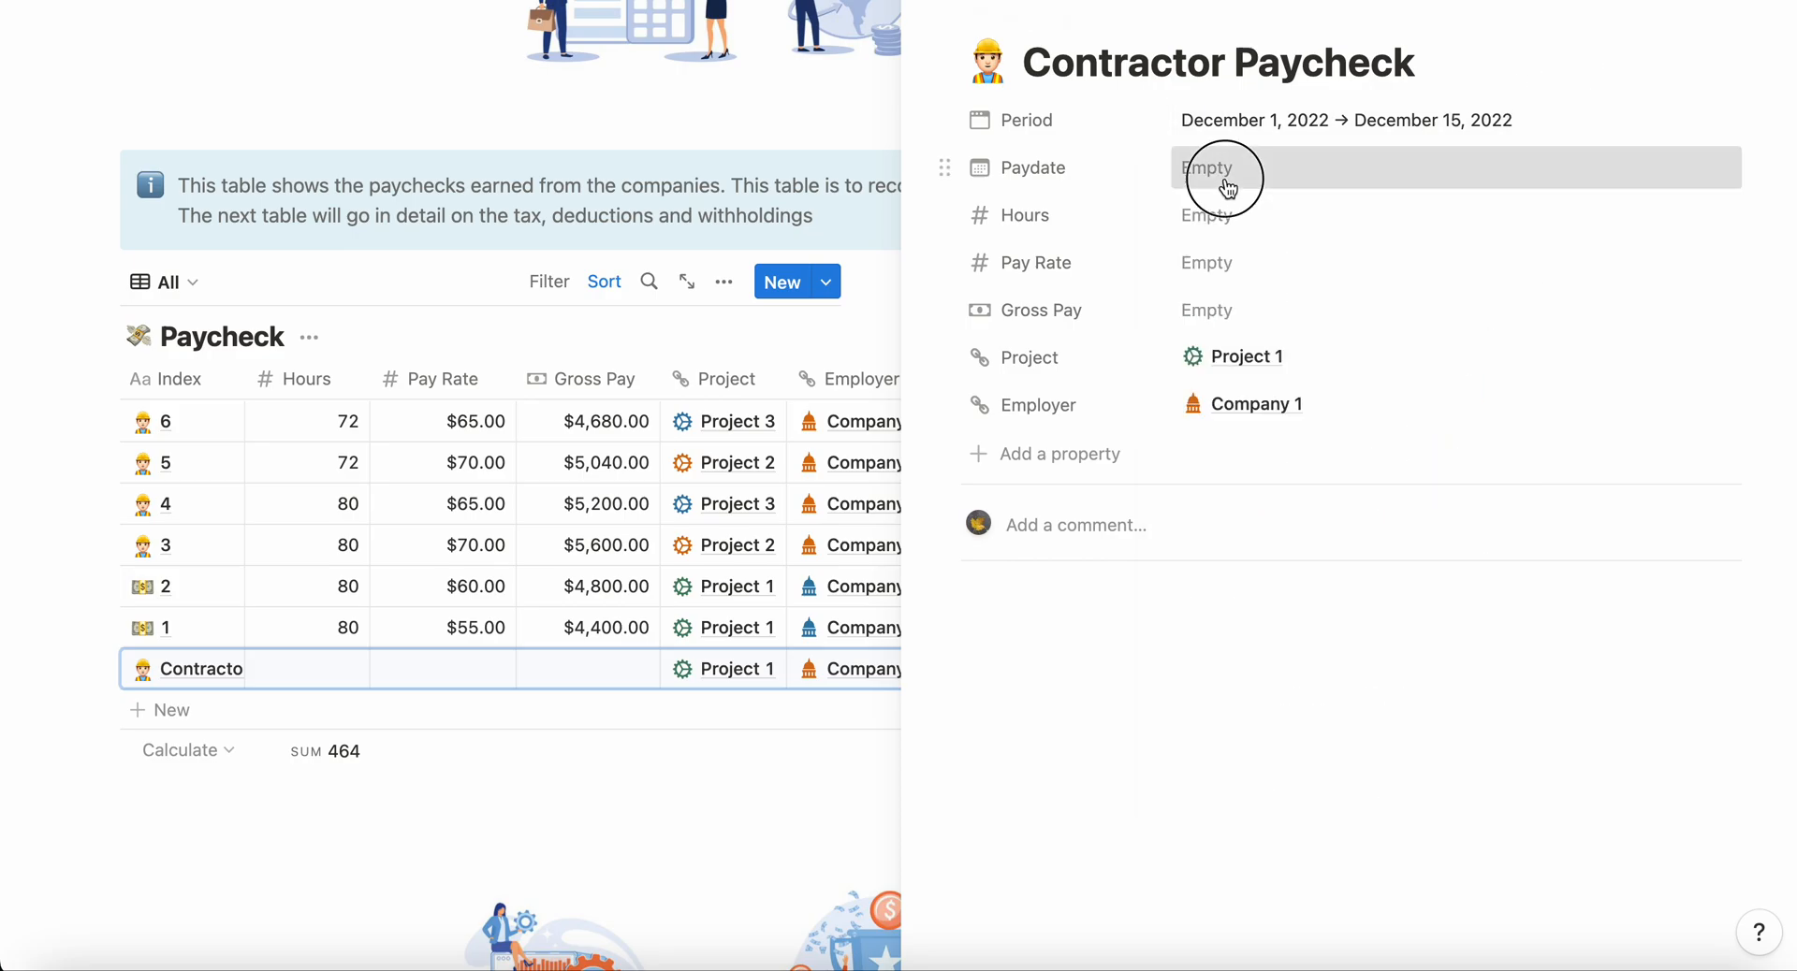
left_click(1379, 426)
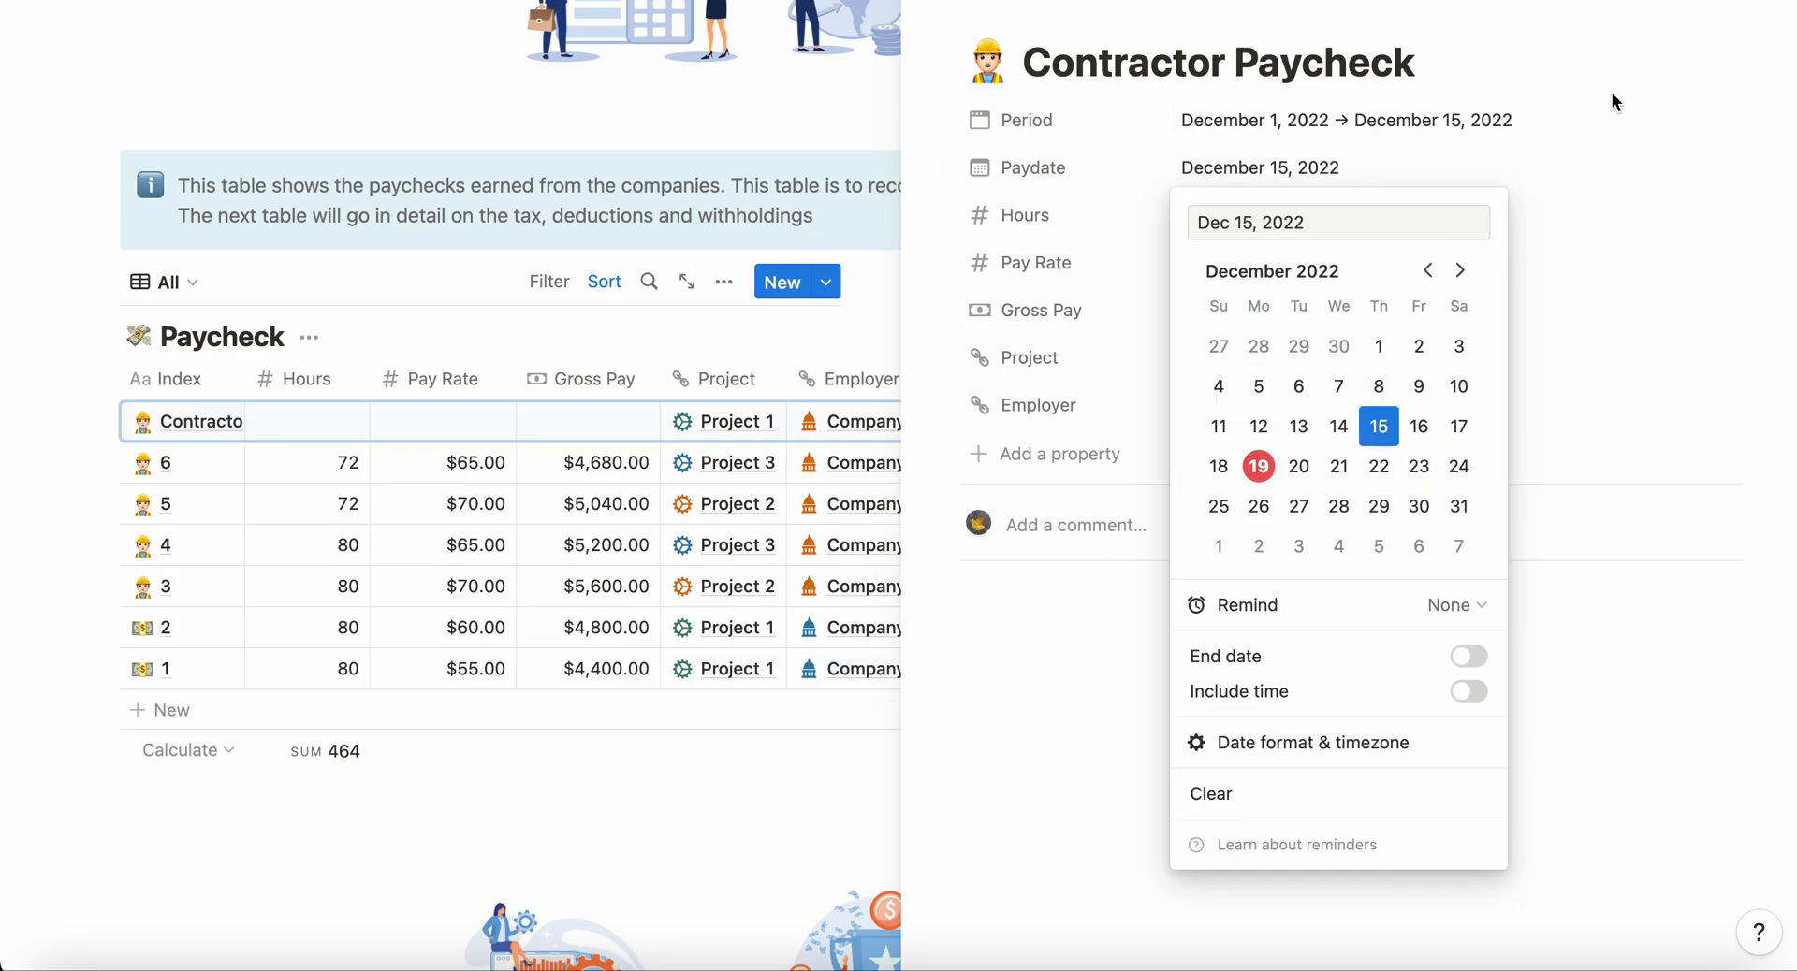
left_click(1615, 102)
Step: Enter 80 hours and a pay rate of 50 for the contractor paycheck
left_click(1256, 217)
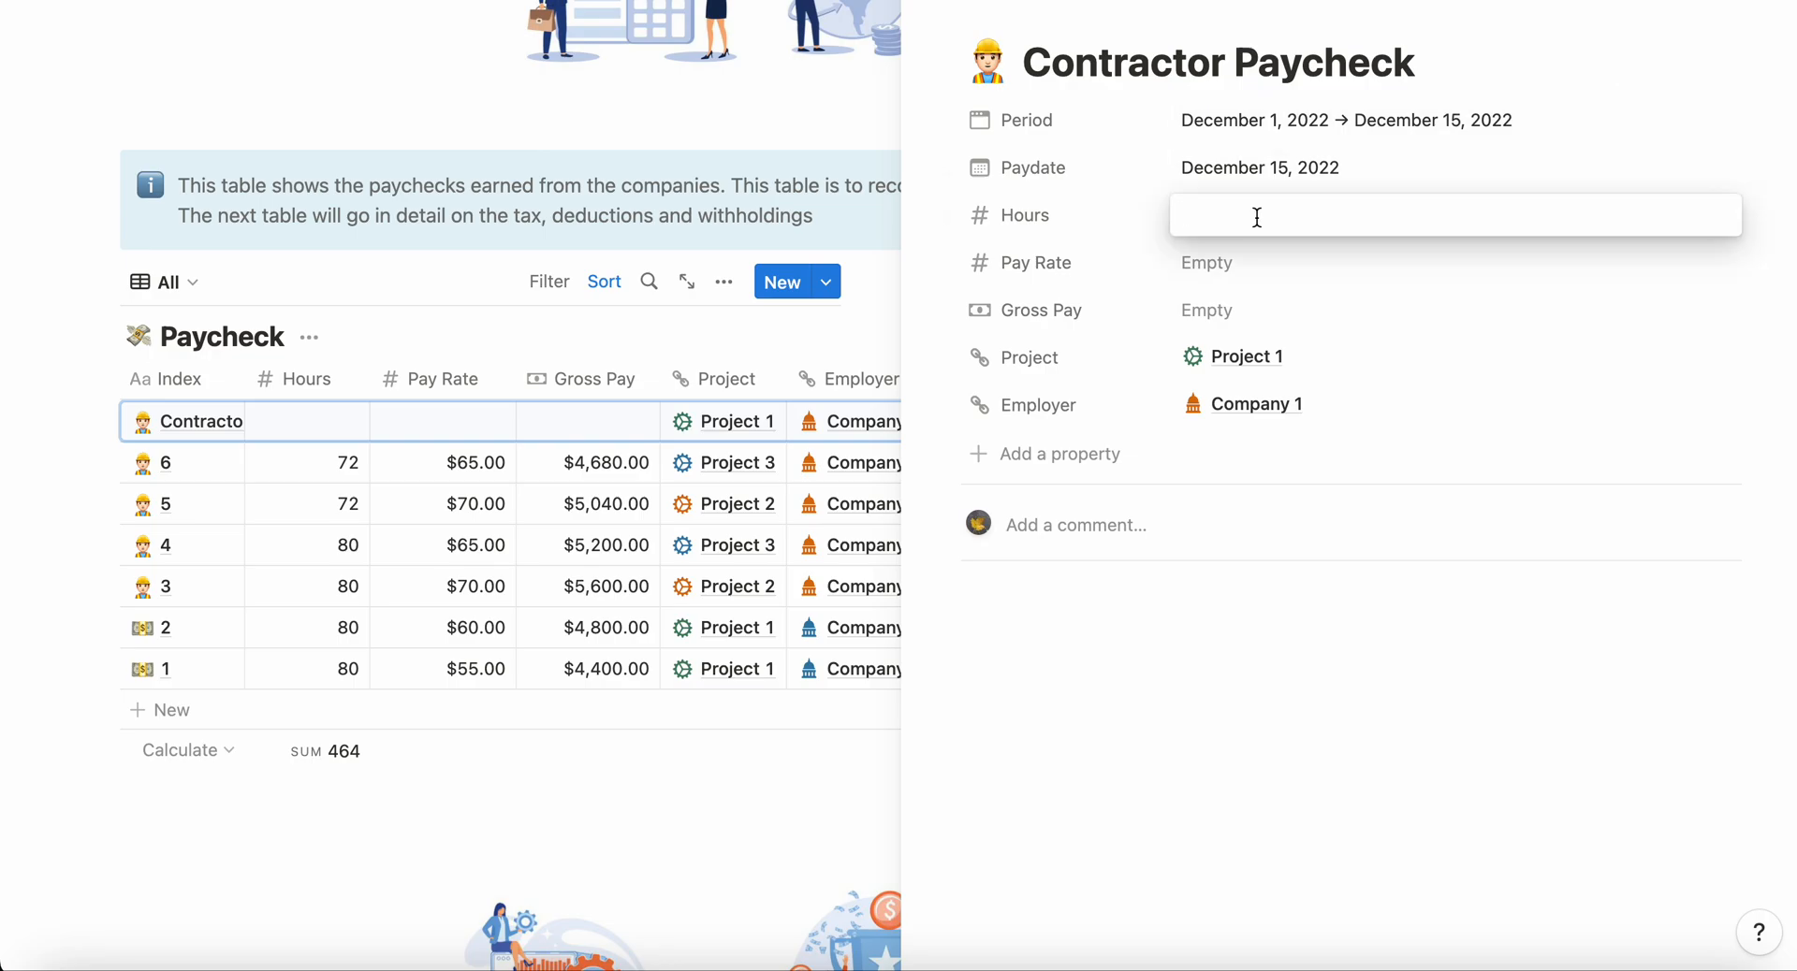
type("80")
left_click(1219, 265)
type("5")
key("BackSpace")
type("50")
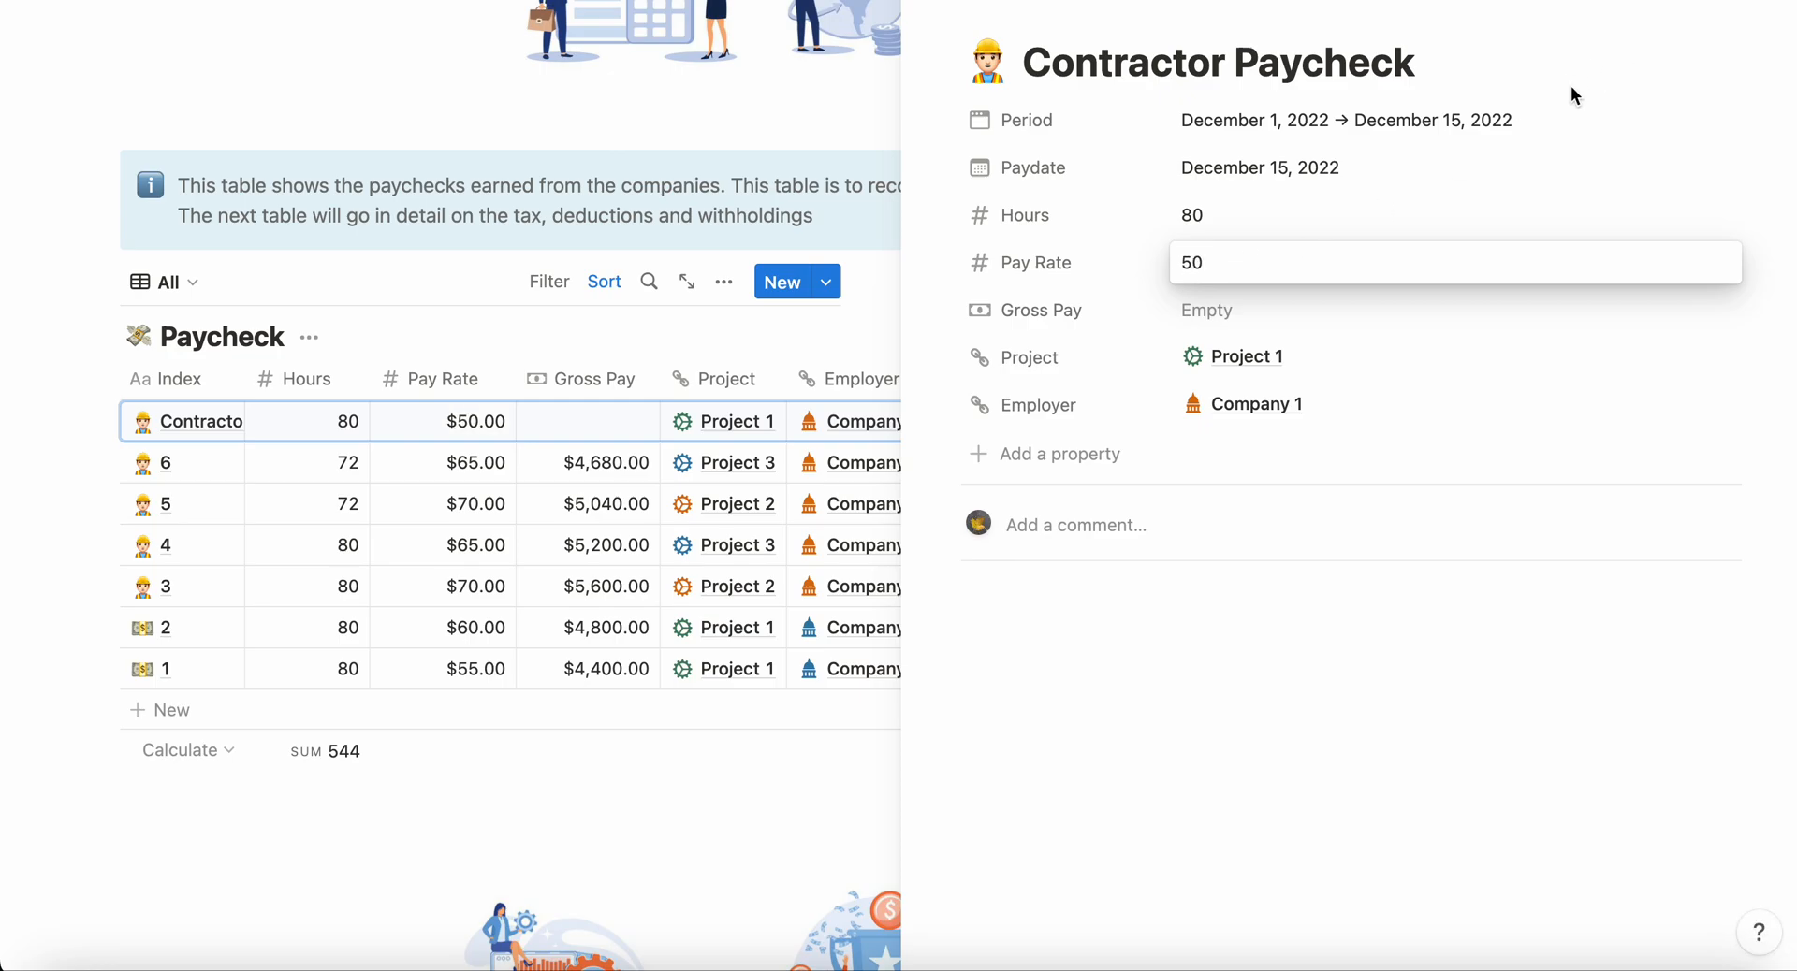
left_click(1564, 101)
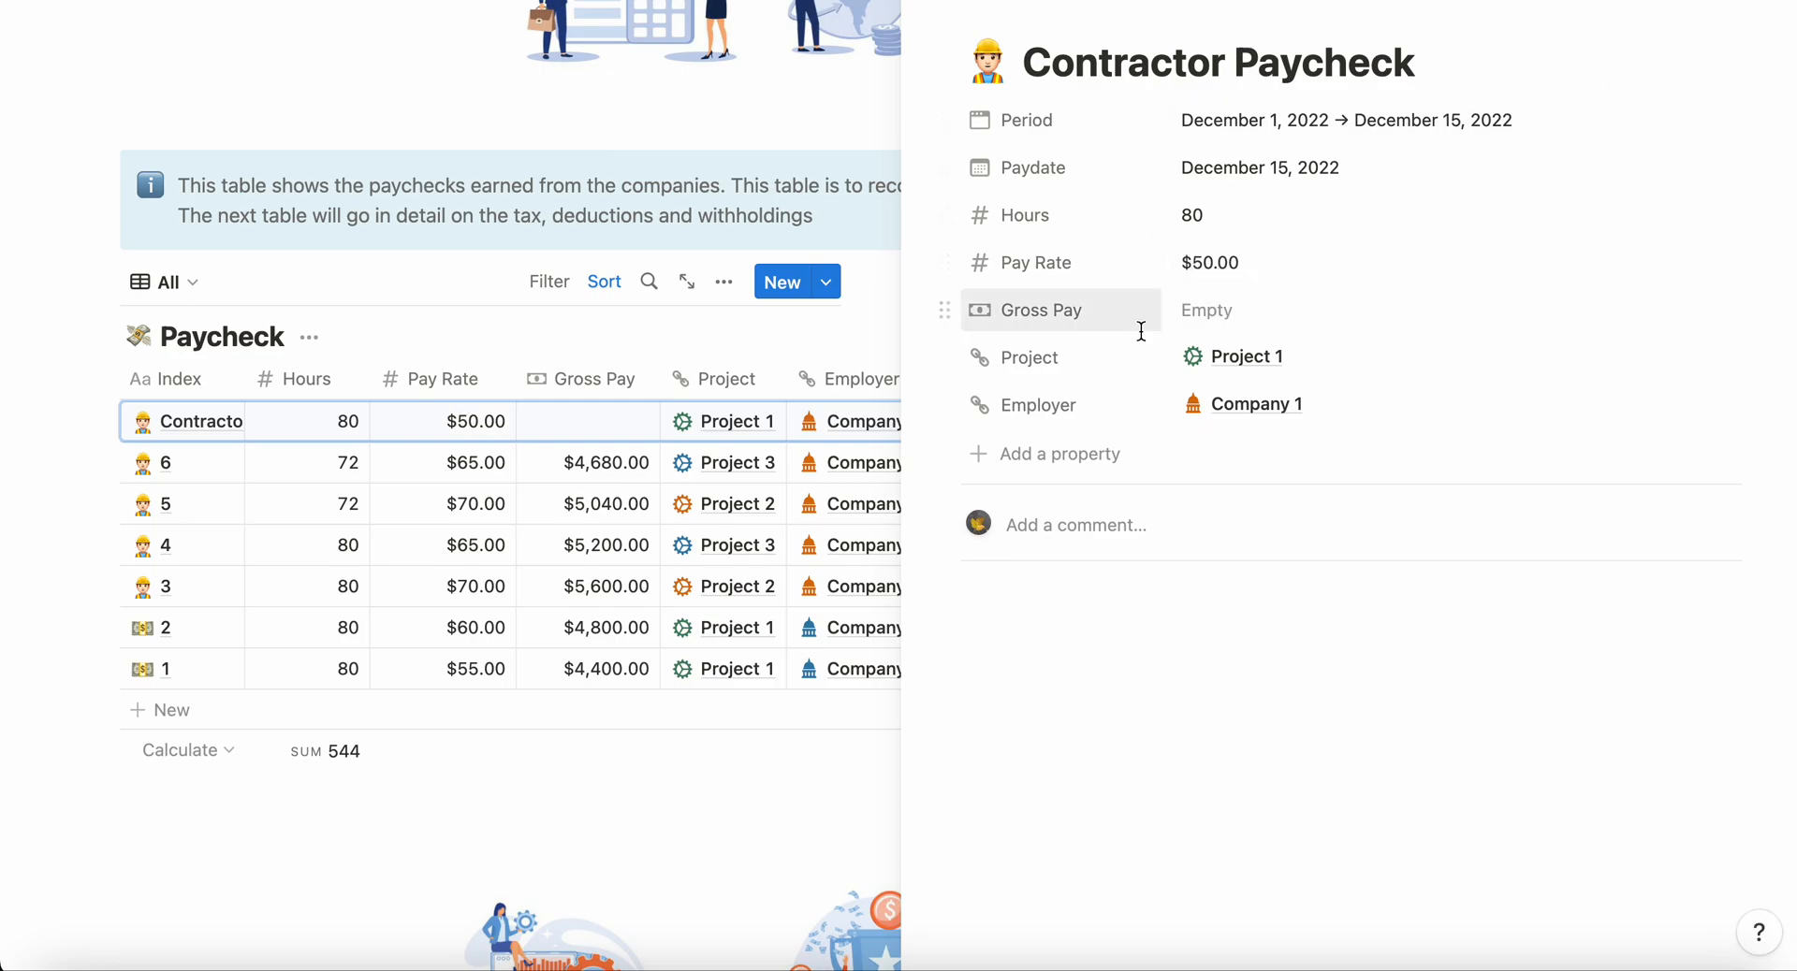
Step: Set the contractor paycheck's gross pay to 4000
left_click(1232, 318)
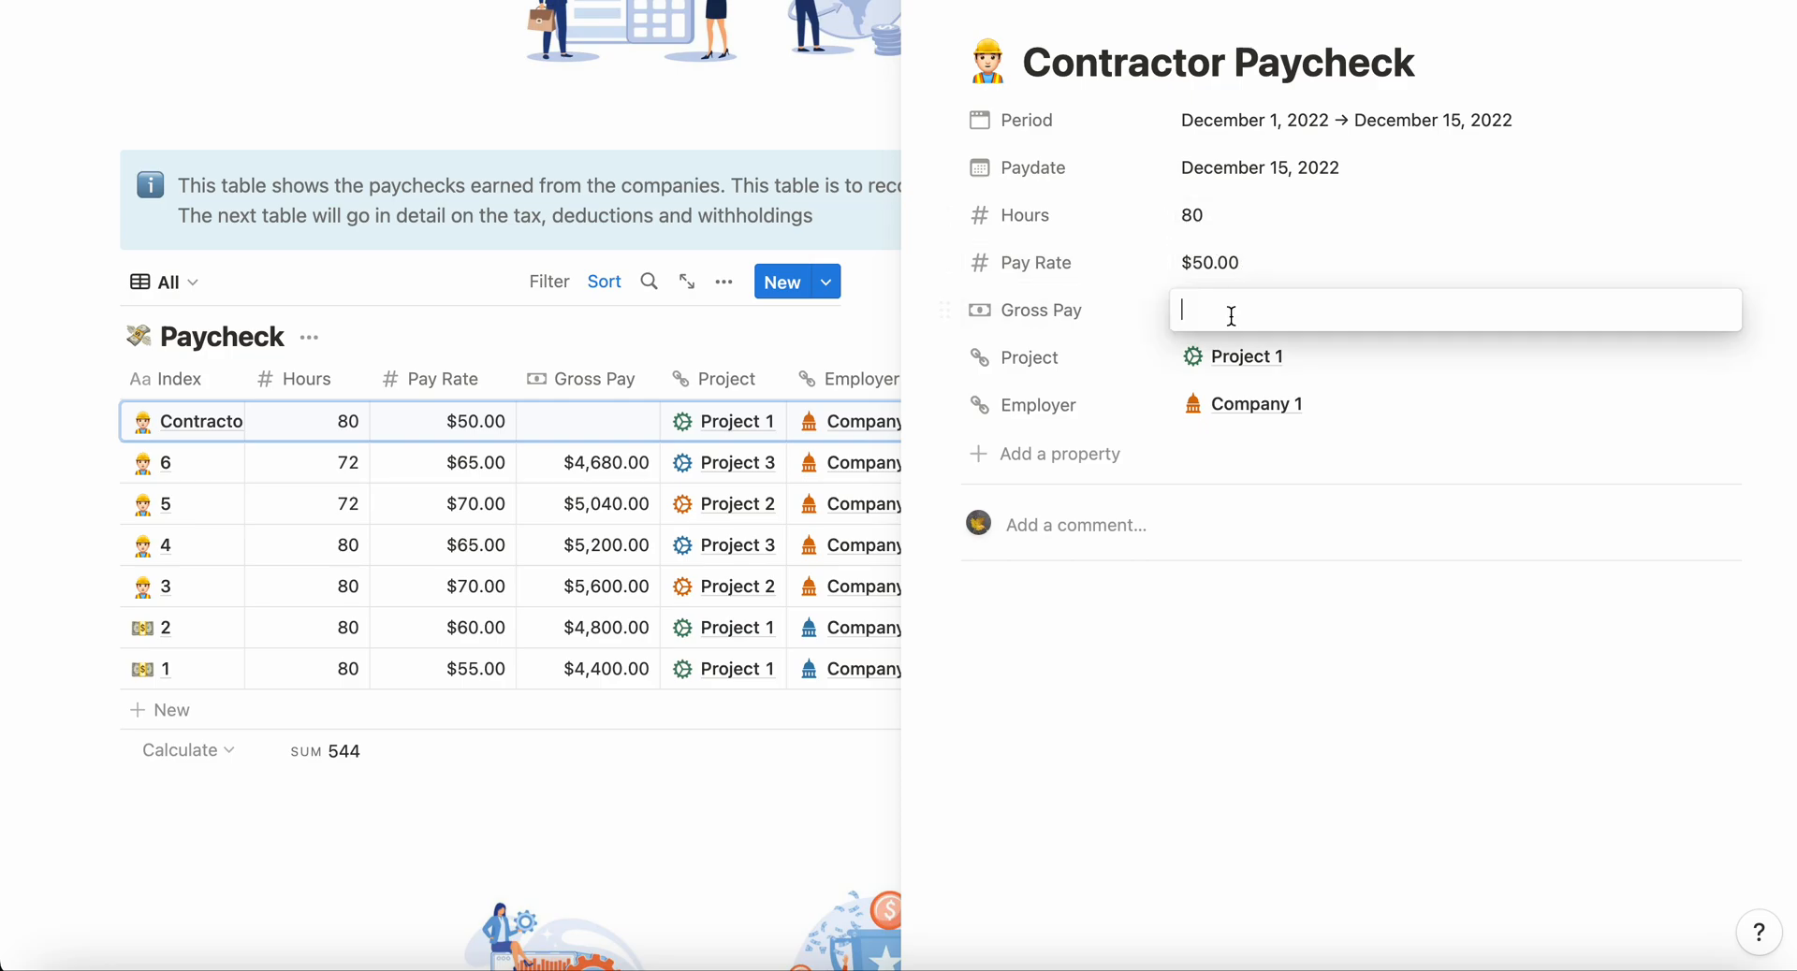
type("4000")
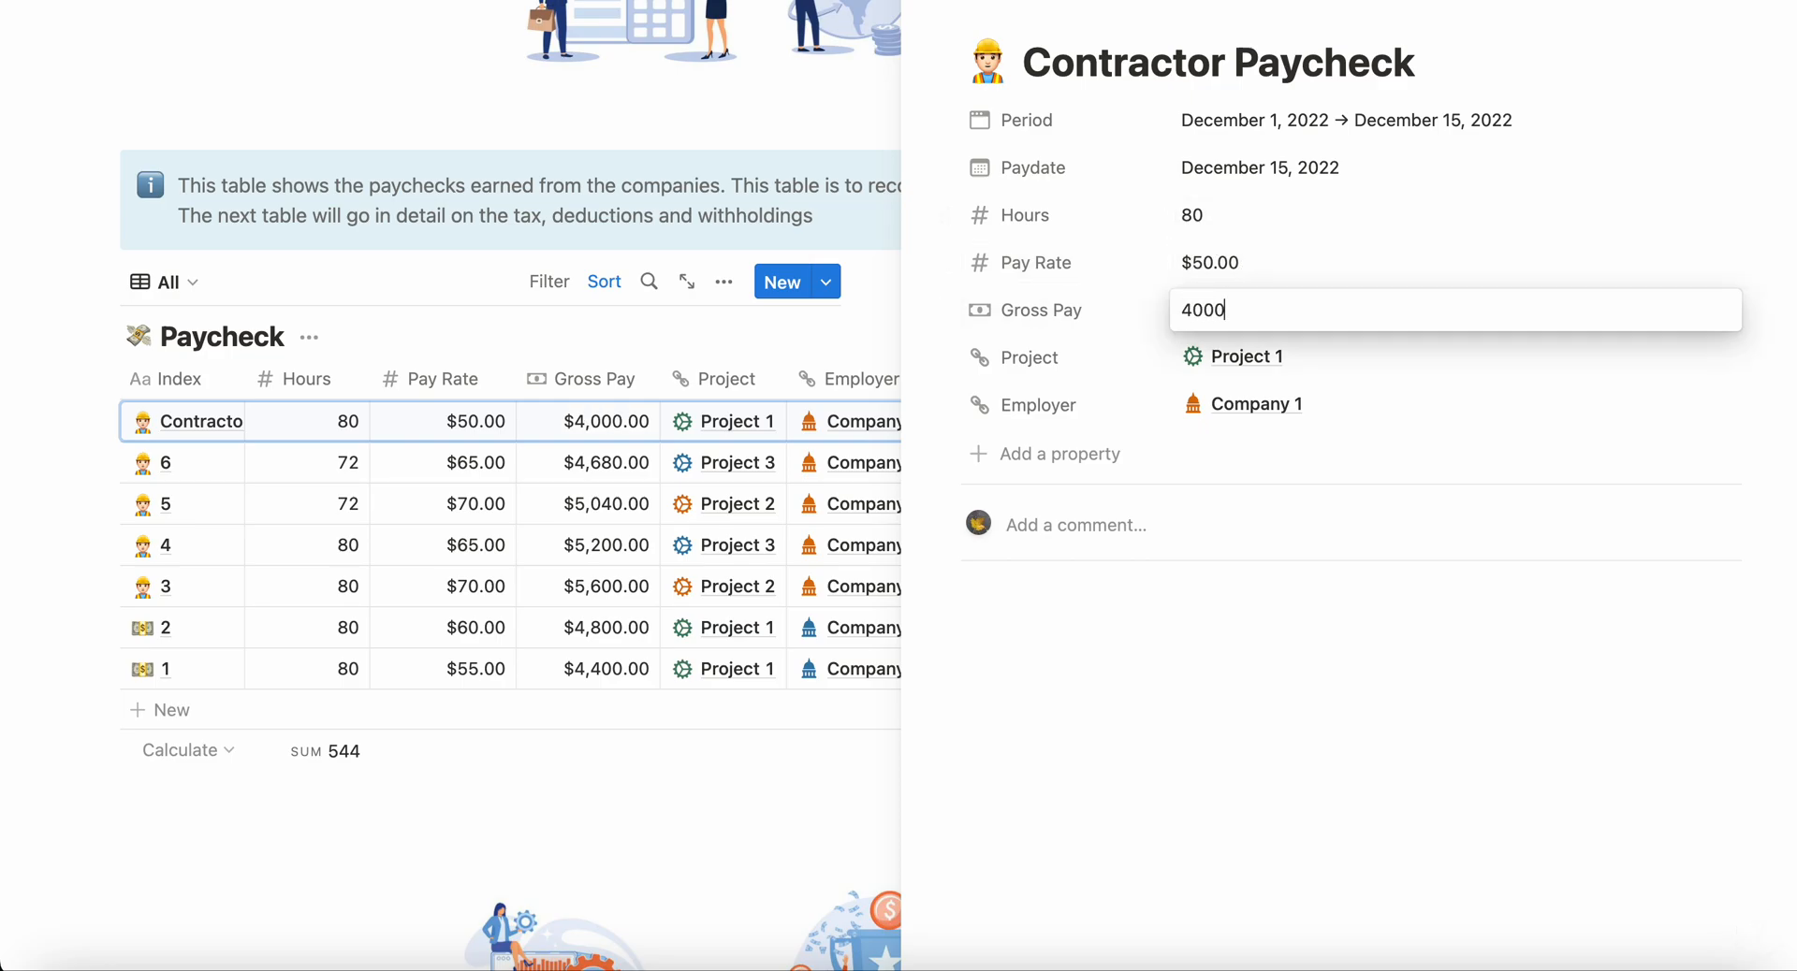
left_click(1374, 619)
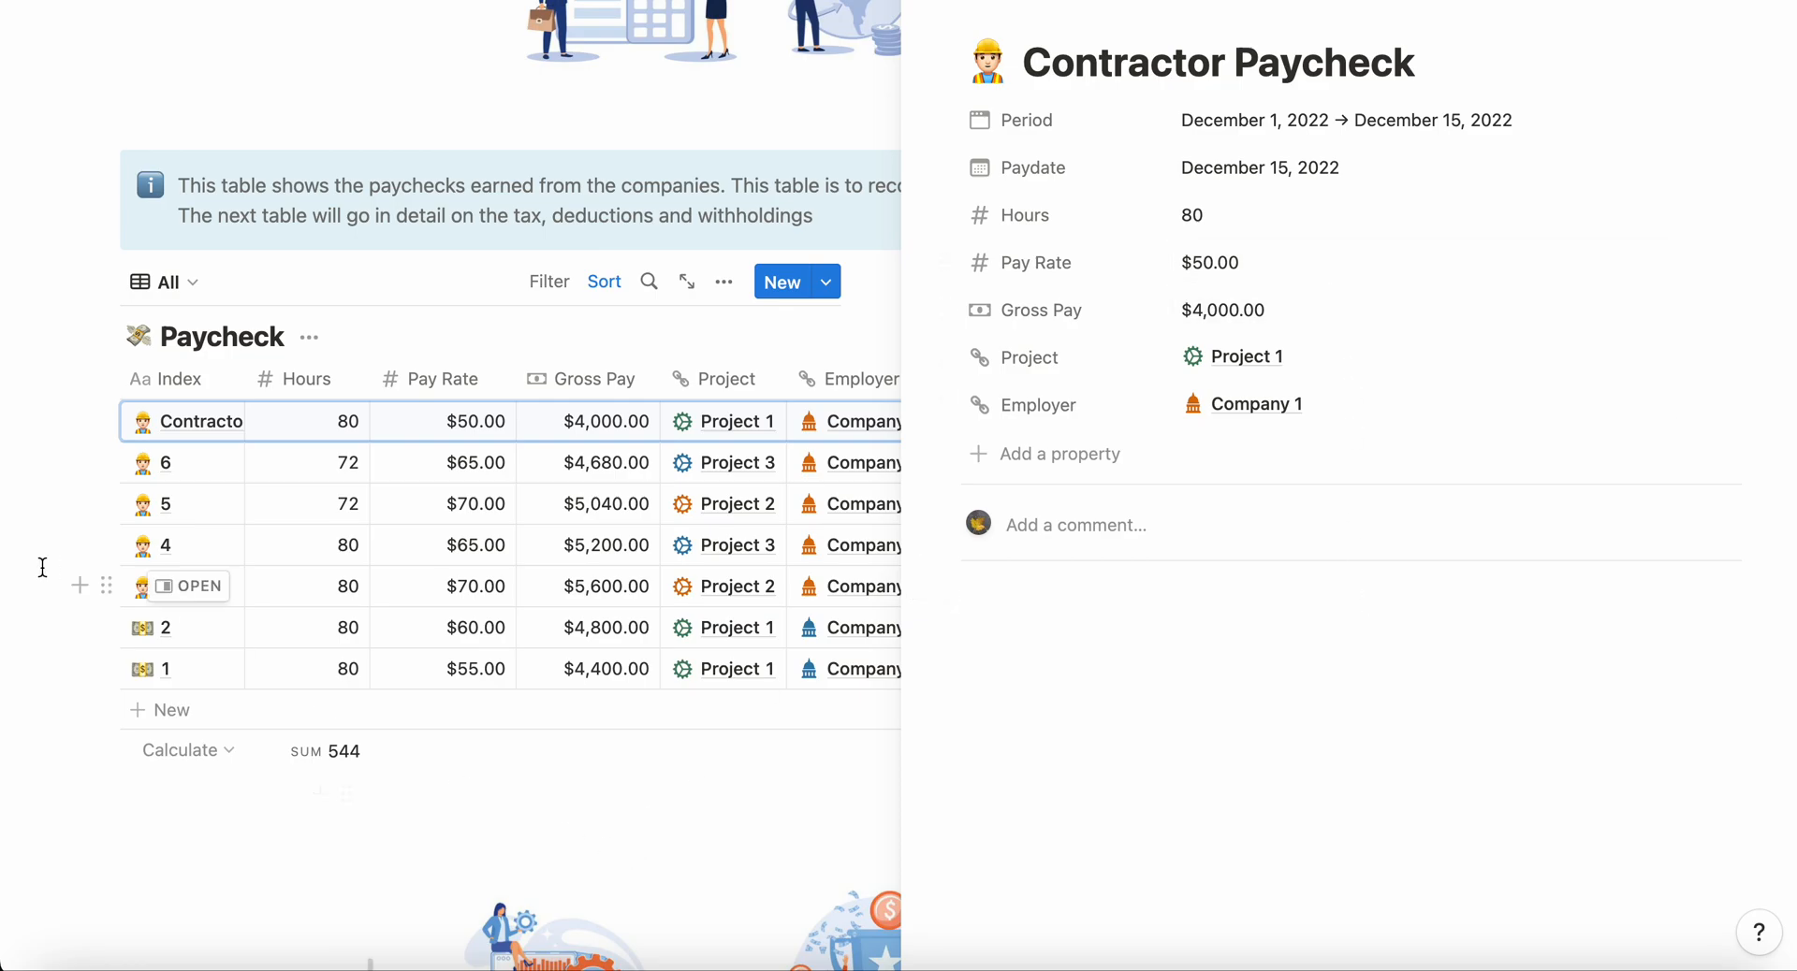
Step: Rename the contractor paycheck as 7 and close its page
triple_click(1196, 45)
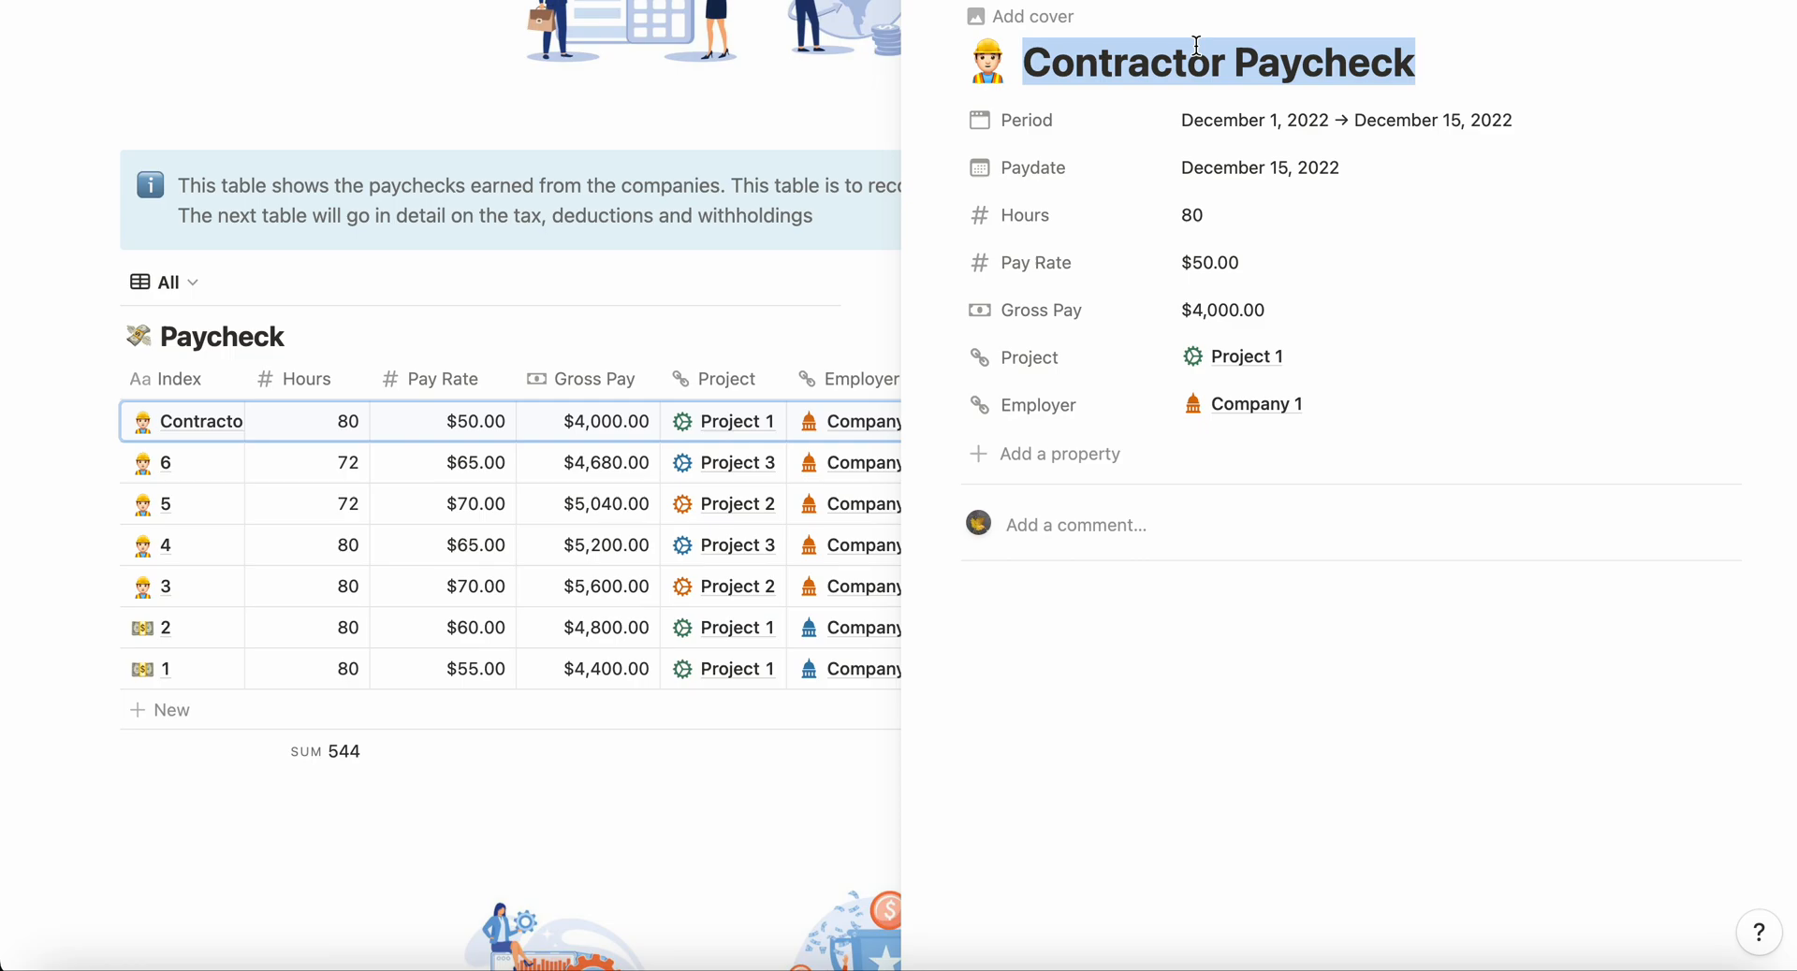
type("7")
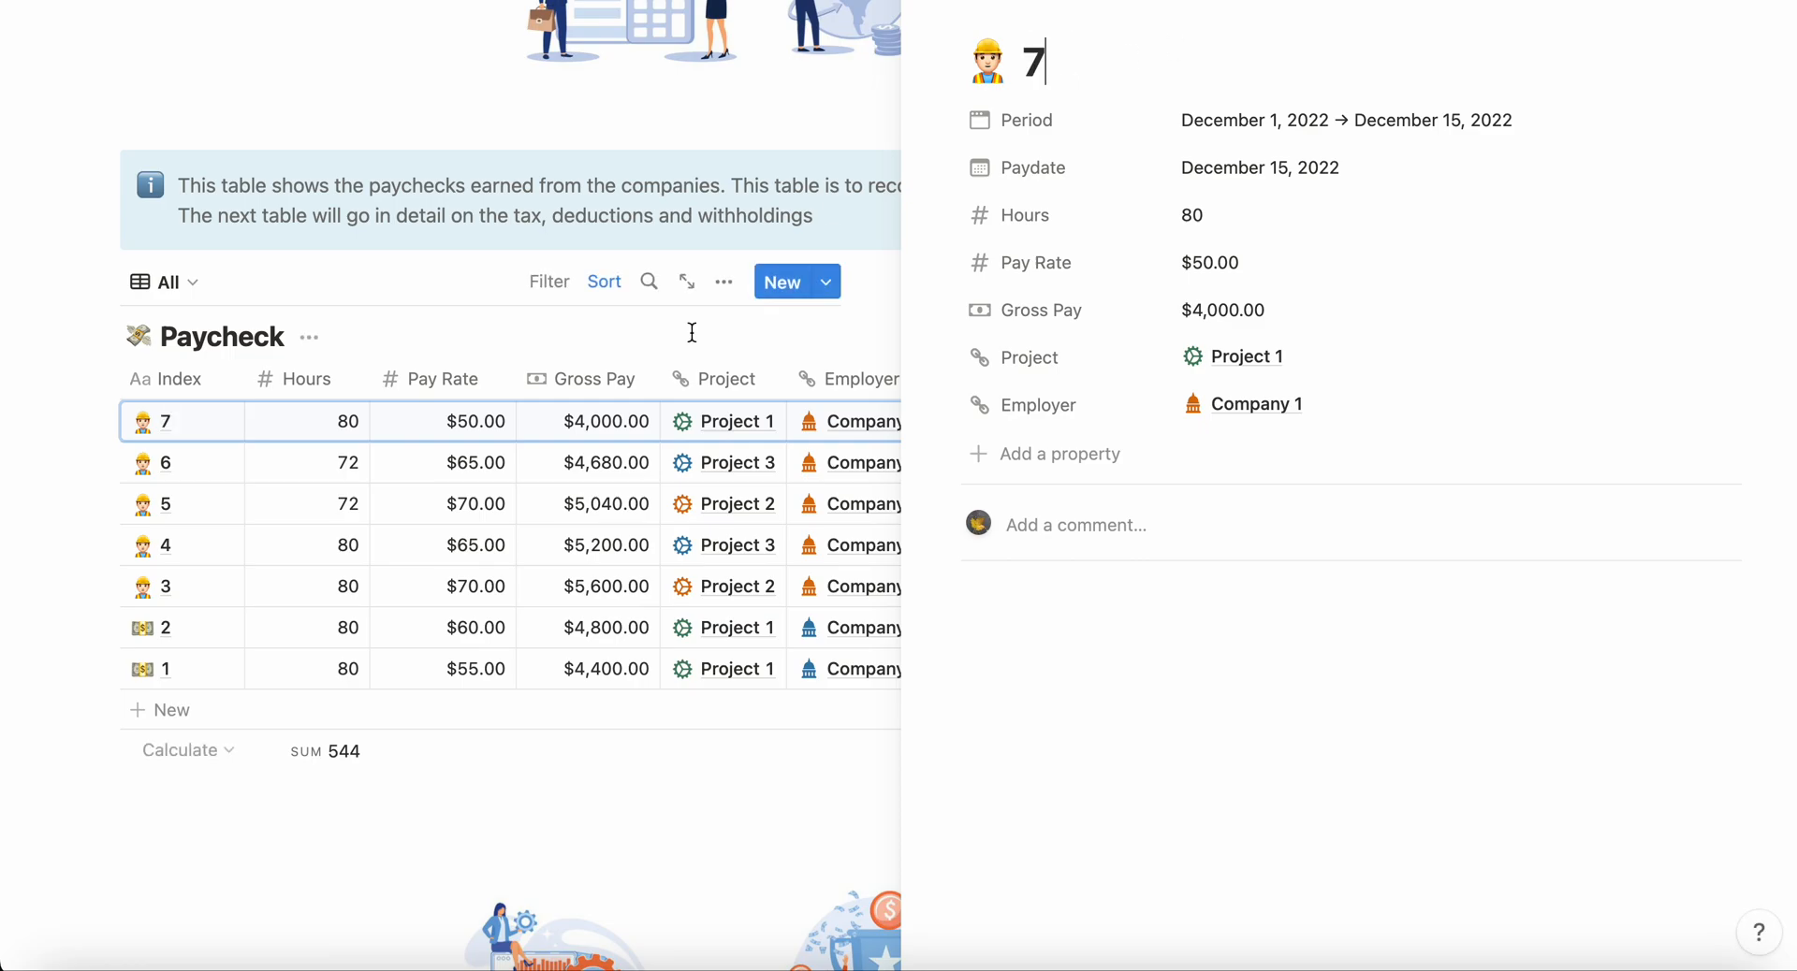
left_click(44, 479)
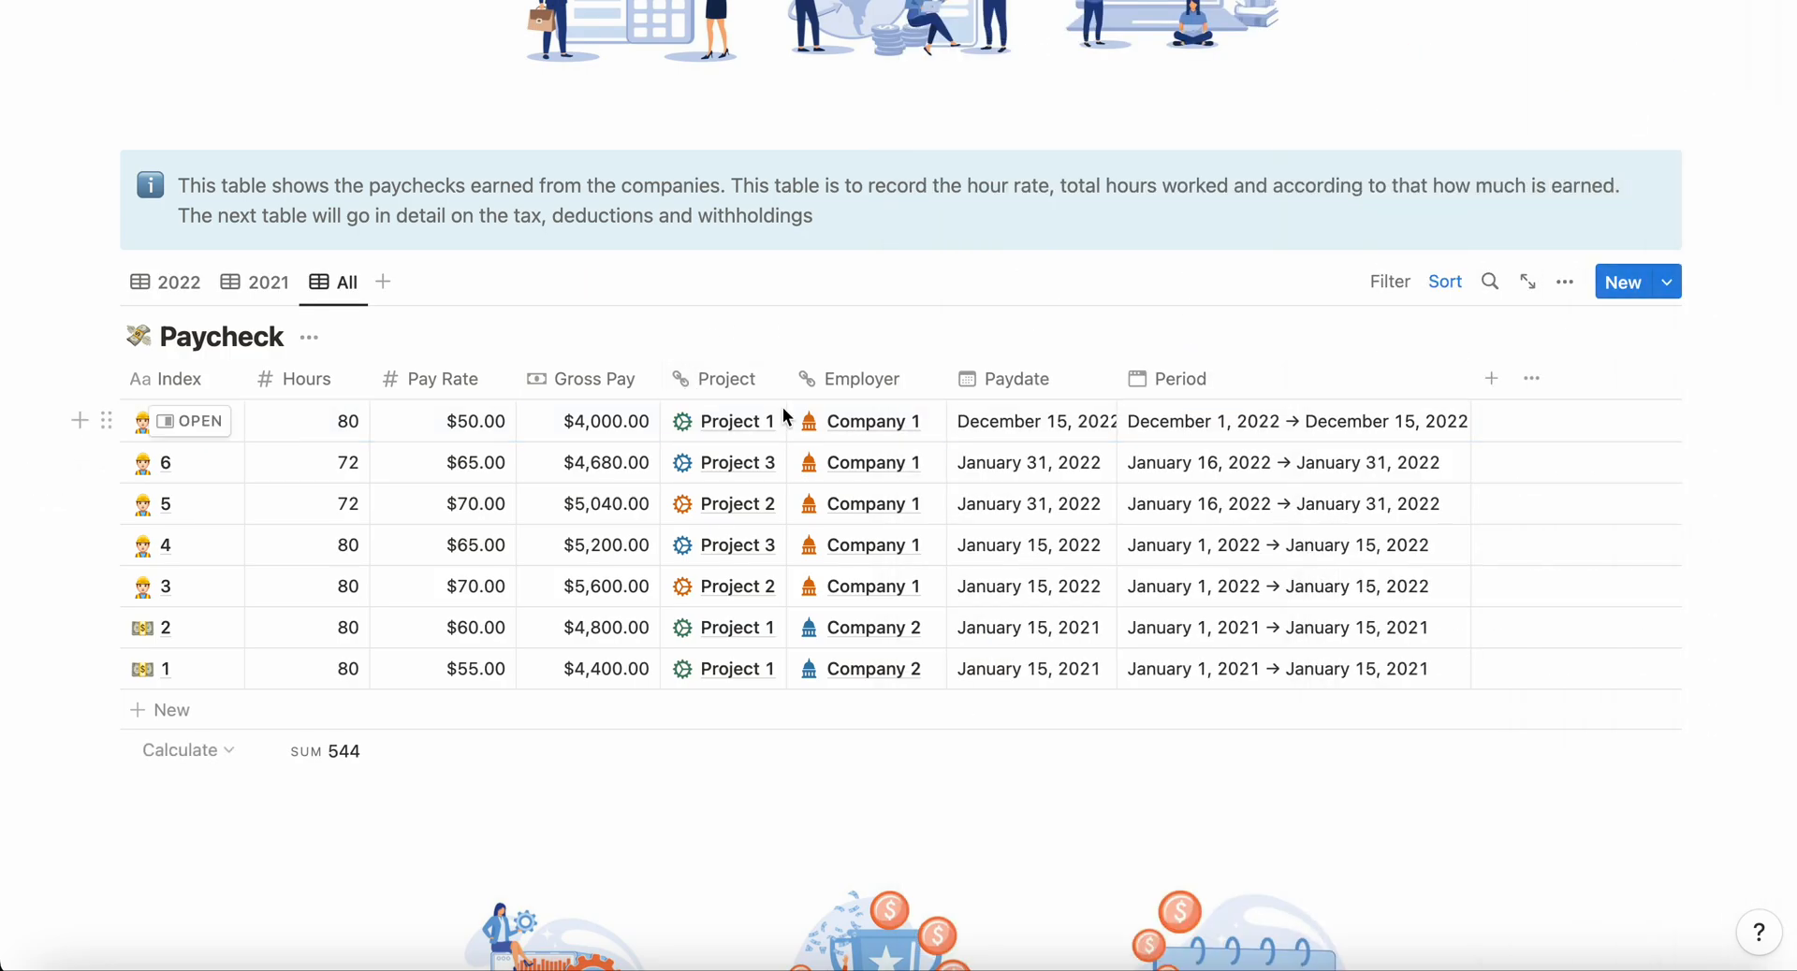
Step: Create another entry in the Paycheck table from the Contractor Paycheck template and bring up its page
left_click(1667, 283)
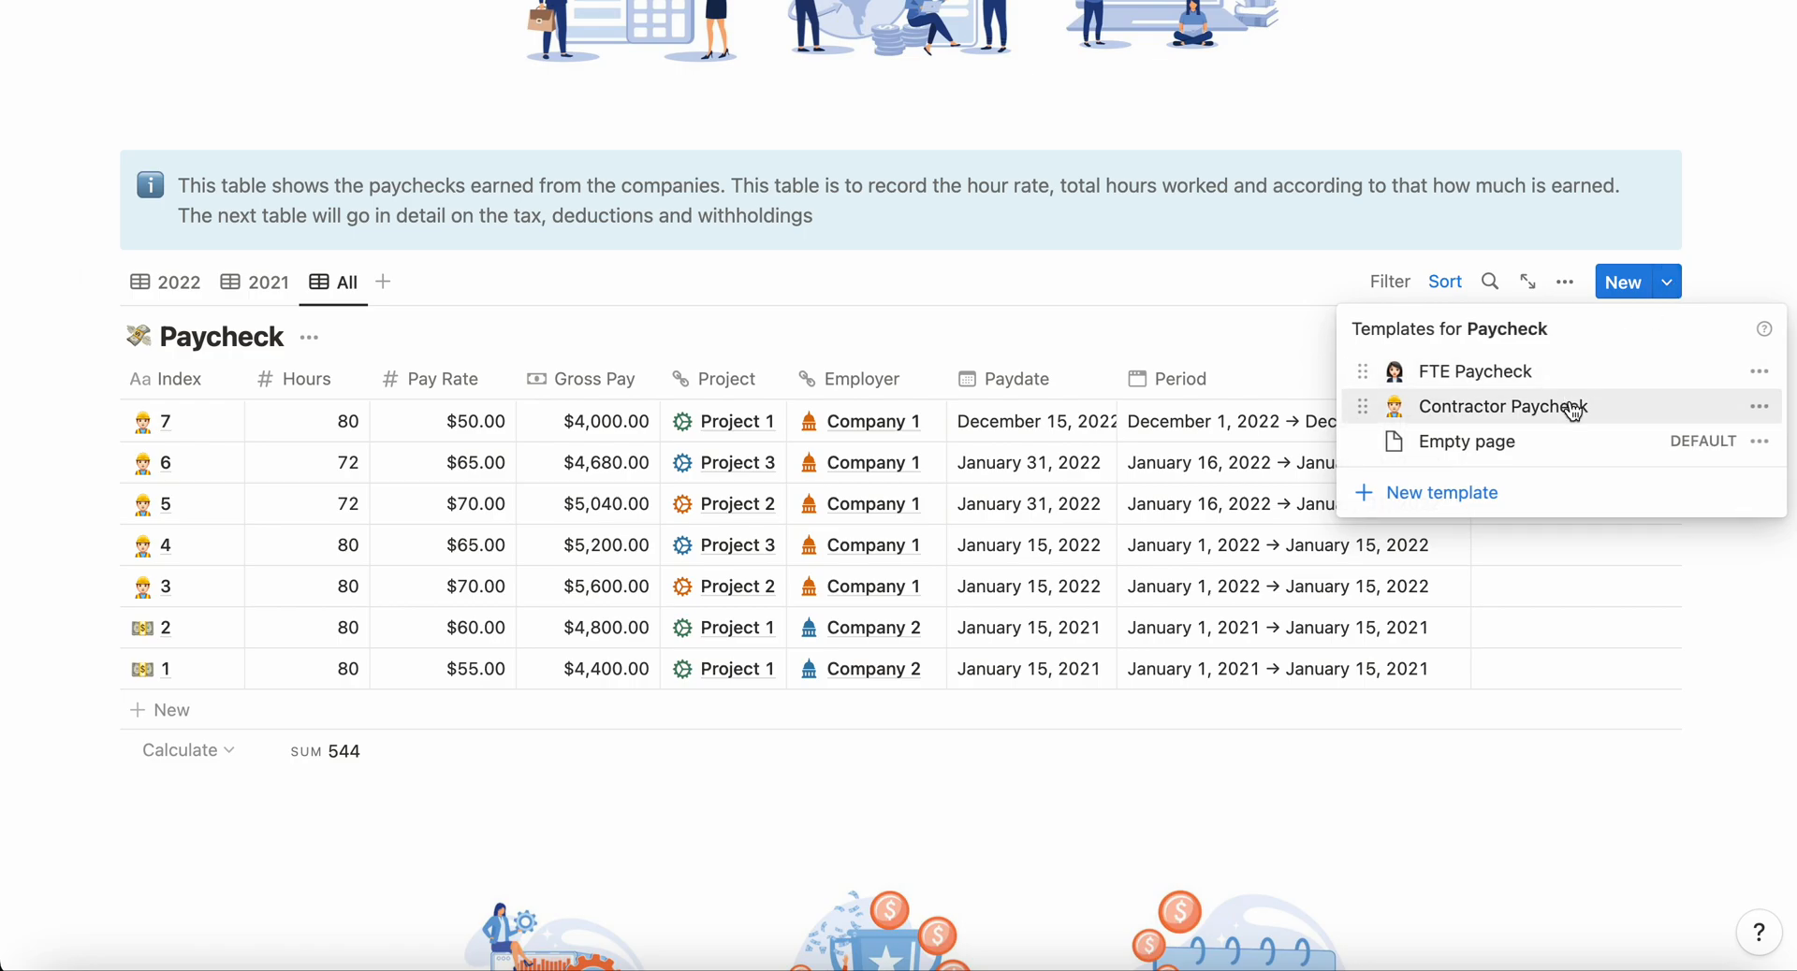
left_click(1572, 408)
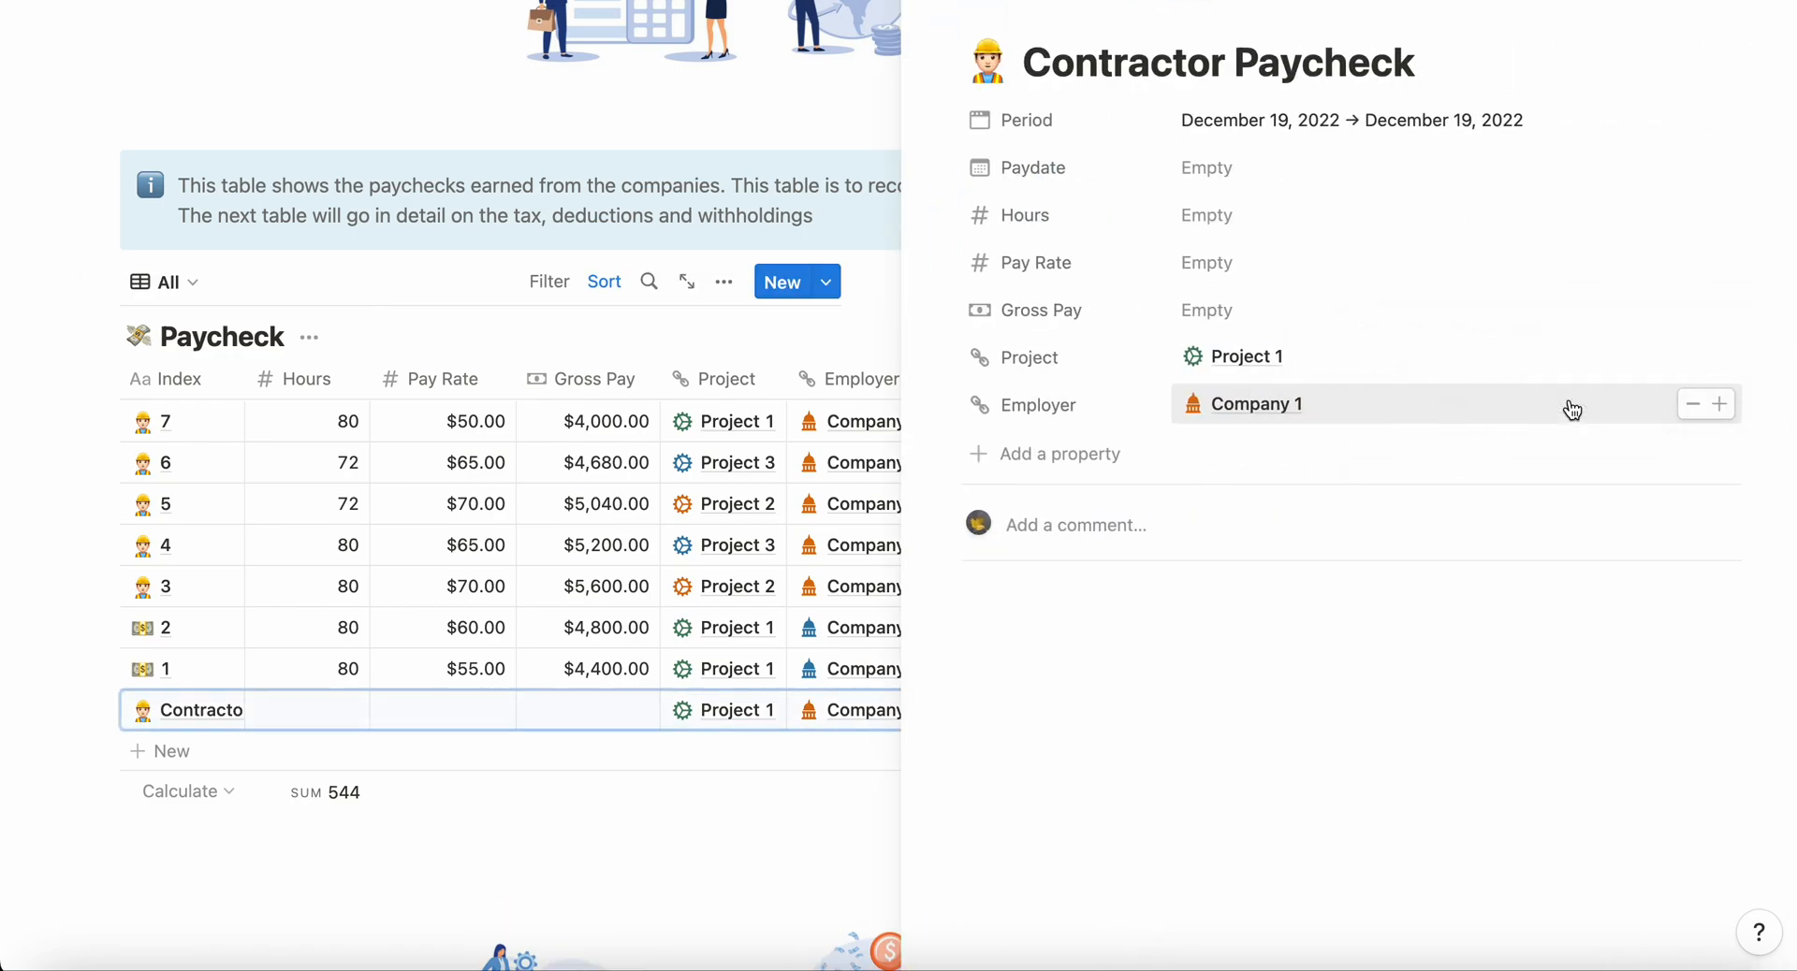
left_click(1328, 358)
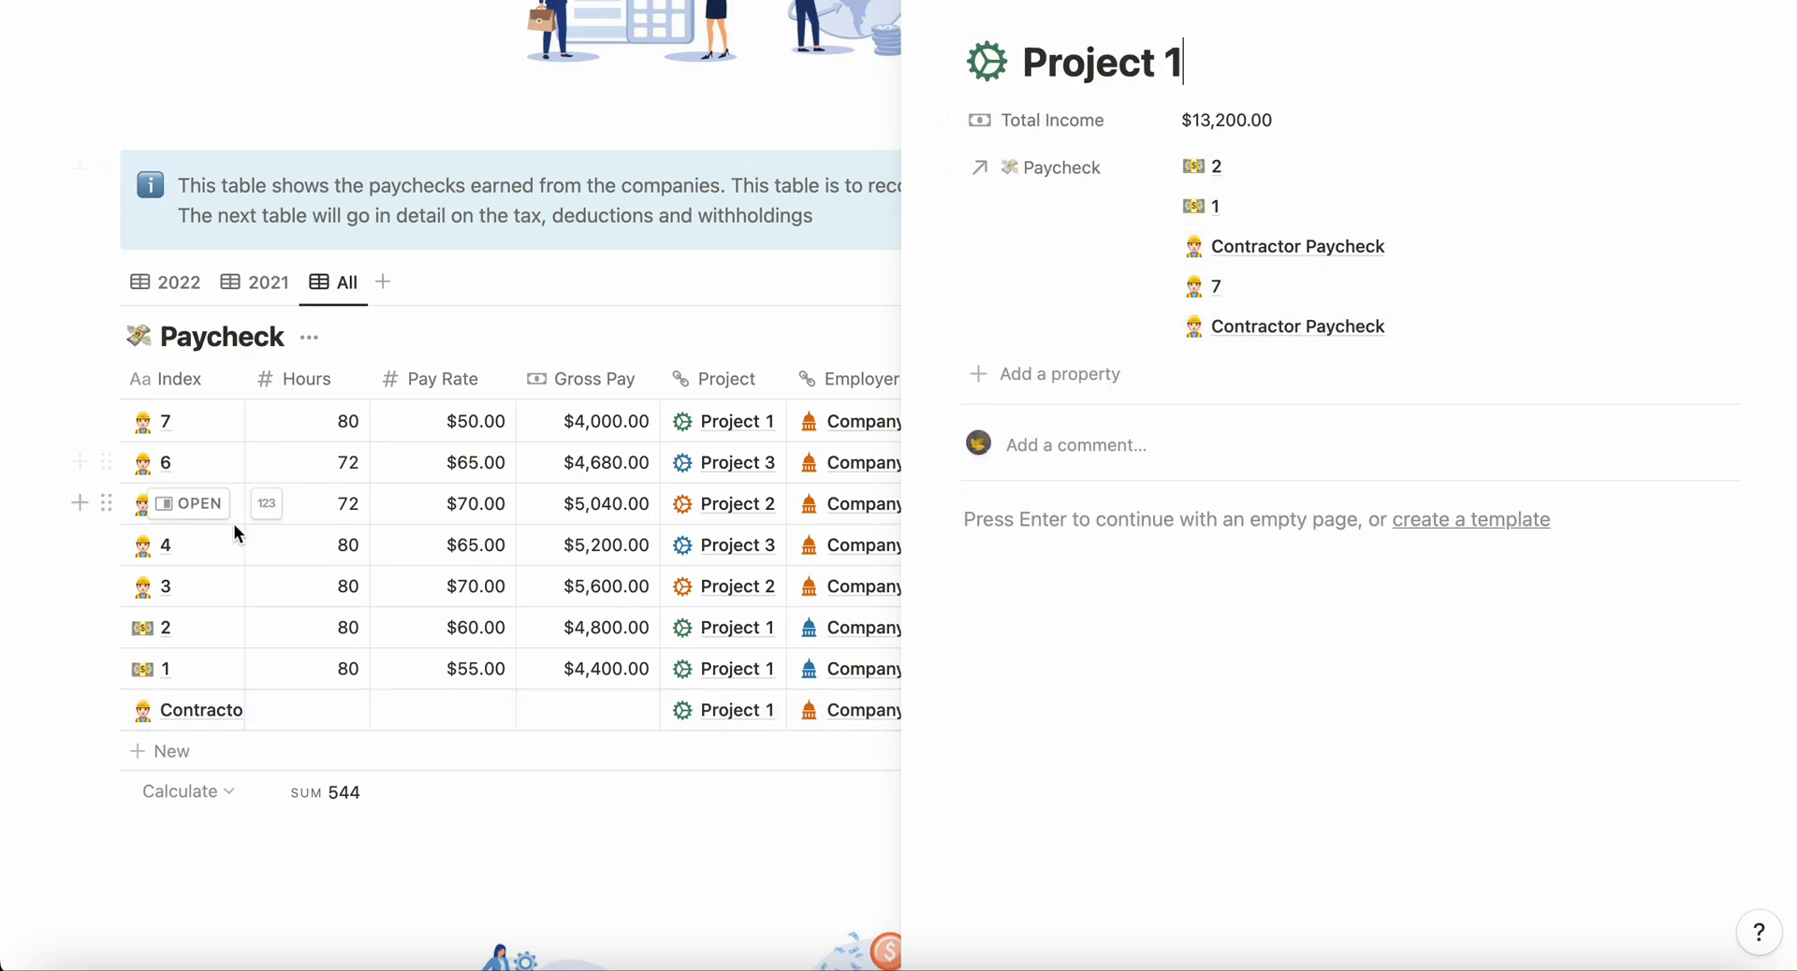
left_click(43, 652)
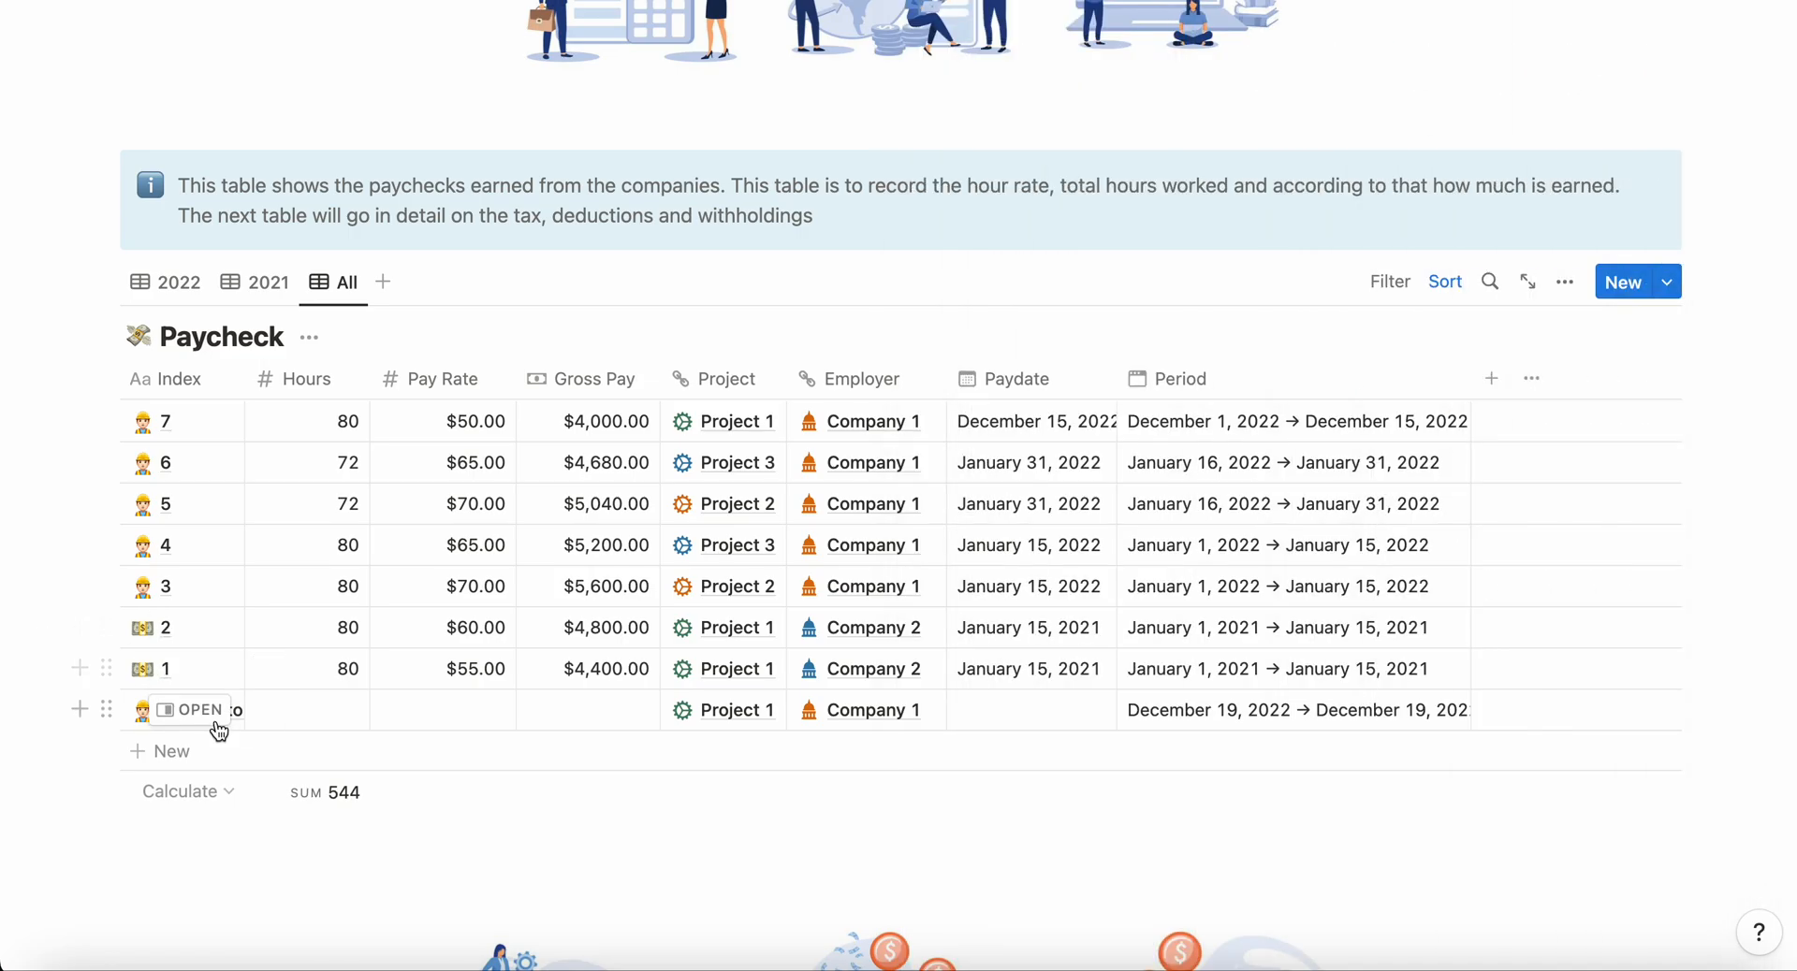
left_click(212, 714)
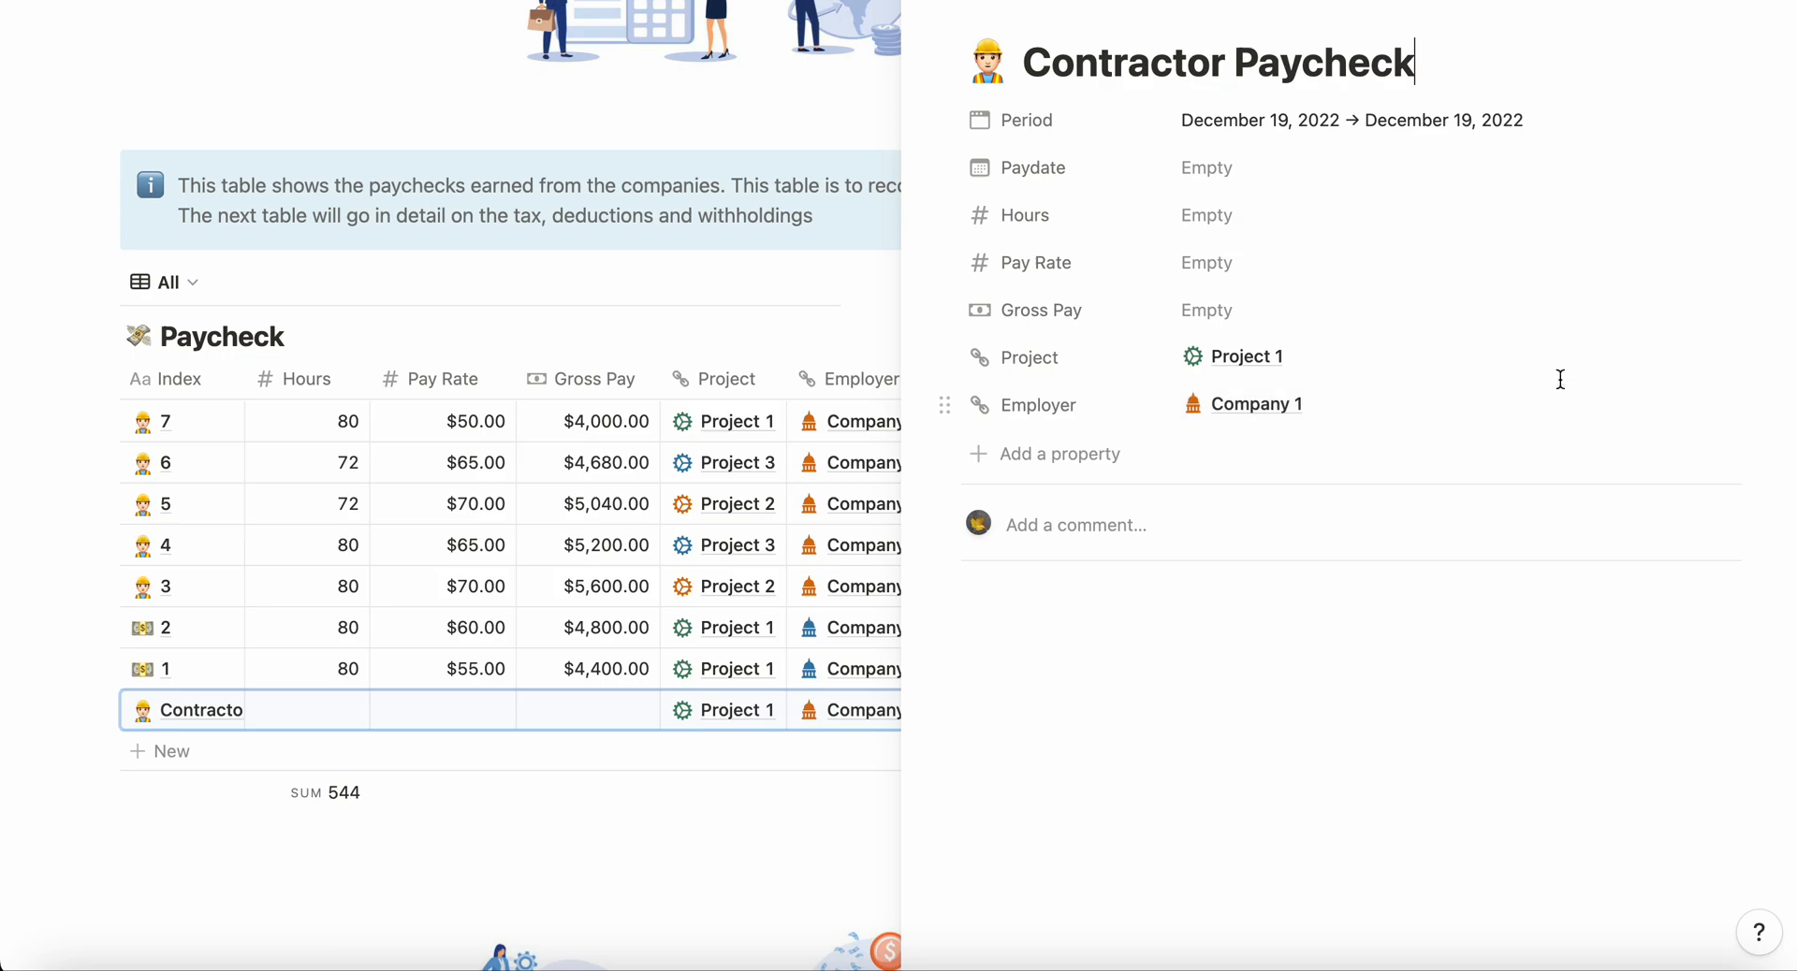
Step: Replace the linked Project 1 with Project 2 in the new paycheck's Project property
left_click(1701, 362)
left_click(1217, 358)
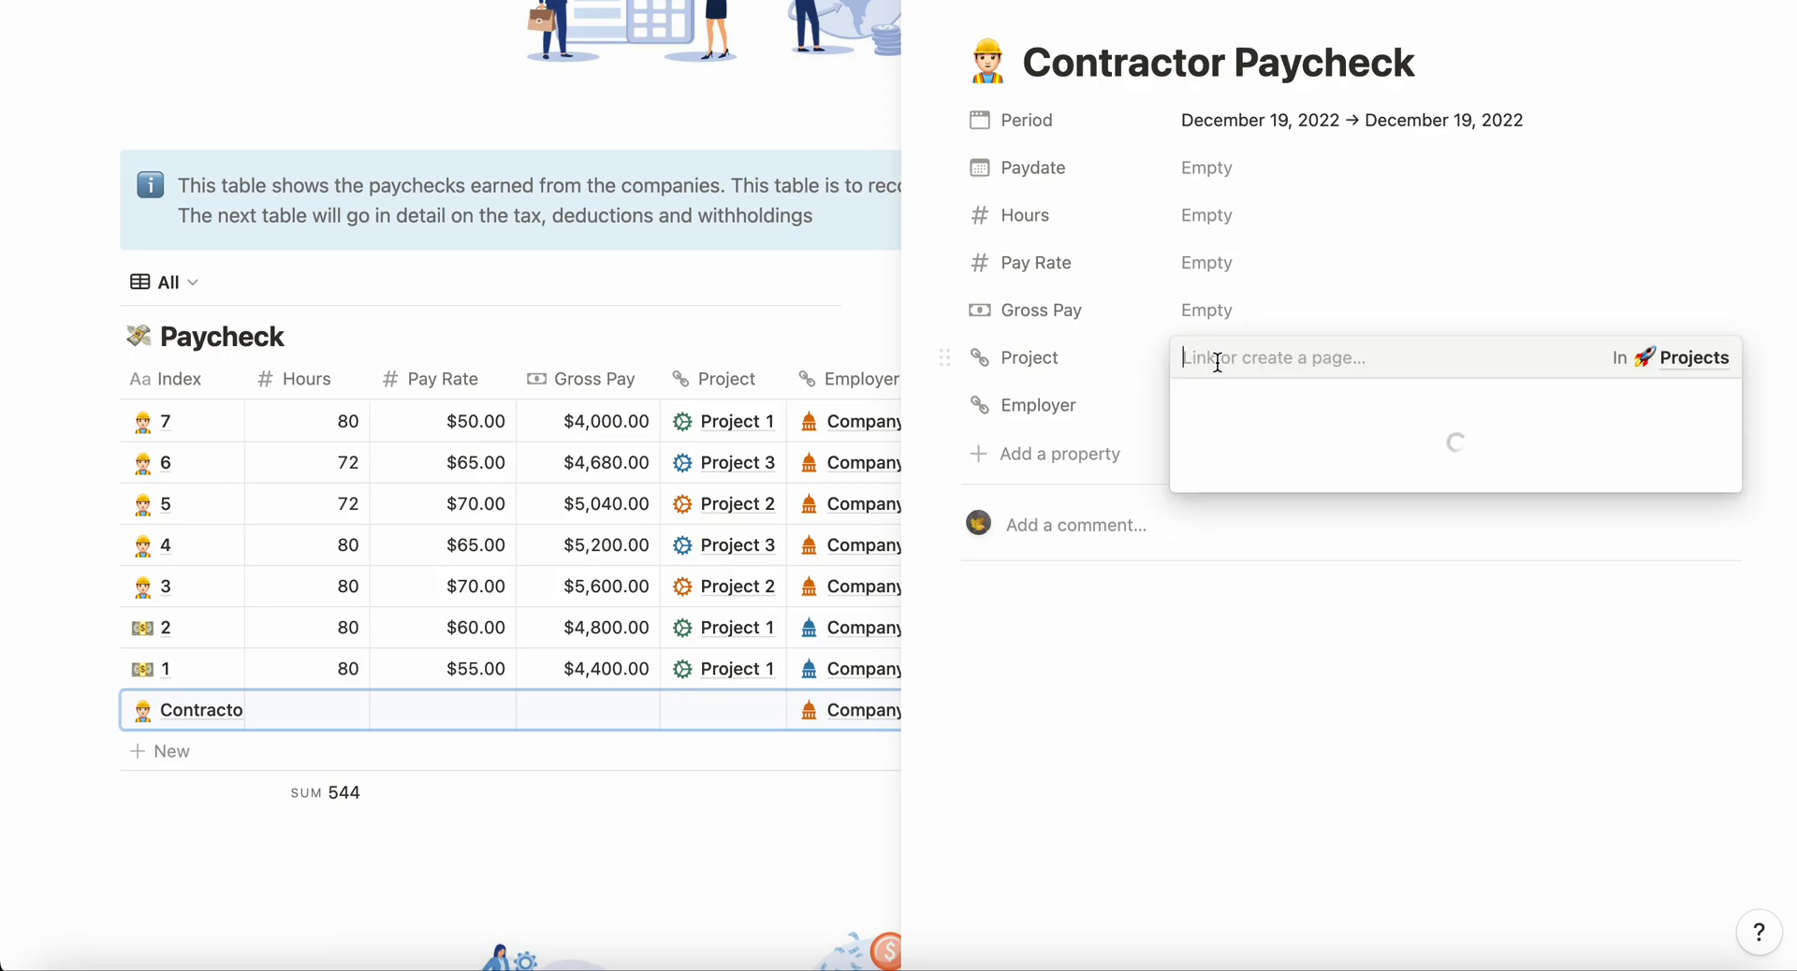
left_click(1259, 522)
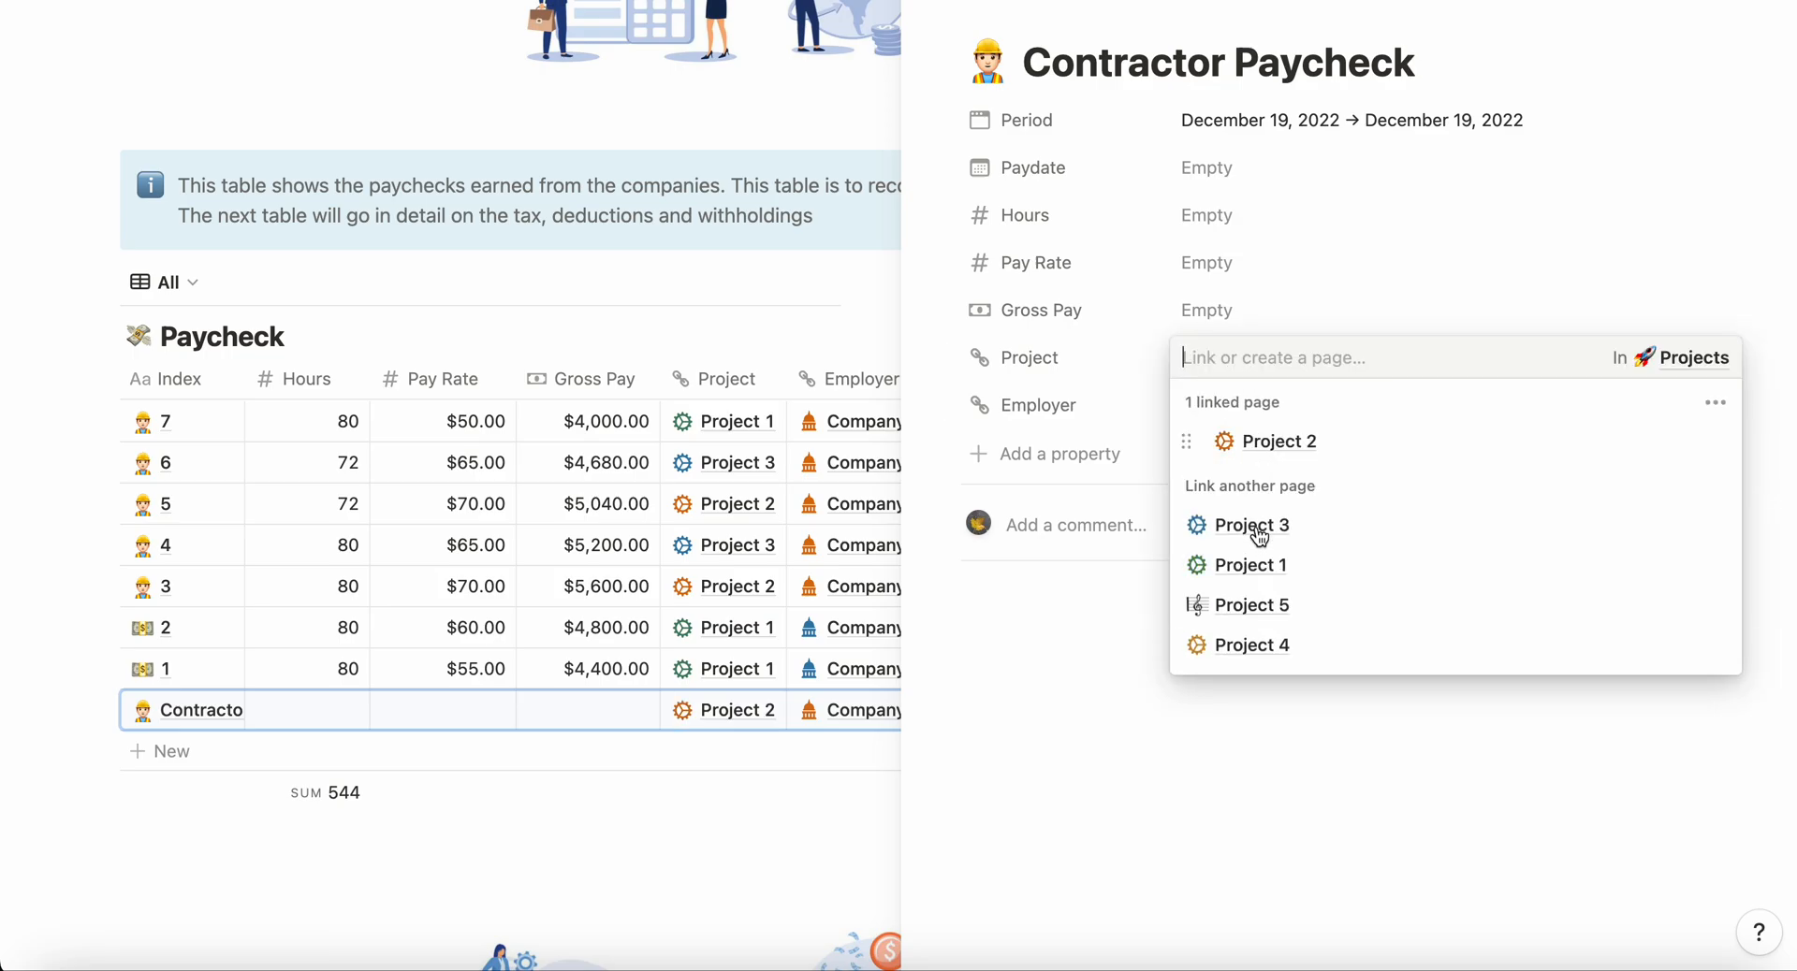
Step: Set the new paycheck's paydate to the range December 1, 2022 through December 15, 2022
left_click(1209, 173)
left_click(1209, 172)
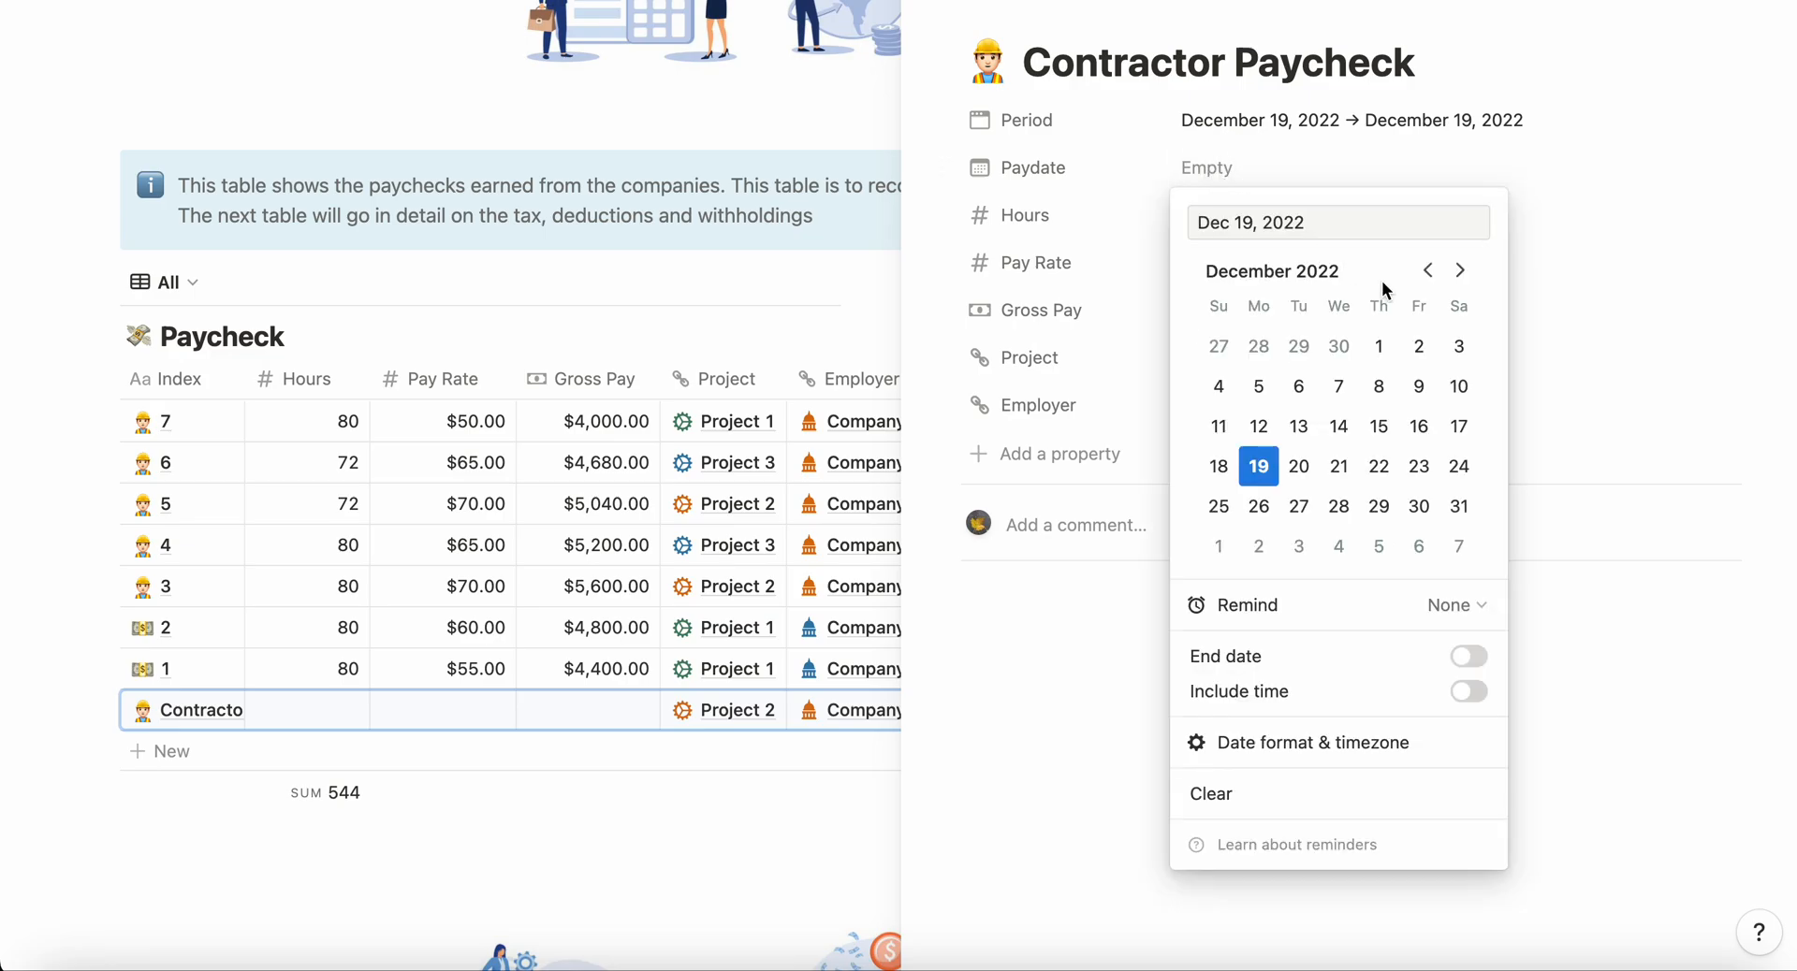
left_click(1379, 349)
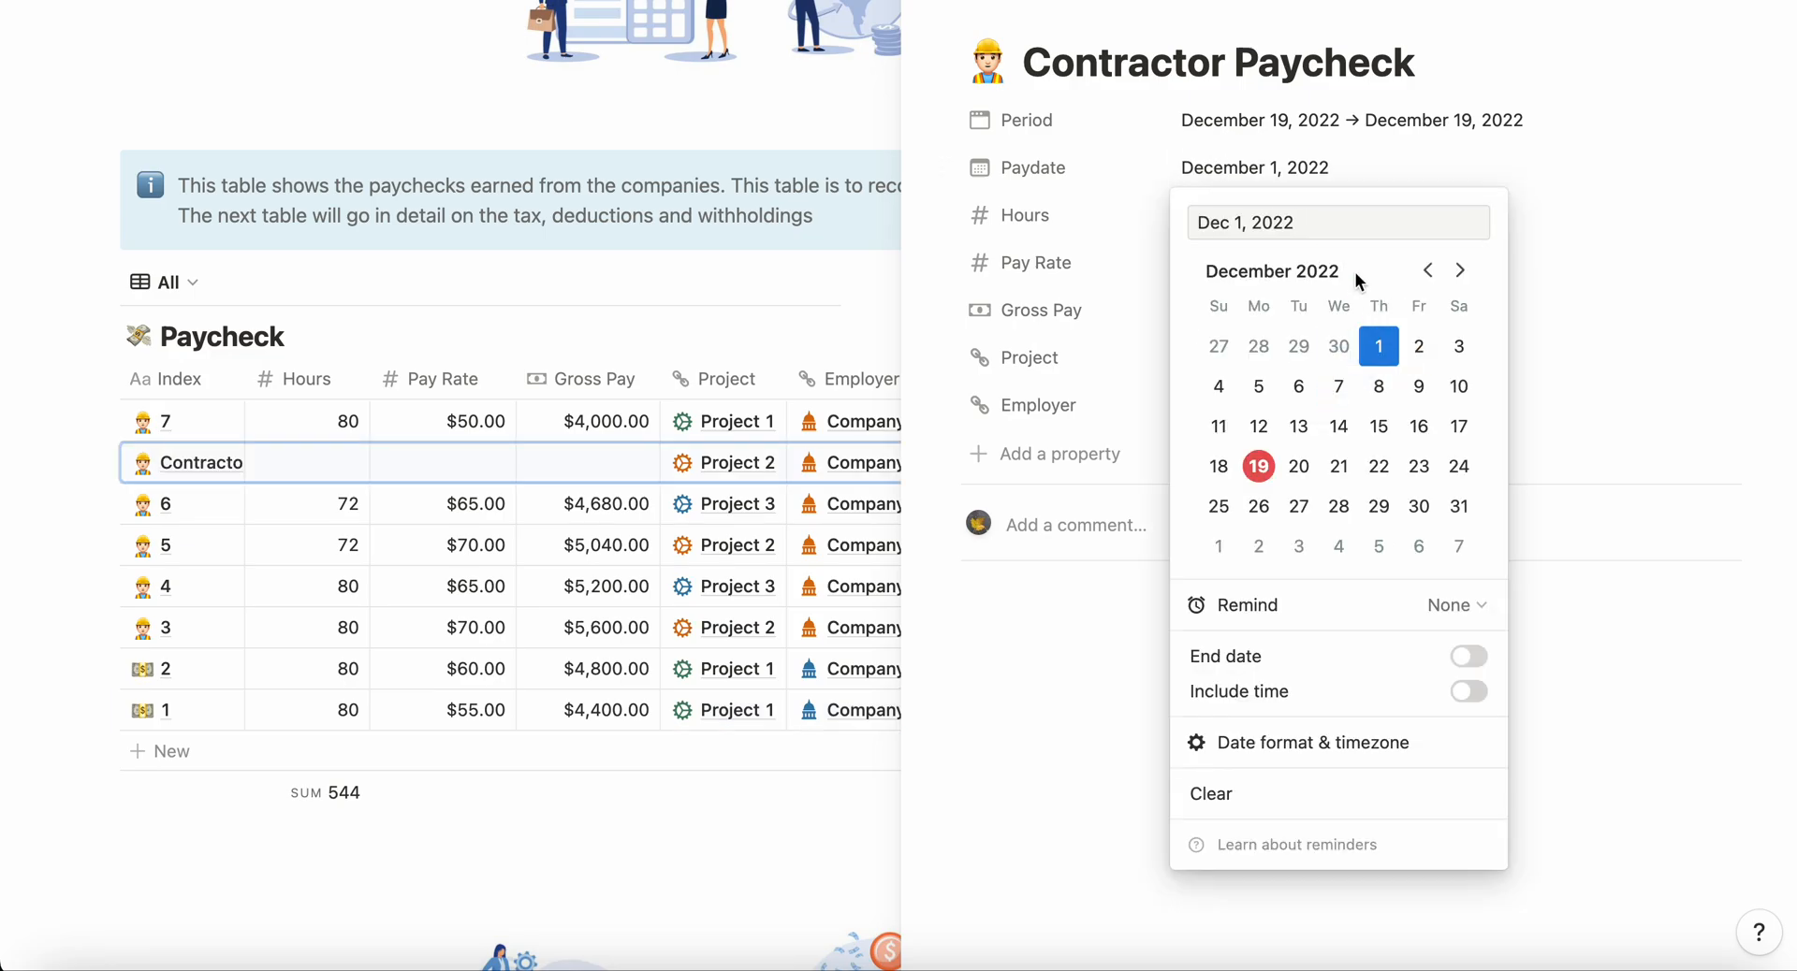
left_click(1468, 656)
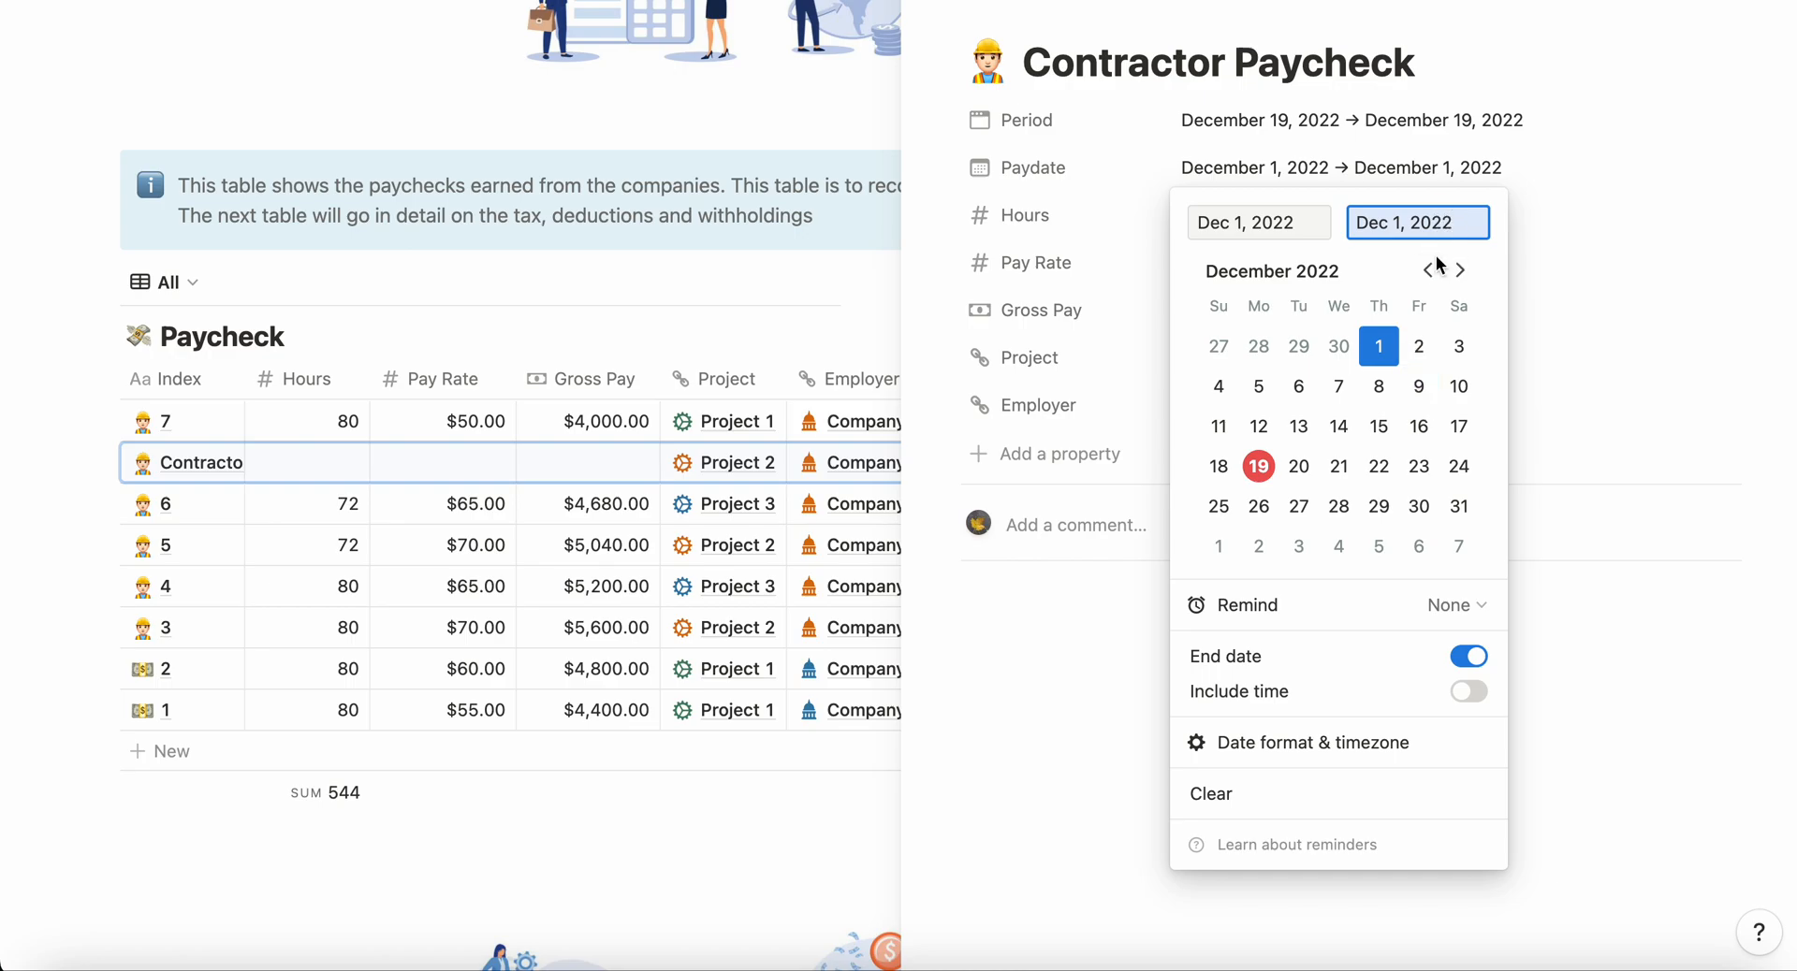
left_click(1377, 430)
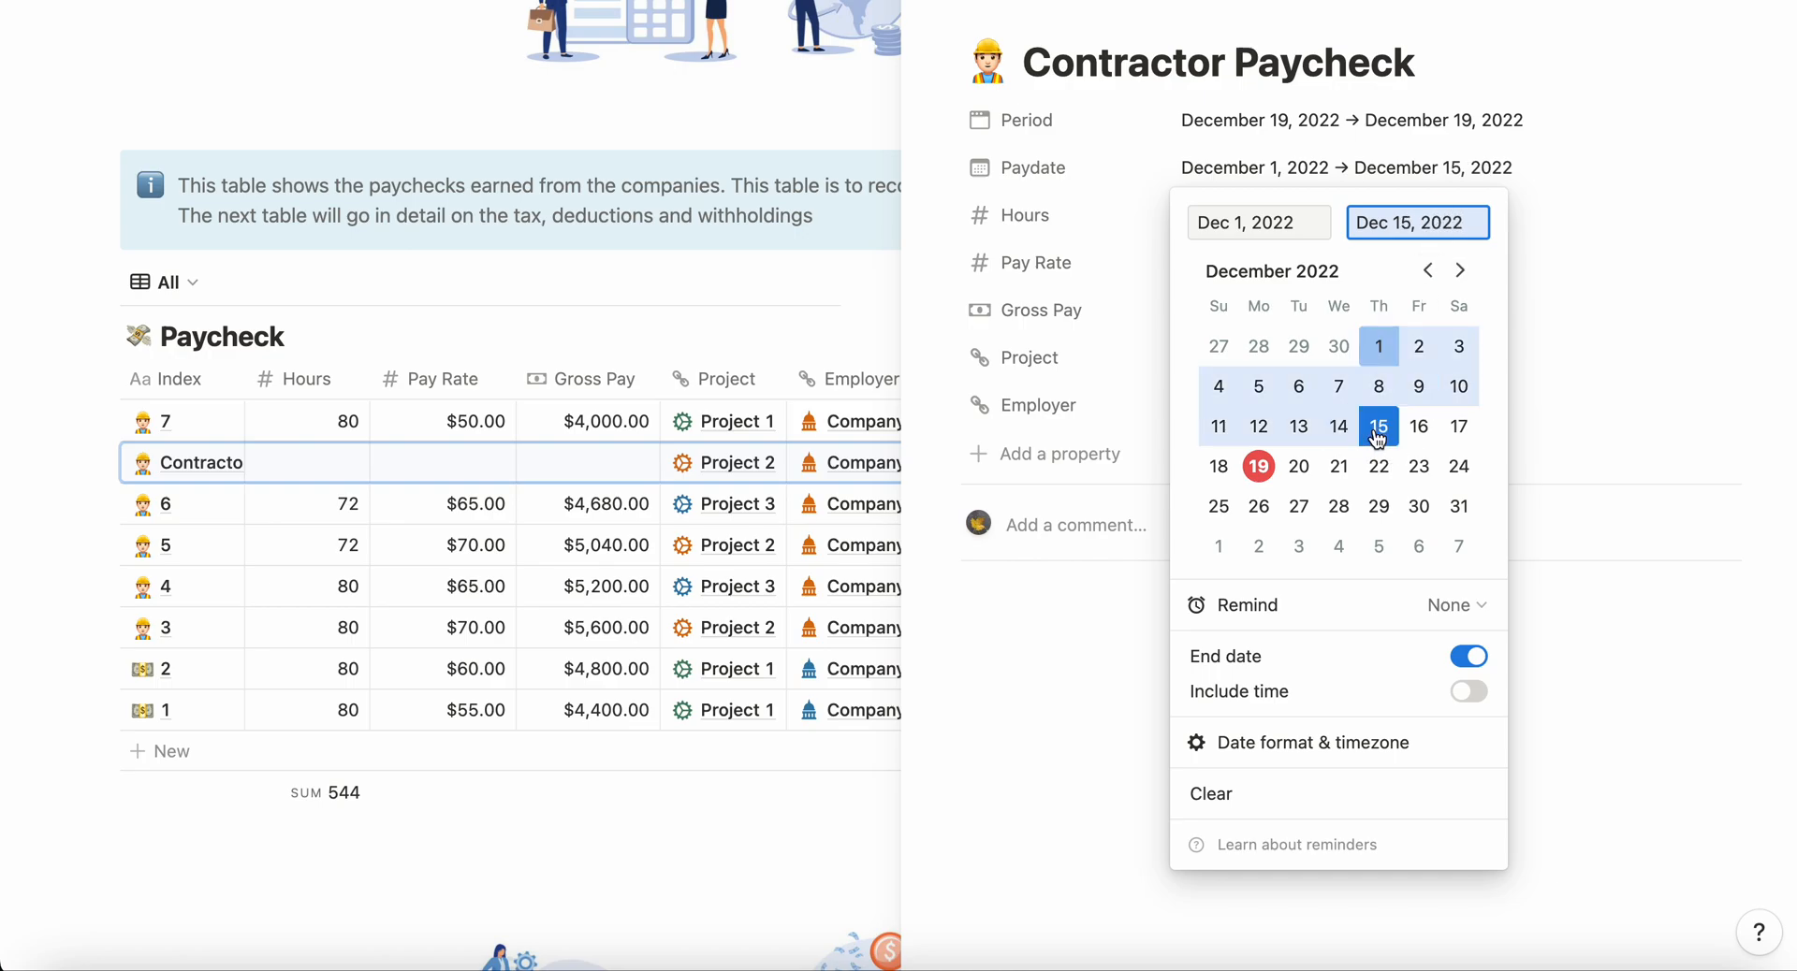
left_click(1593, 202)
Step: Enter a pay rate of 20 and 50 hours for the Project 2 contractor paycheck
left_click(1259, 263)
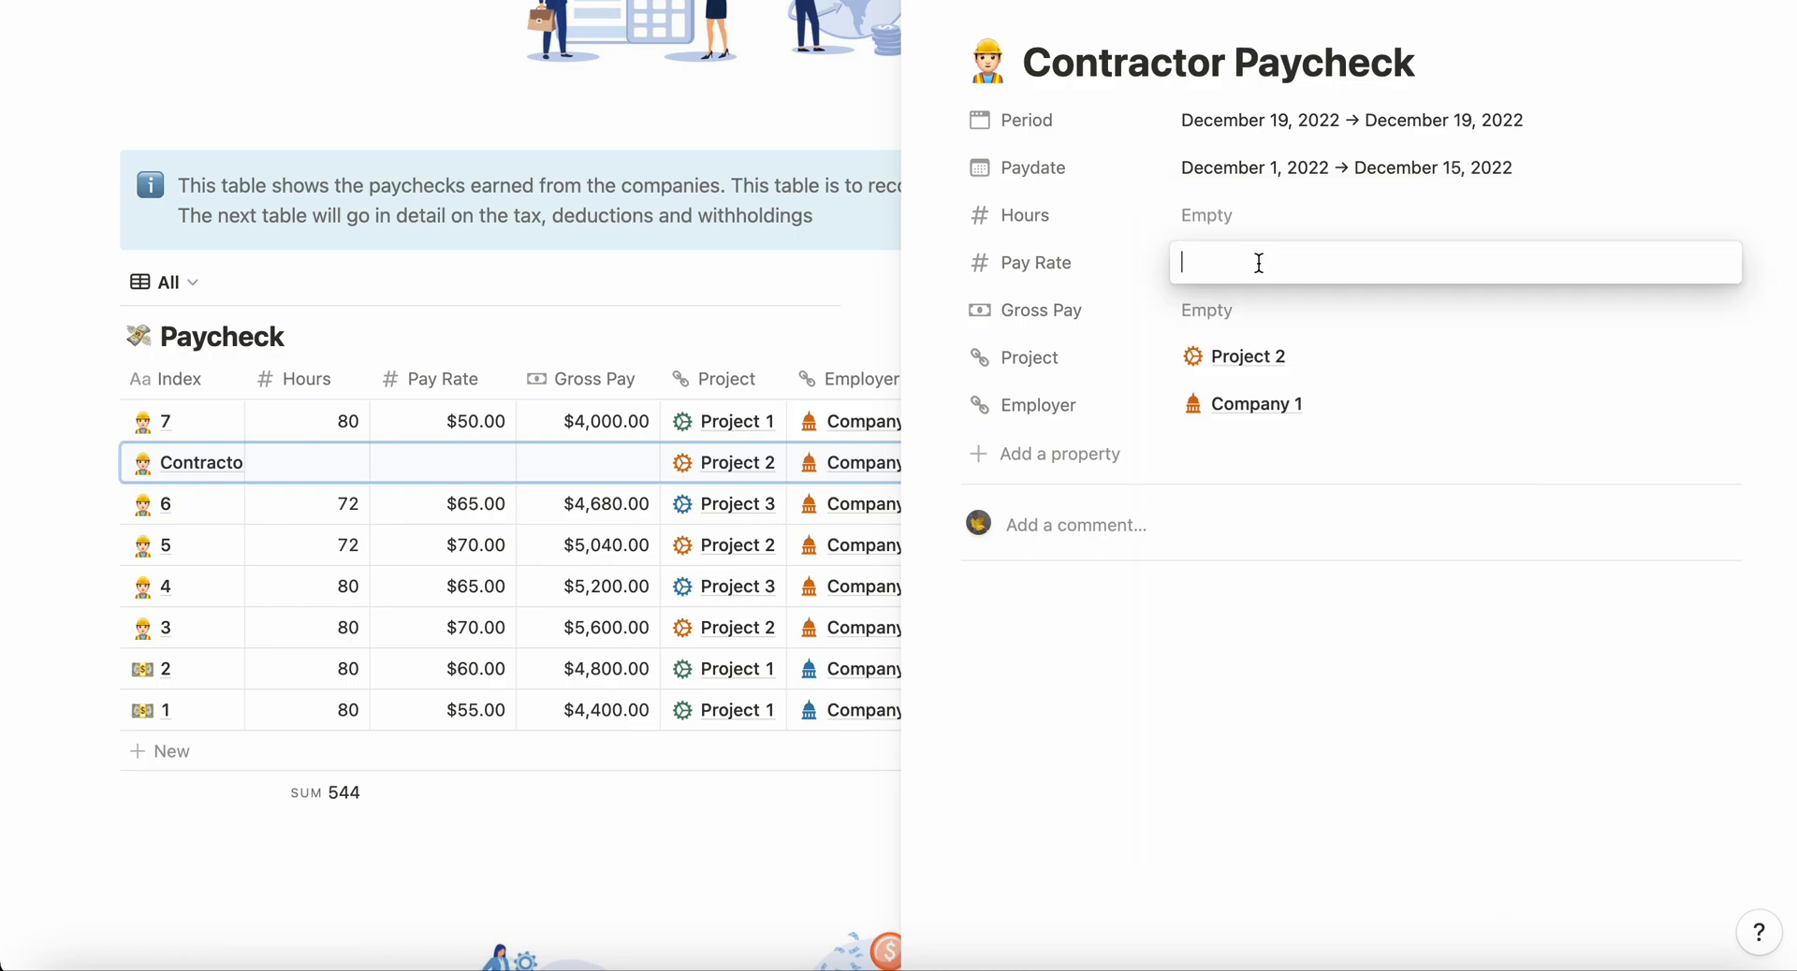
type("20")
left_click(1257, 215)
type("50")
left_click(1561, 318)
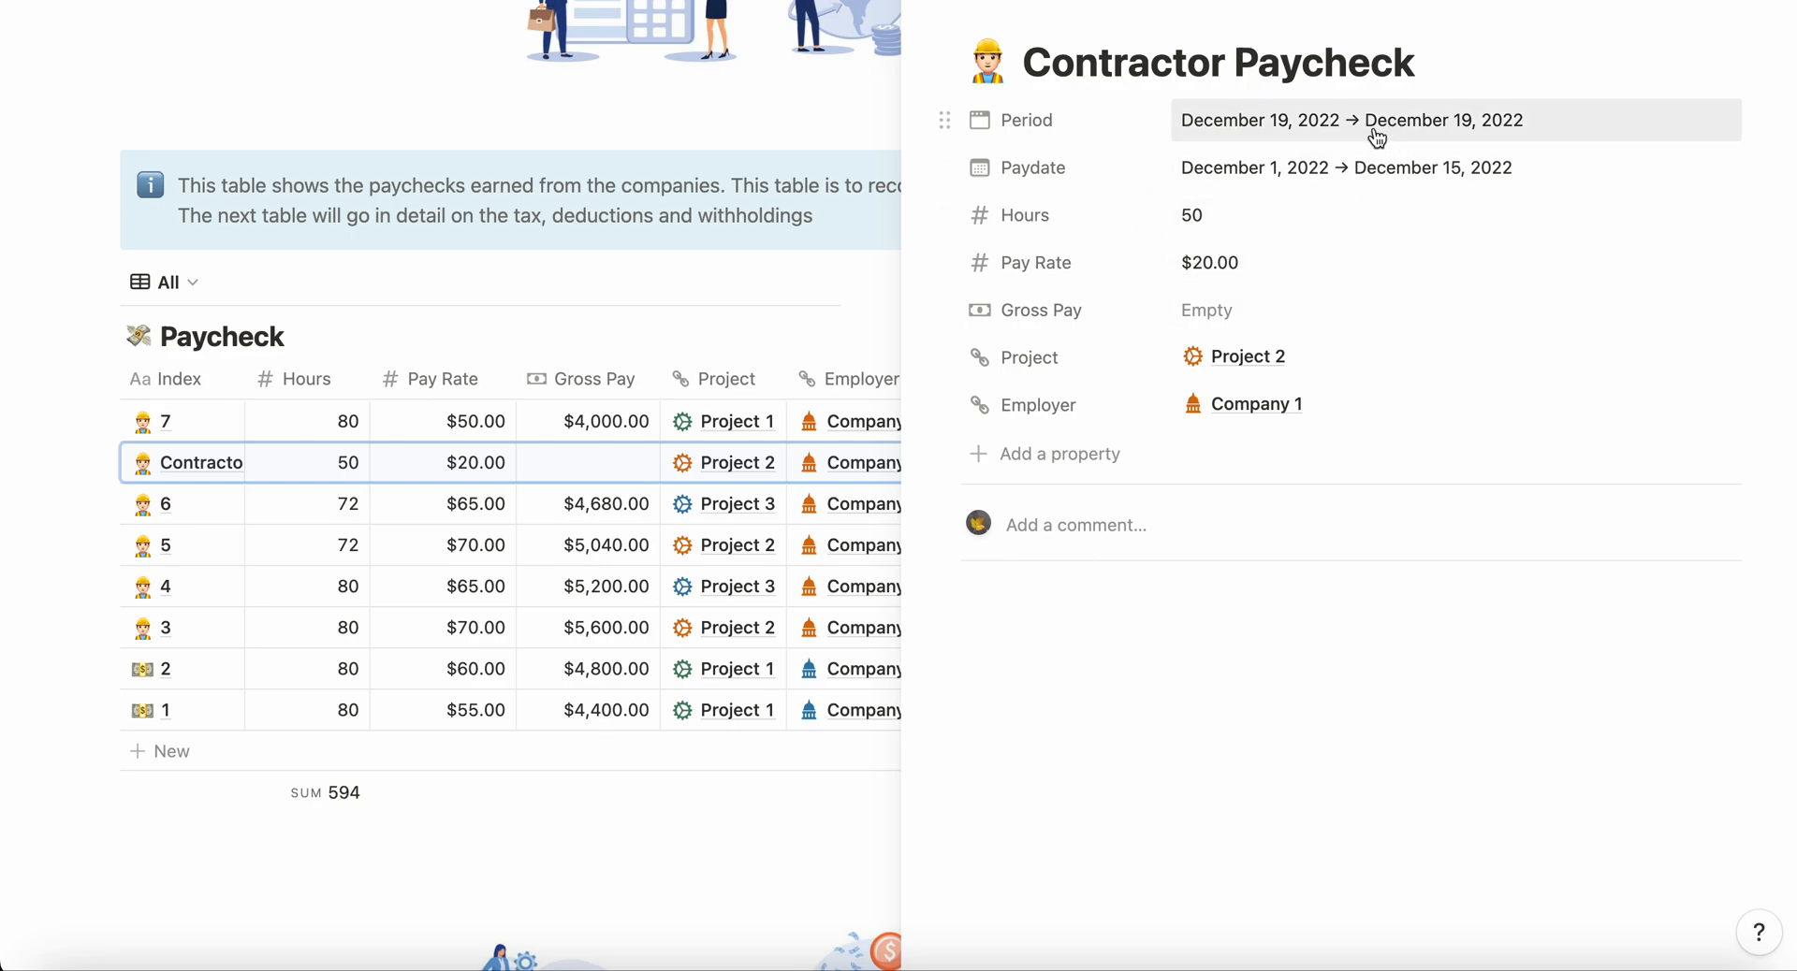
Step: Remove the end date from the paydate and set it to the single date December 15, 2022
left_click(1348, 174)
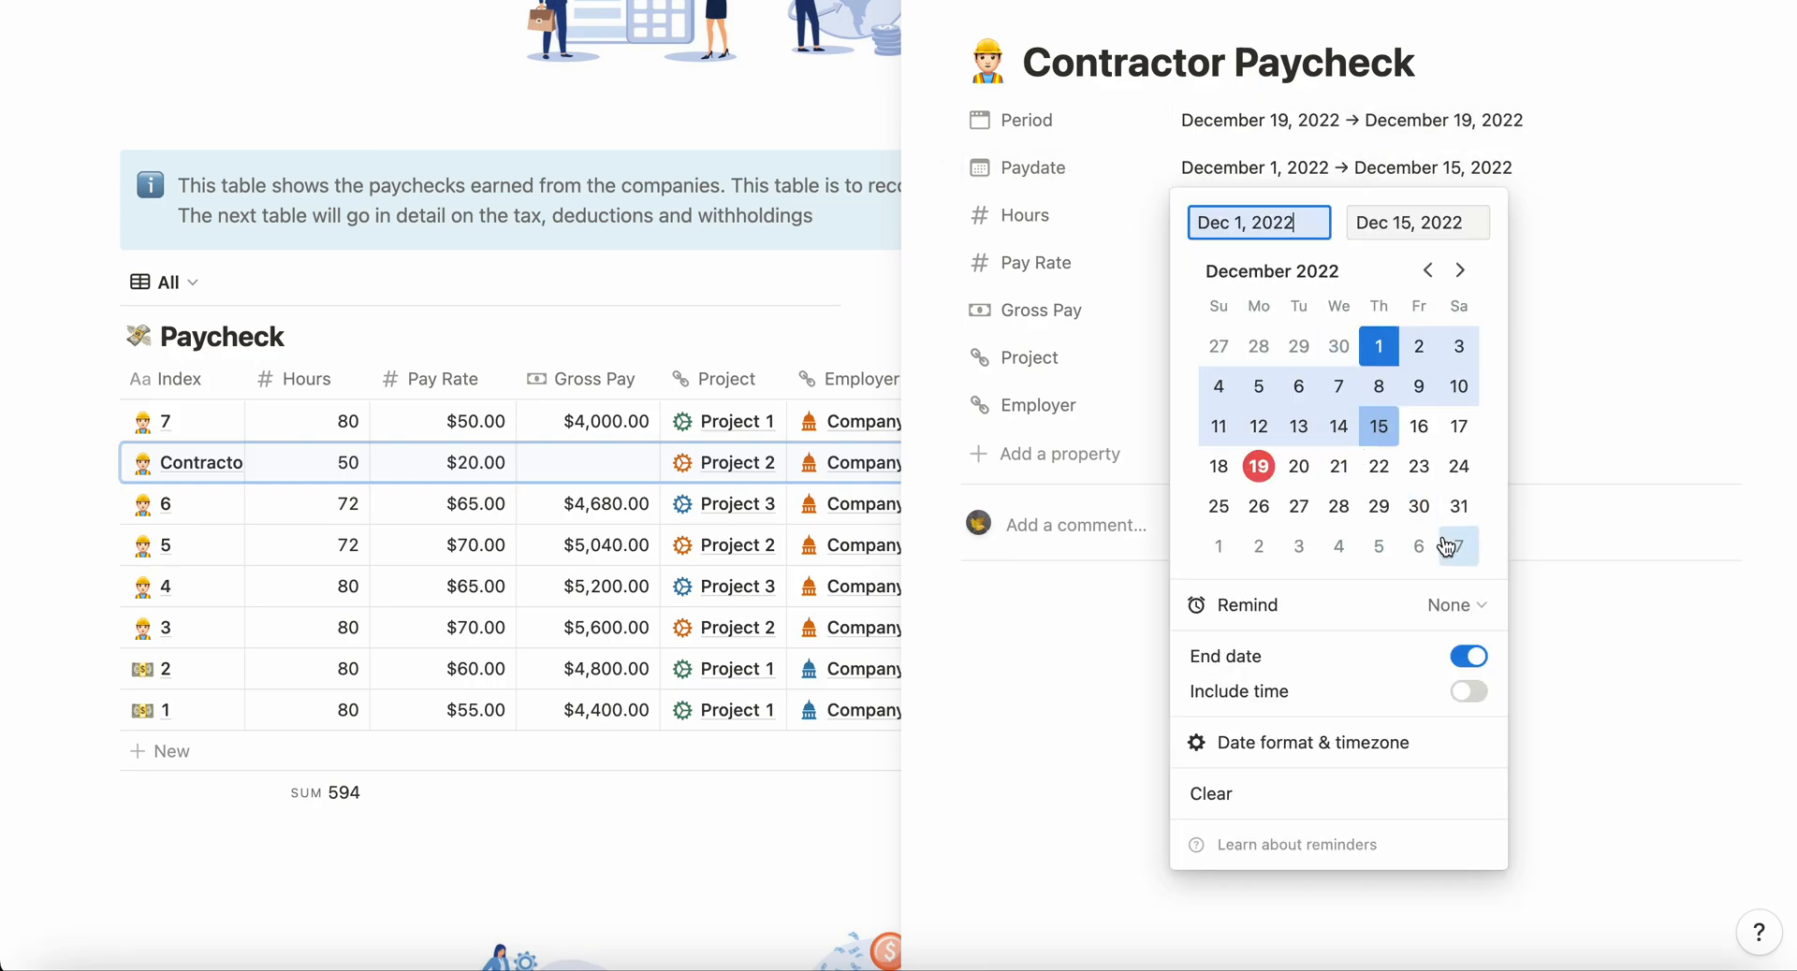
left_click(1468, 656)
left_click(1370, 426)
left_click(1616, 168)
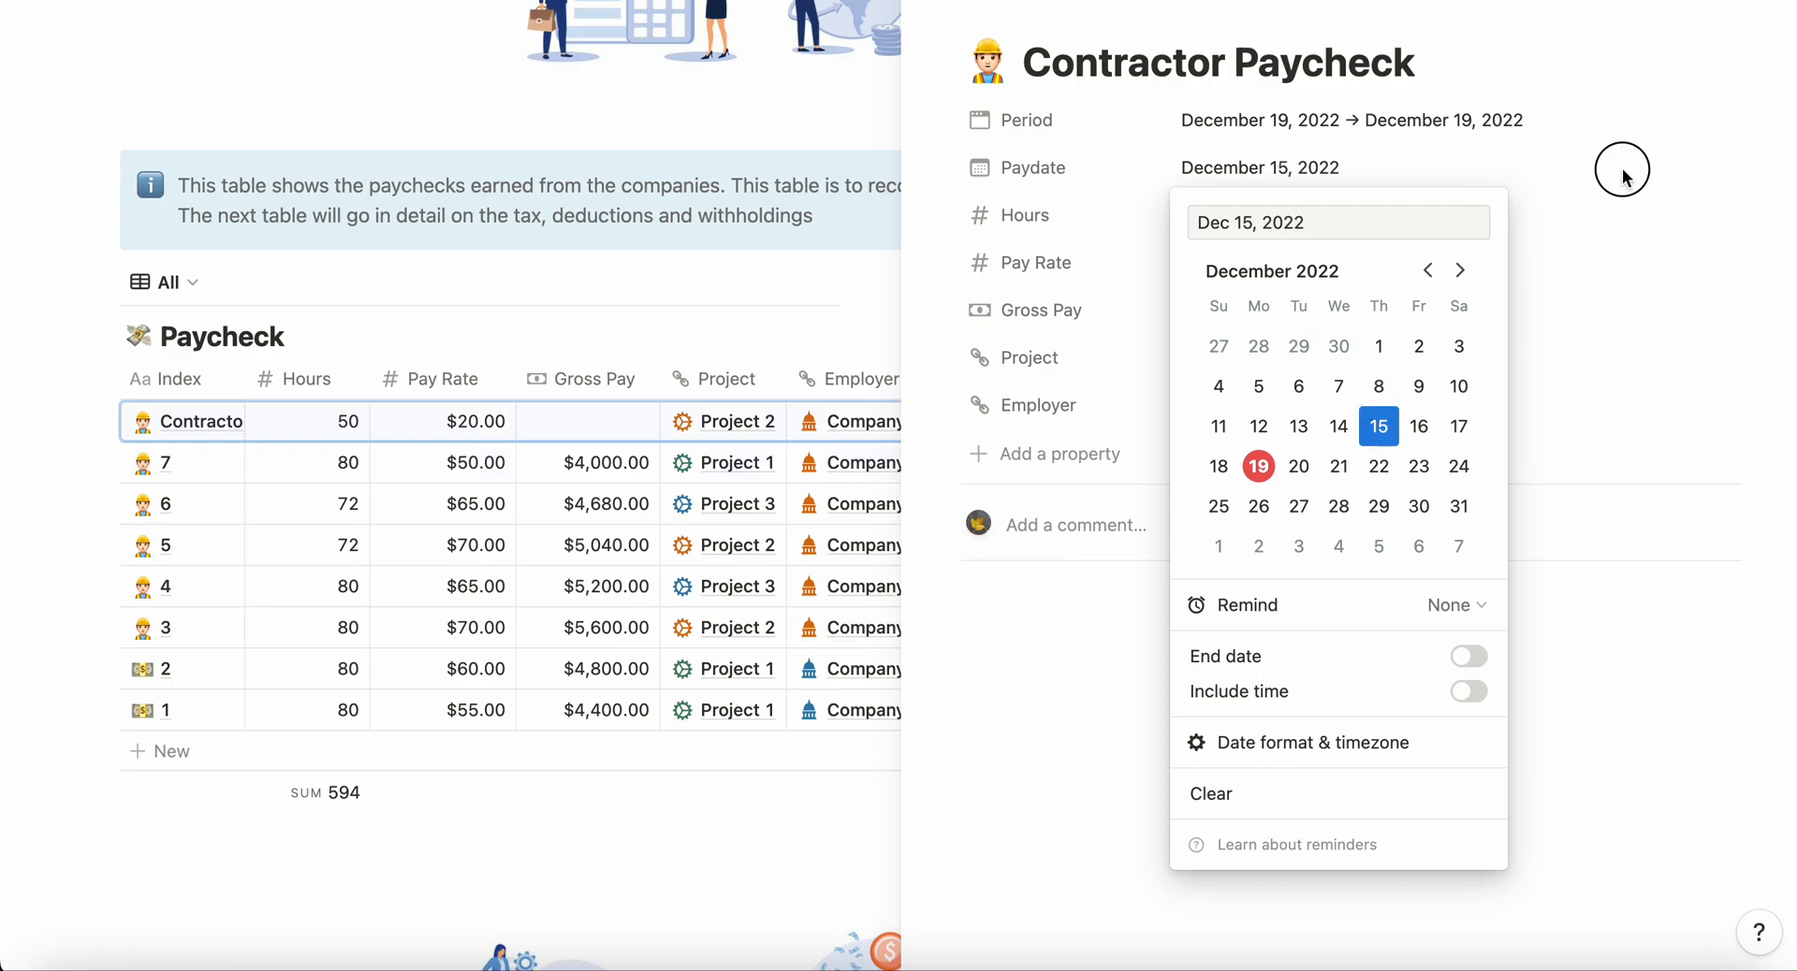
Step: Set the Project 2 paycheck's period to December 1, 2022 through December 15, 2022
left_click(1408, 119)
left_click(1379, 297)
left_click(1427, 175)
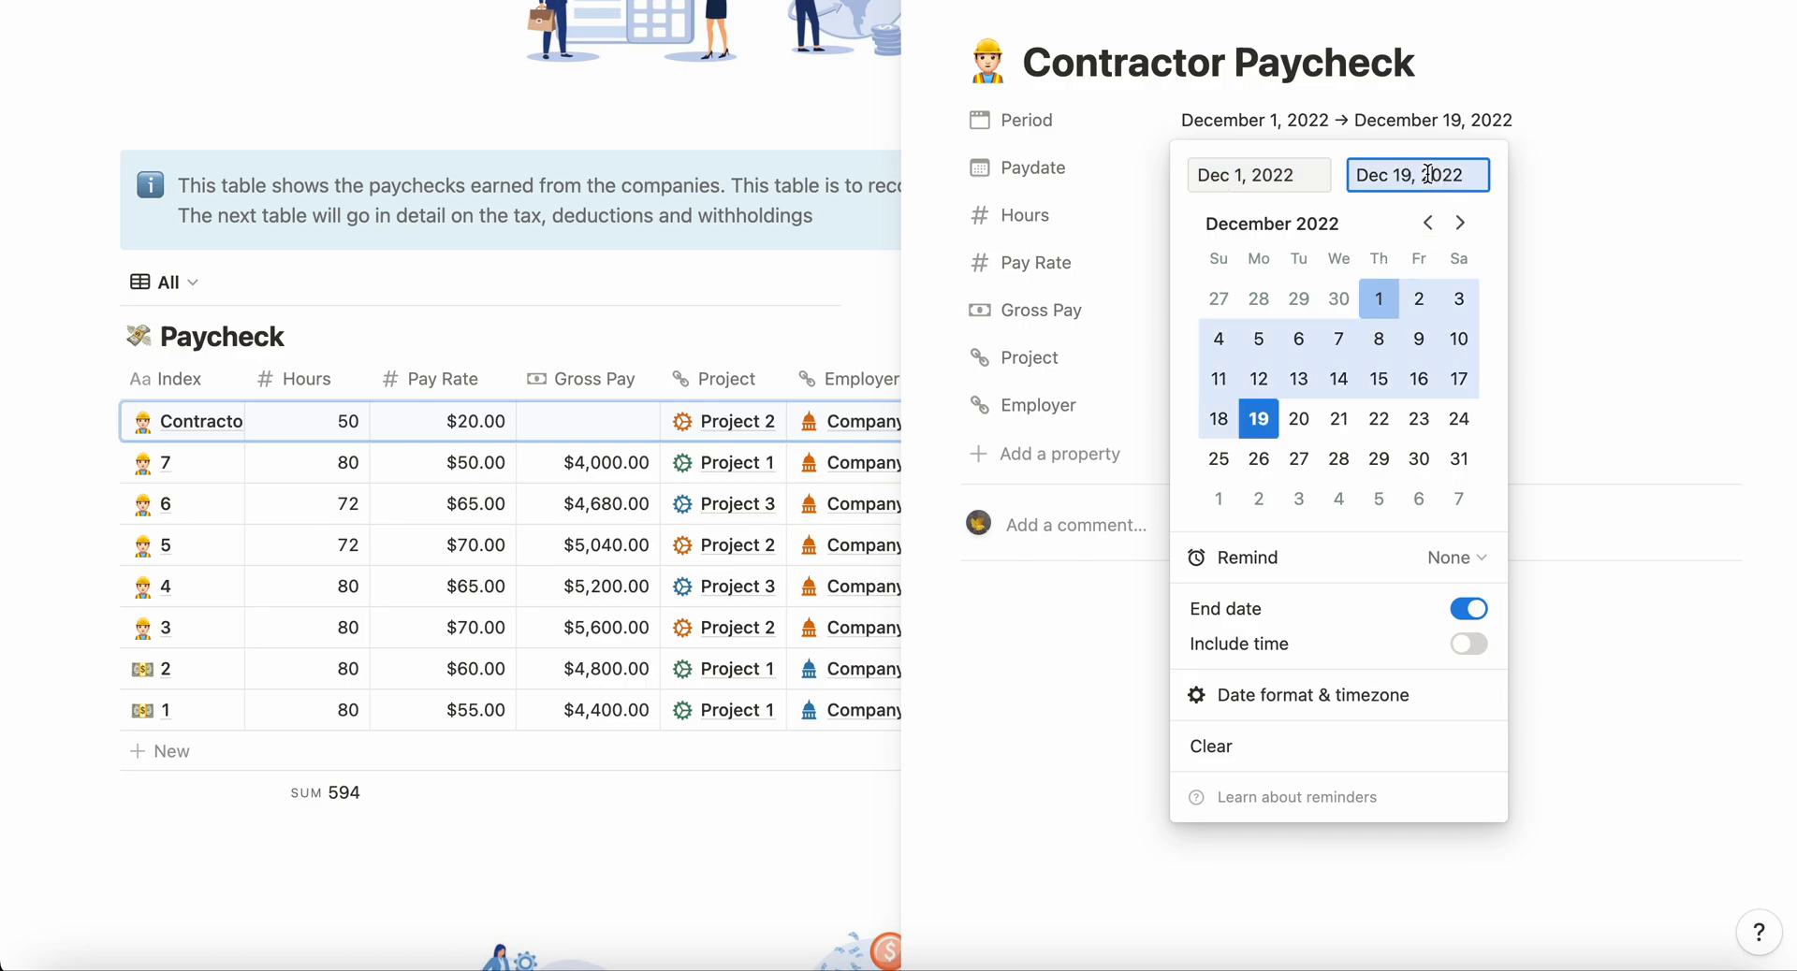
left_click(1391, 377)
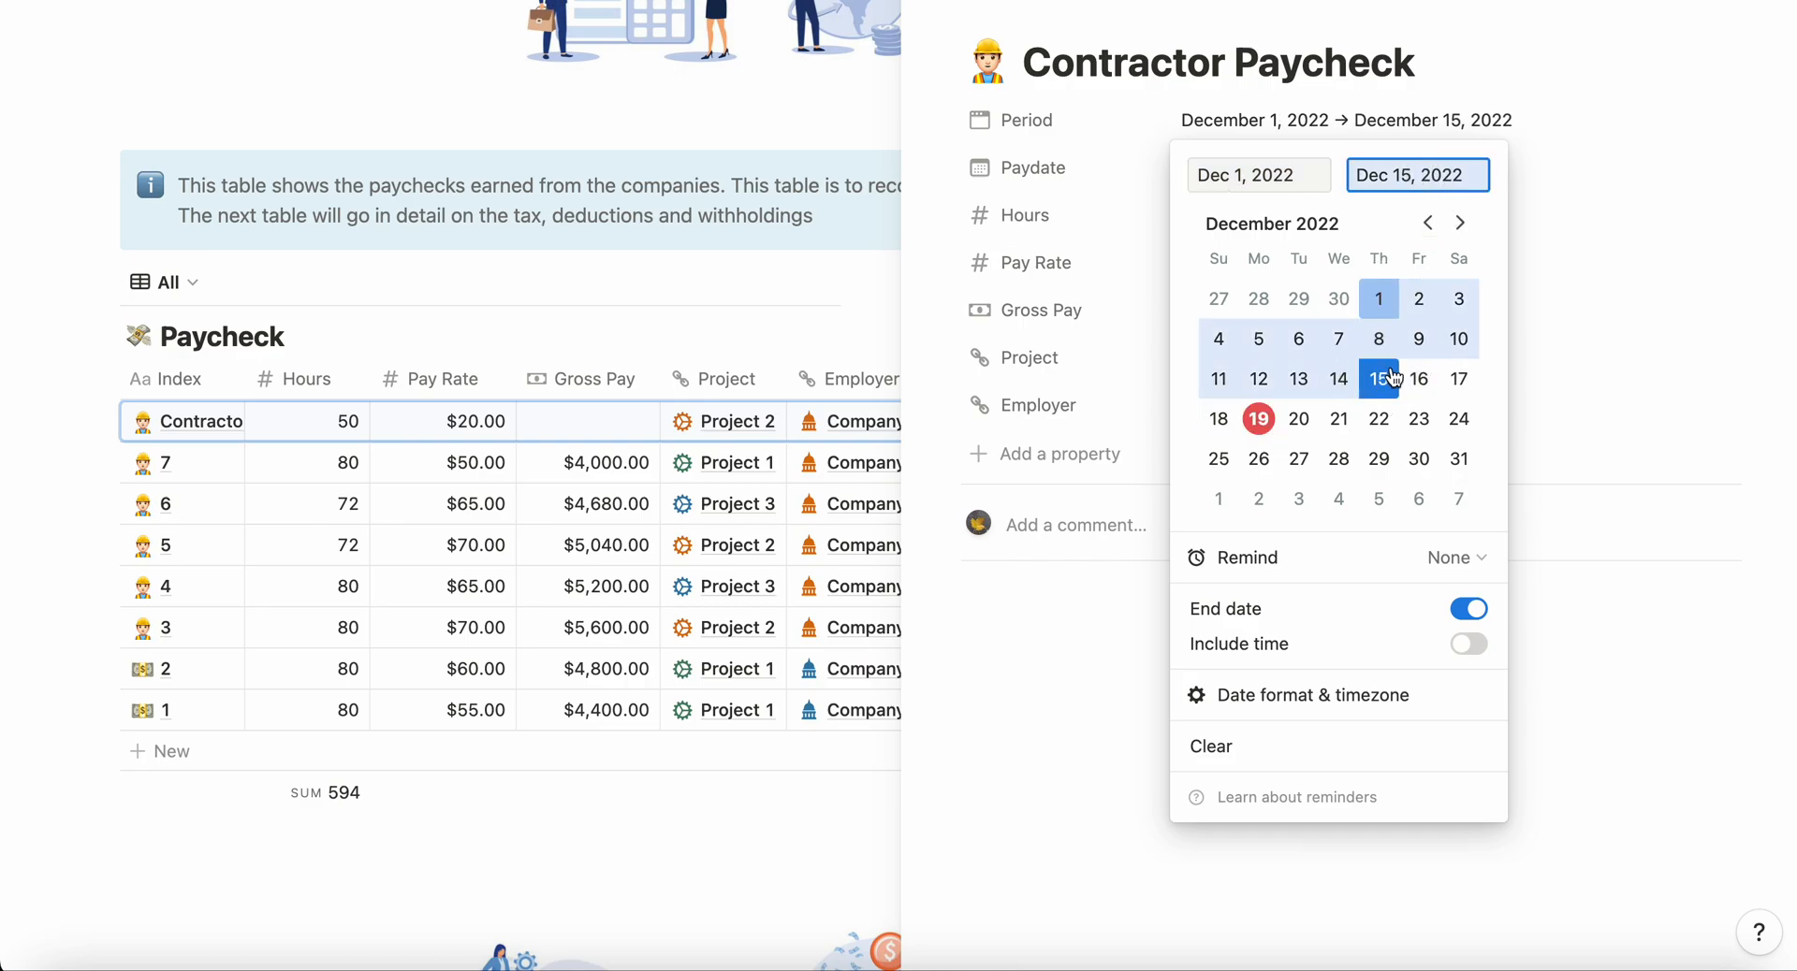
left_click(1587, 338)
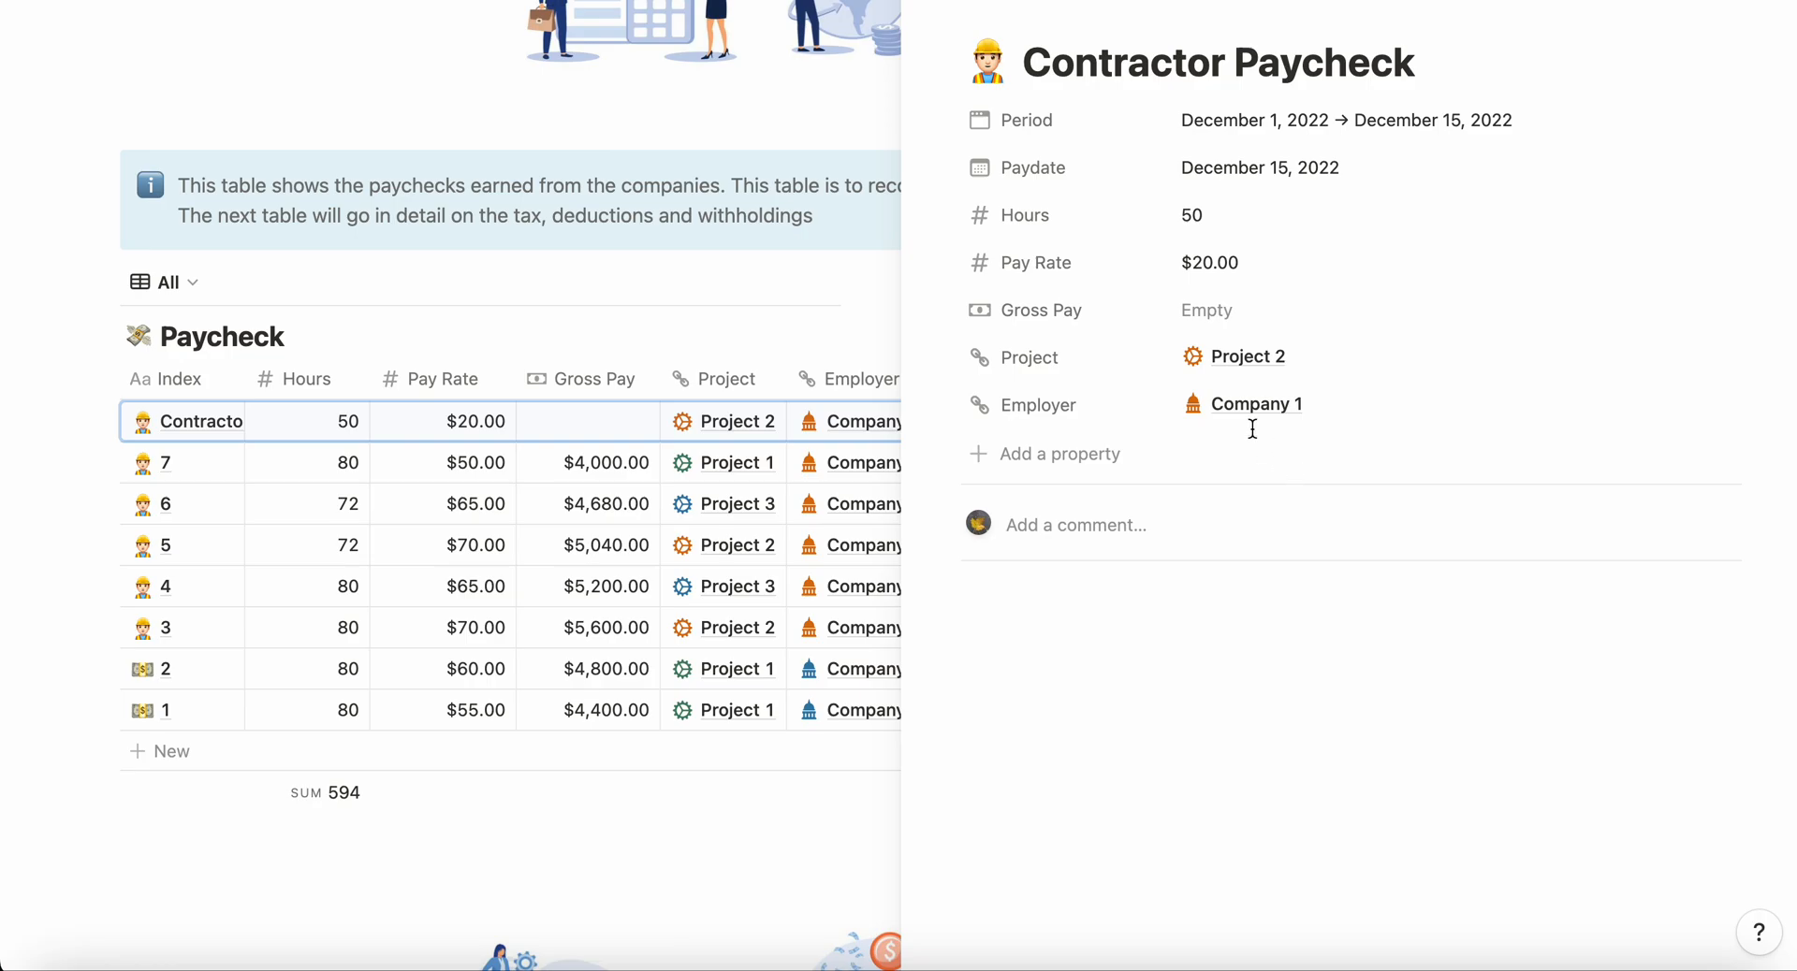
Step: Set the Project 2 paycheck's gross pay to 1000 and close its page
left_click(1226, 309)
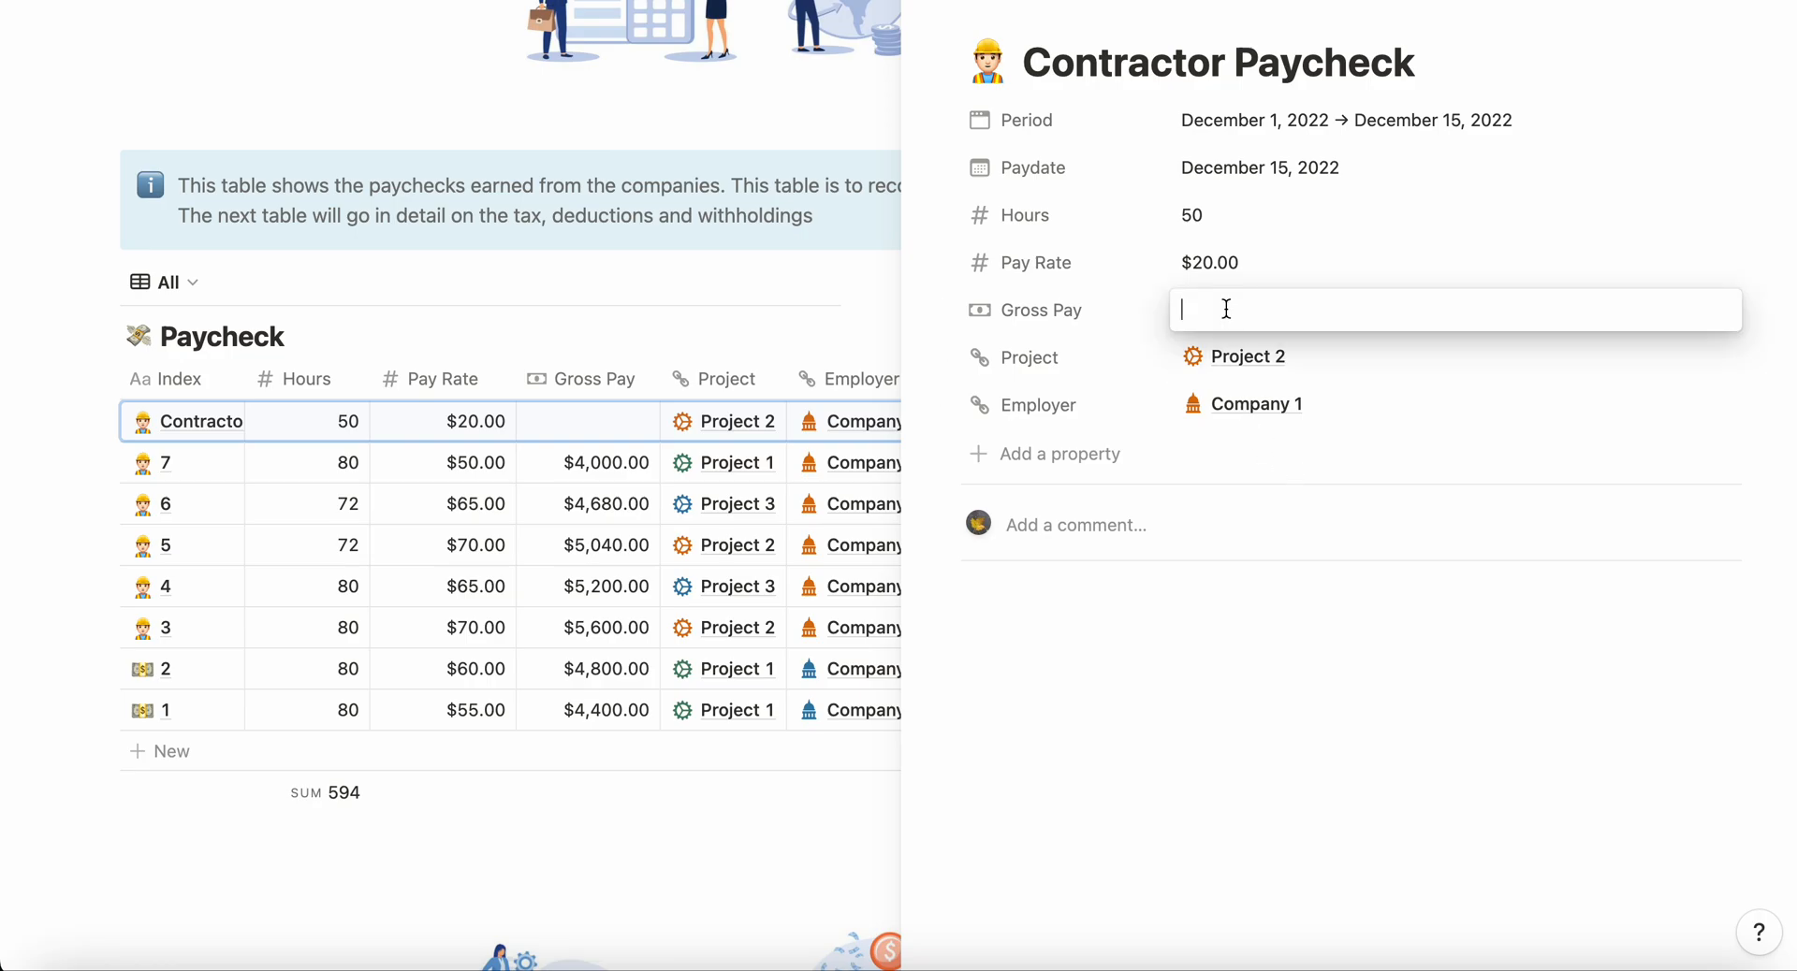
type("1000")
left_click(763, 864)
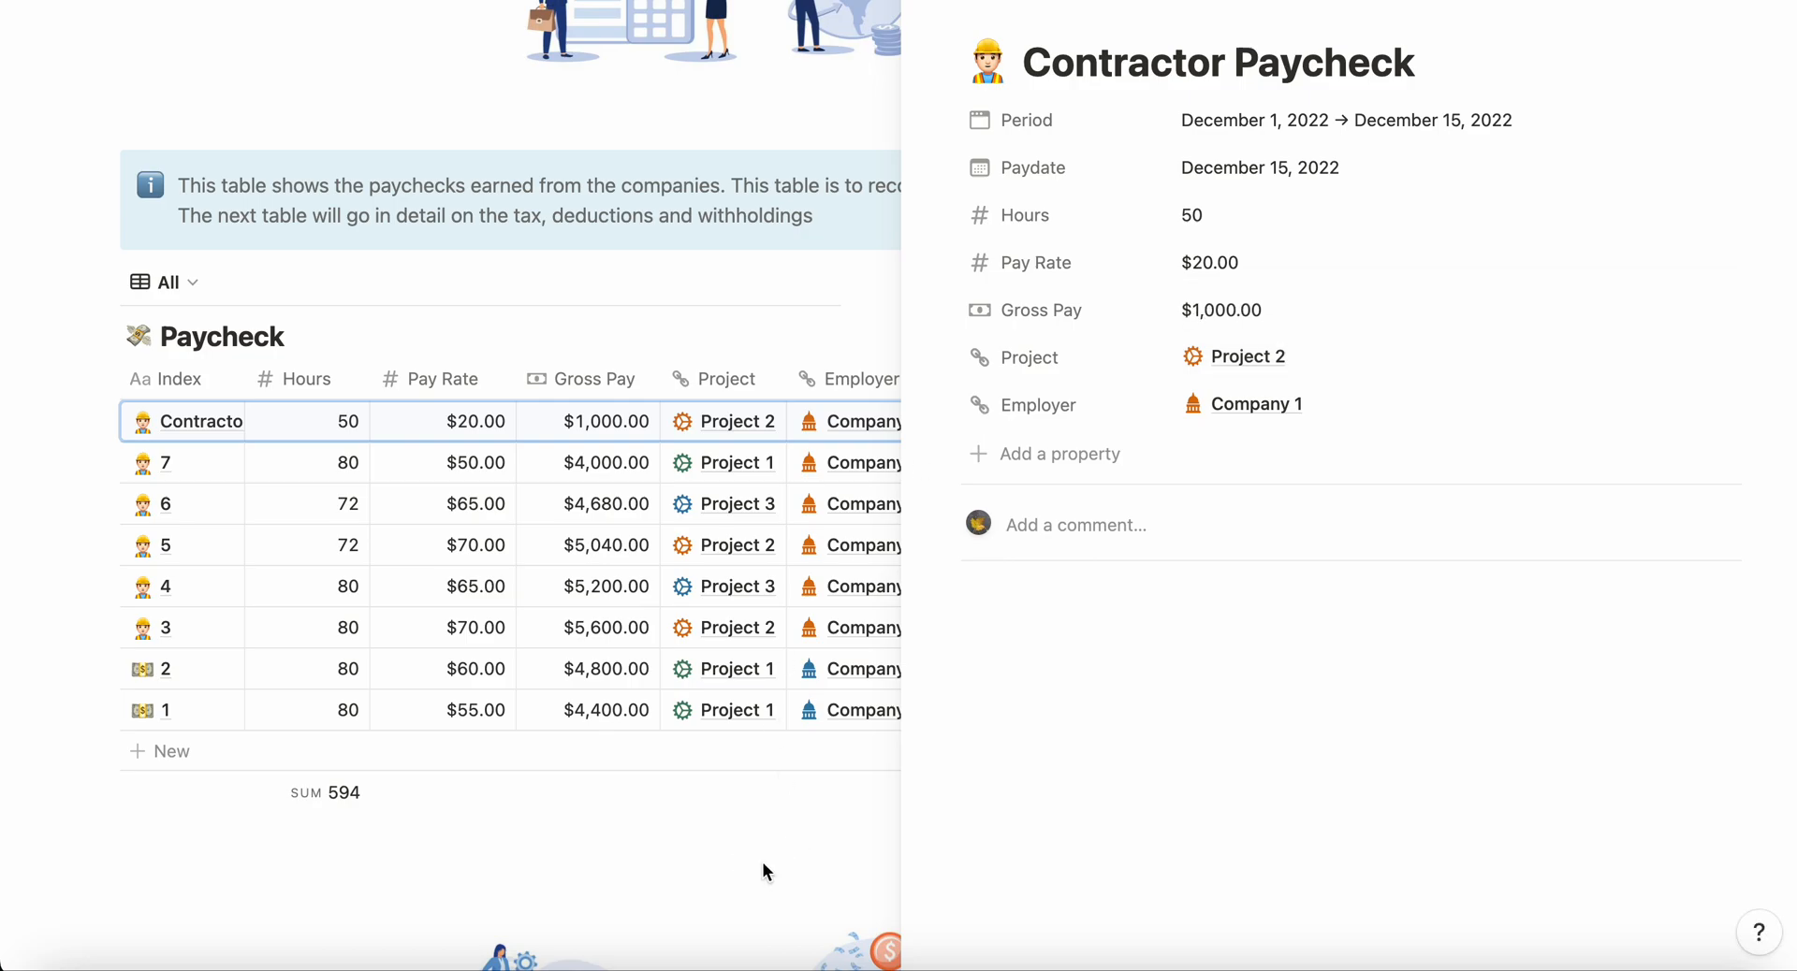
left_click(762, 863)
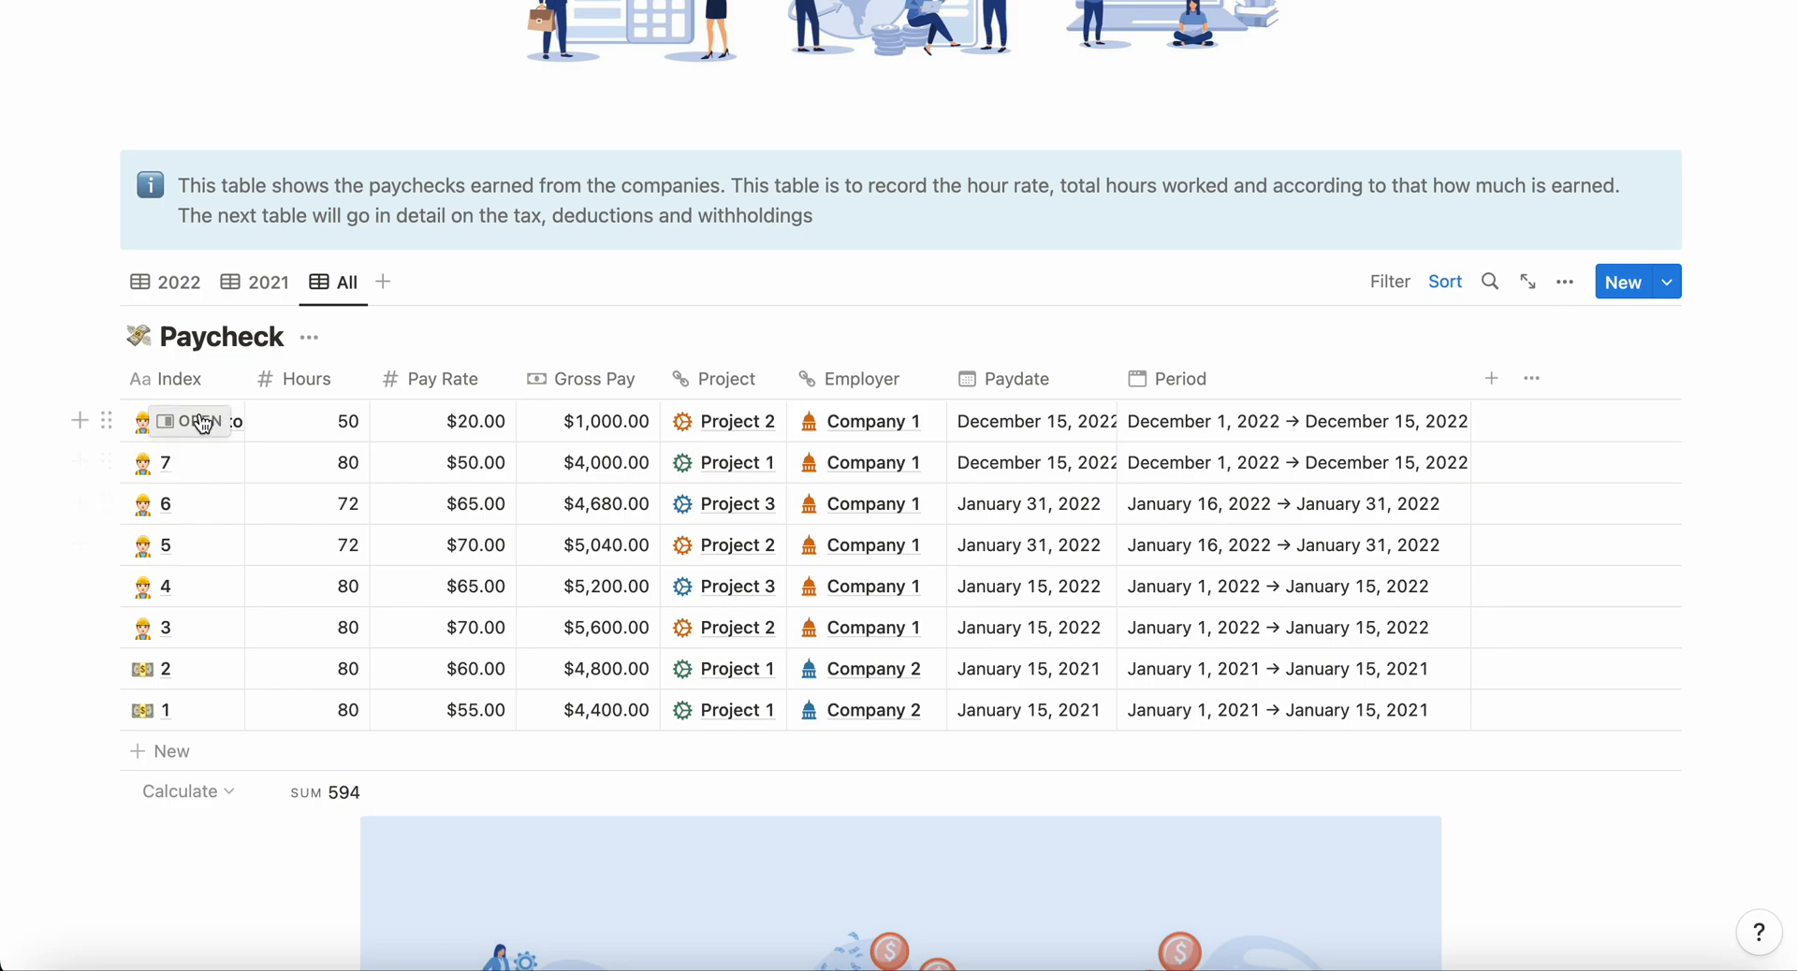
Step: Reopen the Project 2 contractor paycheck, rename it as 8, and close its page
left_click(188, 421)
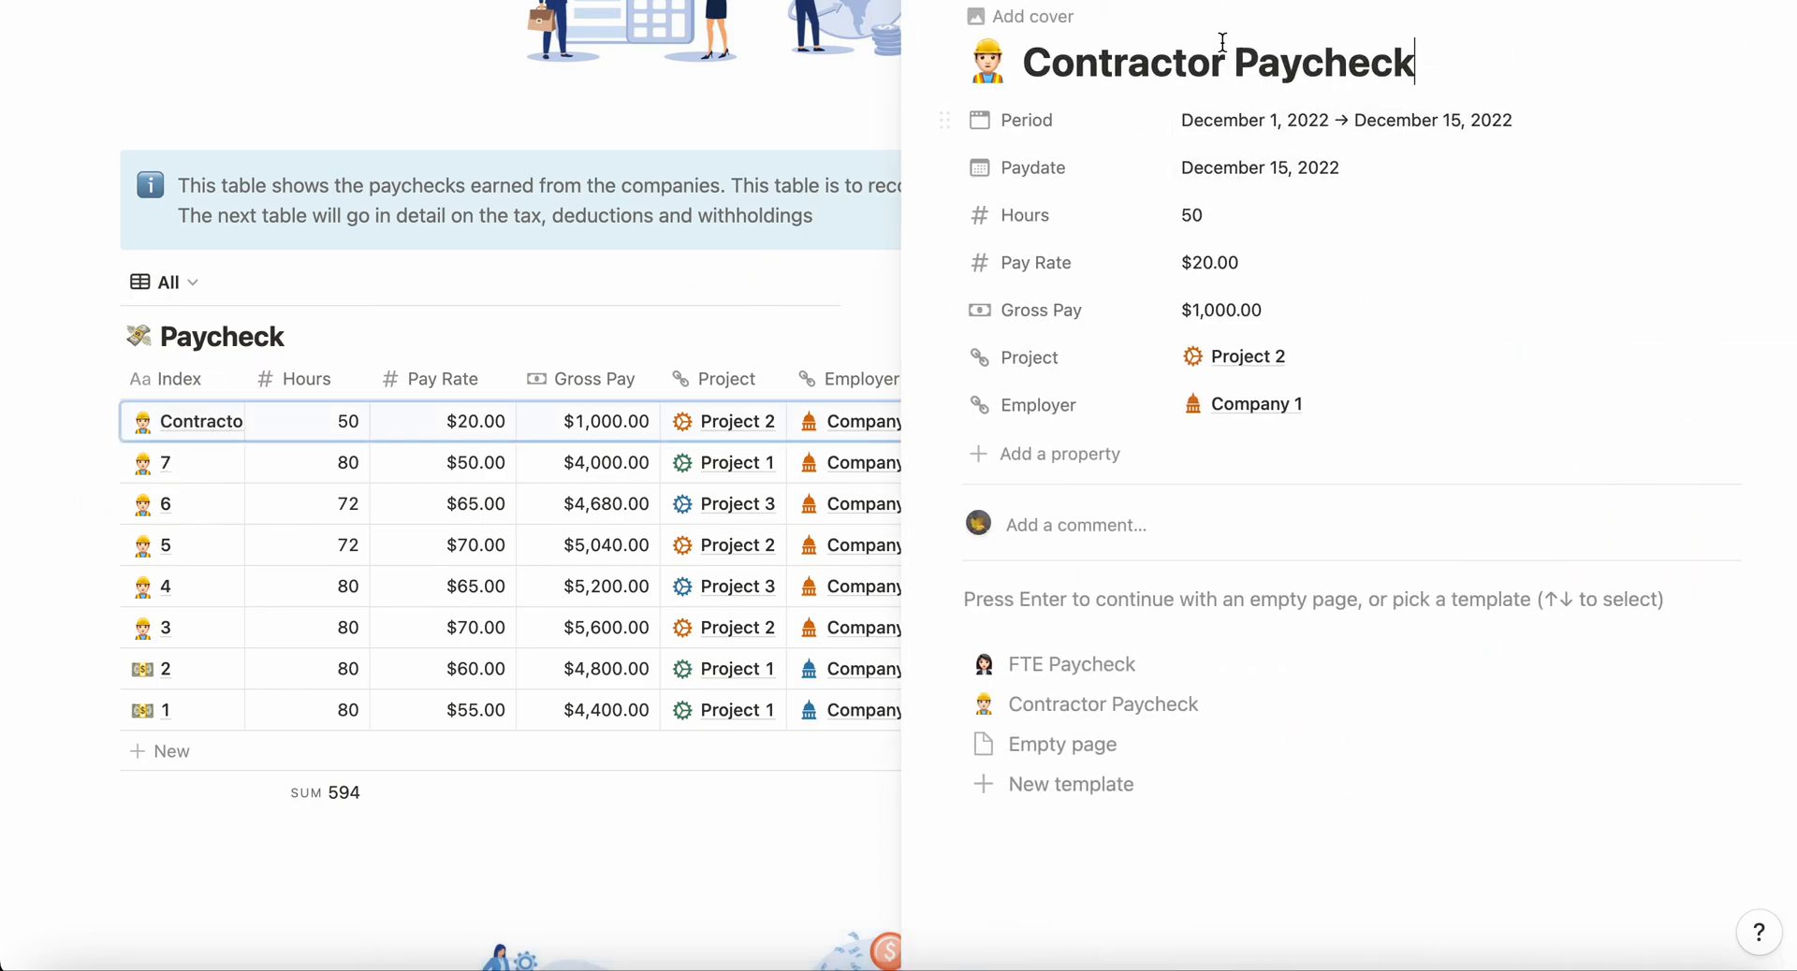
triple_click(1200, 67)
type("8")
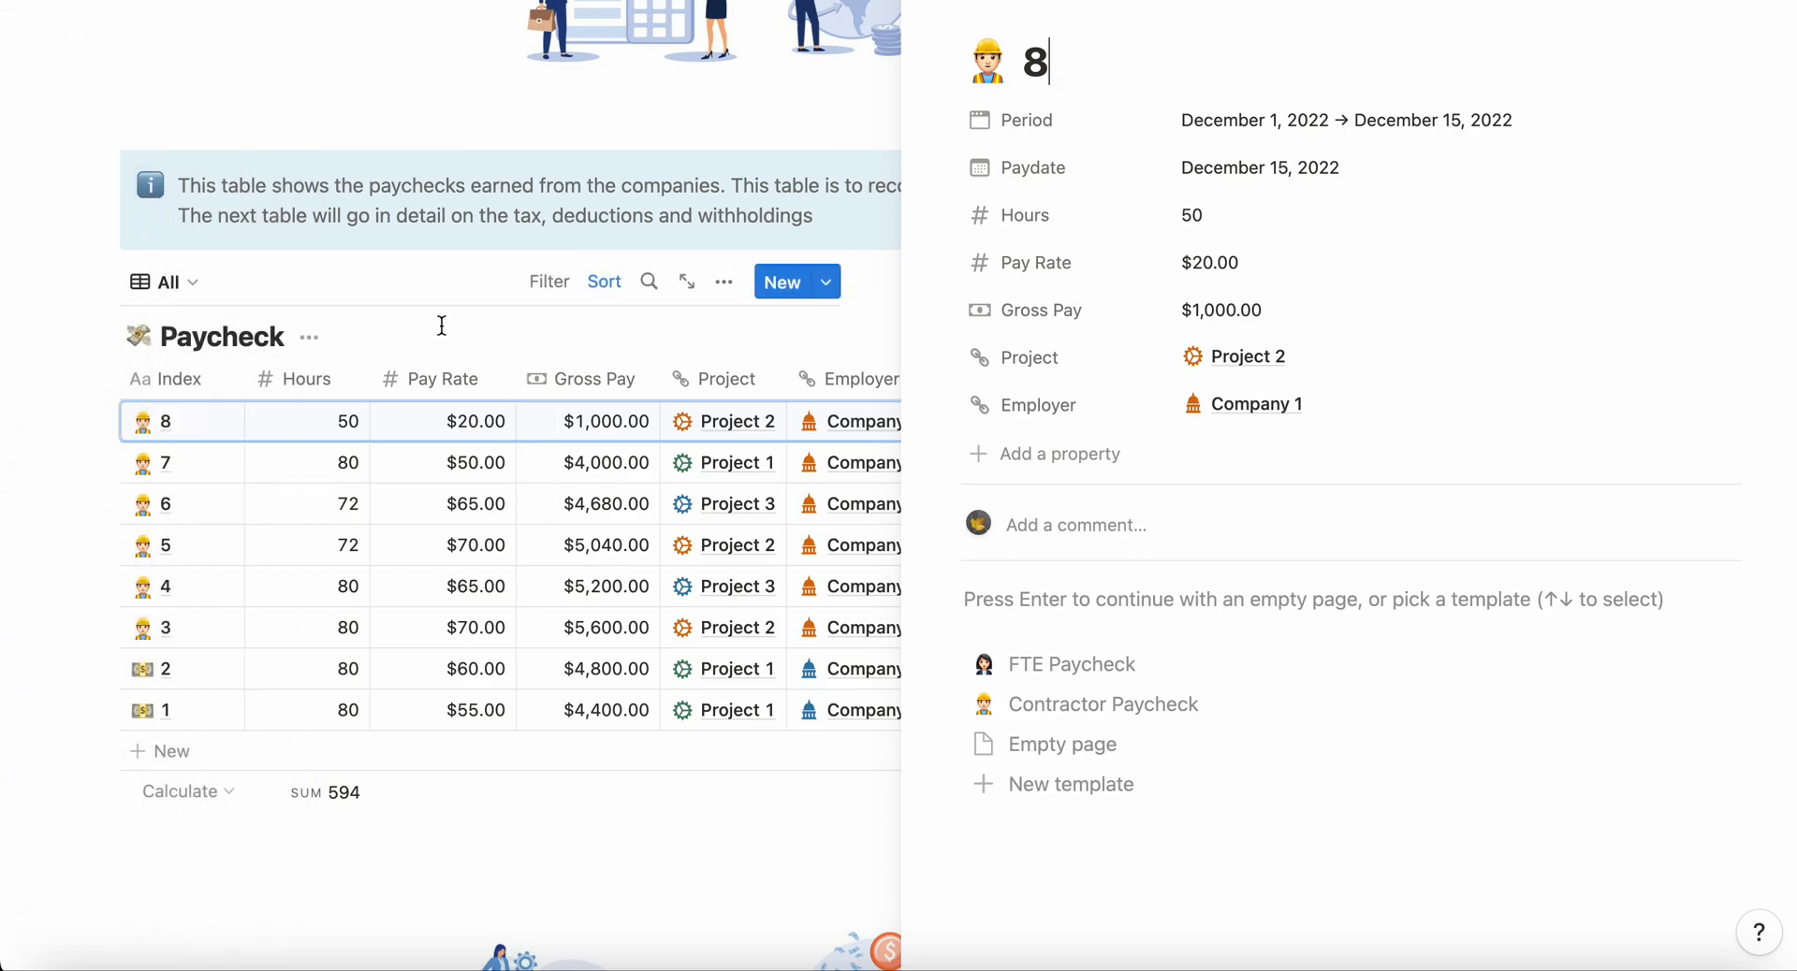
key("Escape")
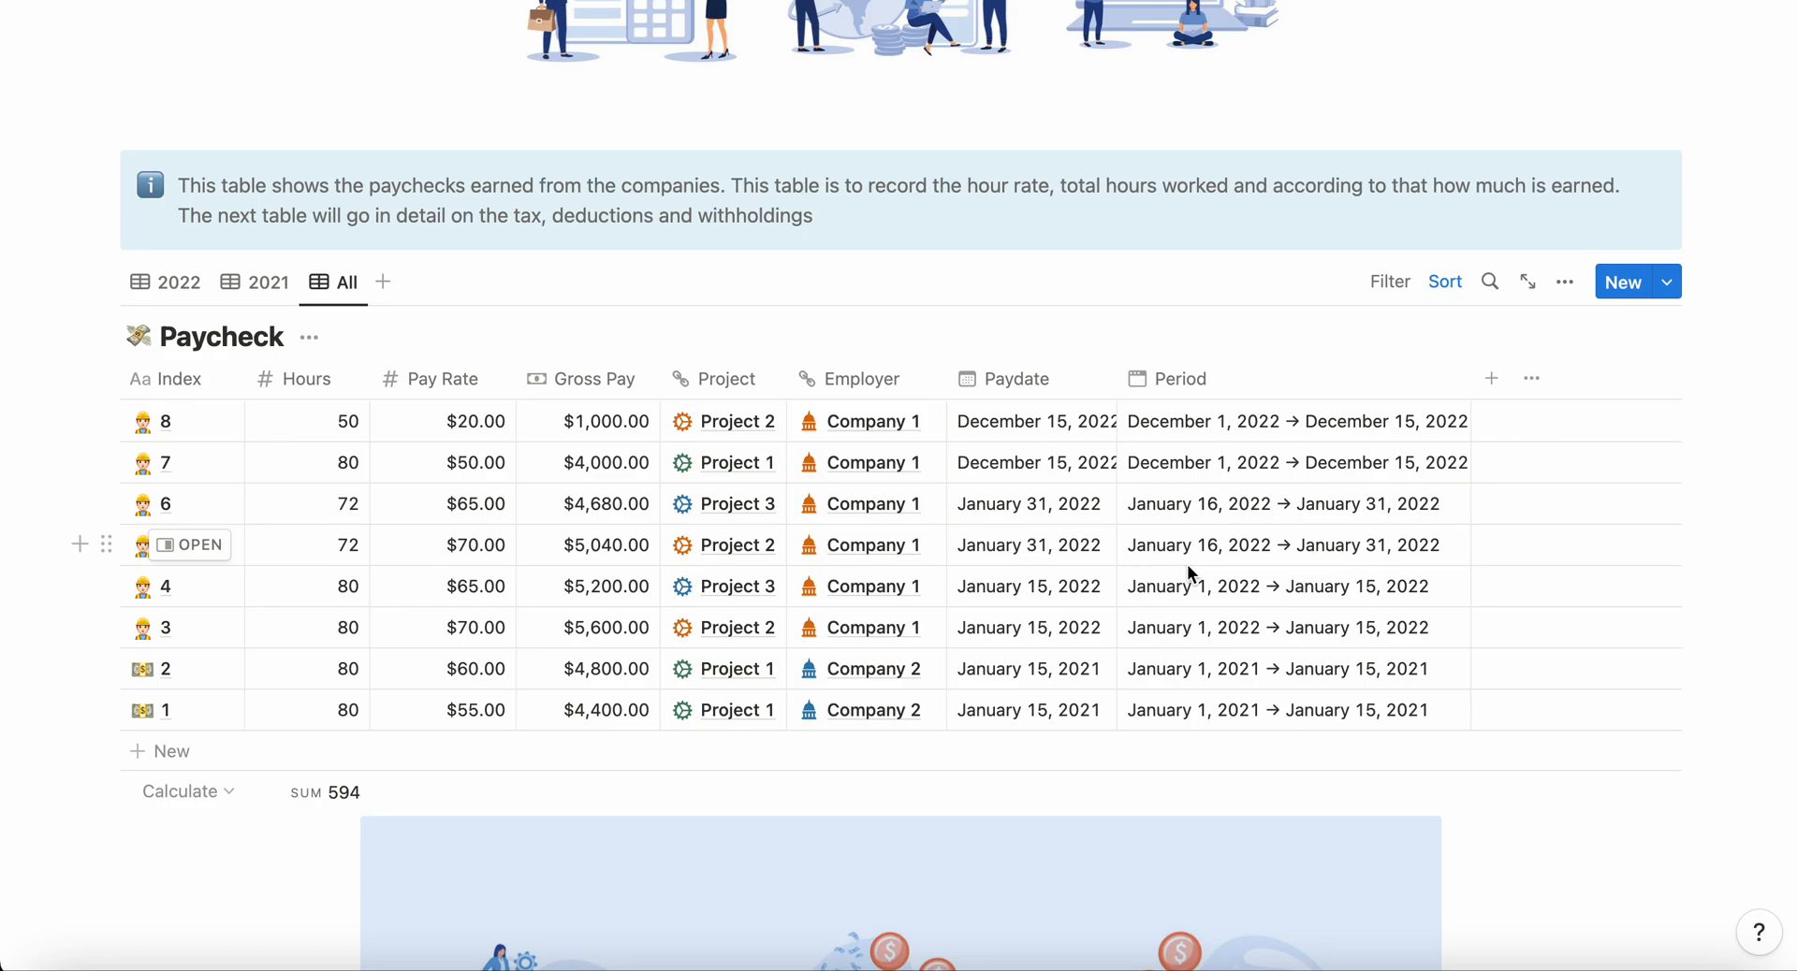
Step: Create a new payslip from the template in the Pay-slip table and link it to paychecks 7 and 6
scroll(1187, 565, "down", 10)
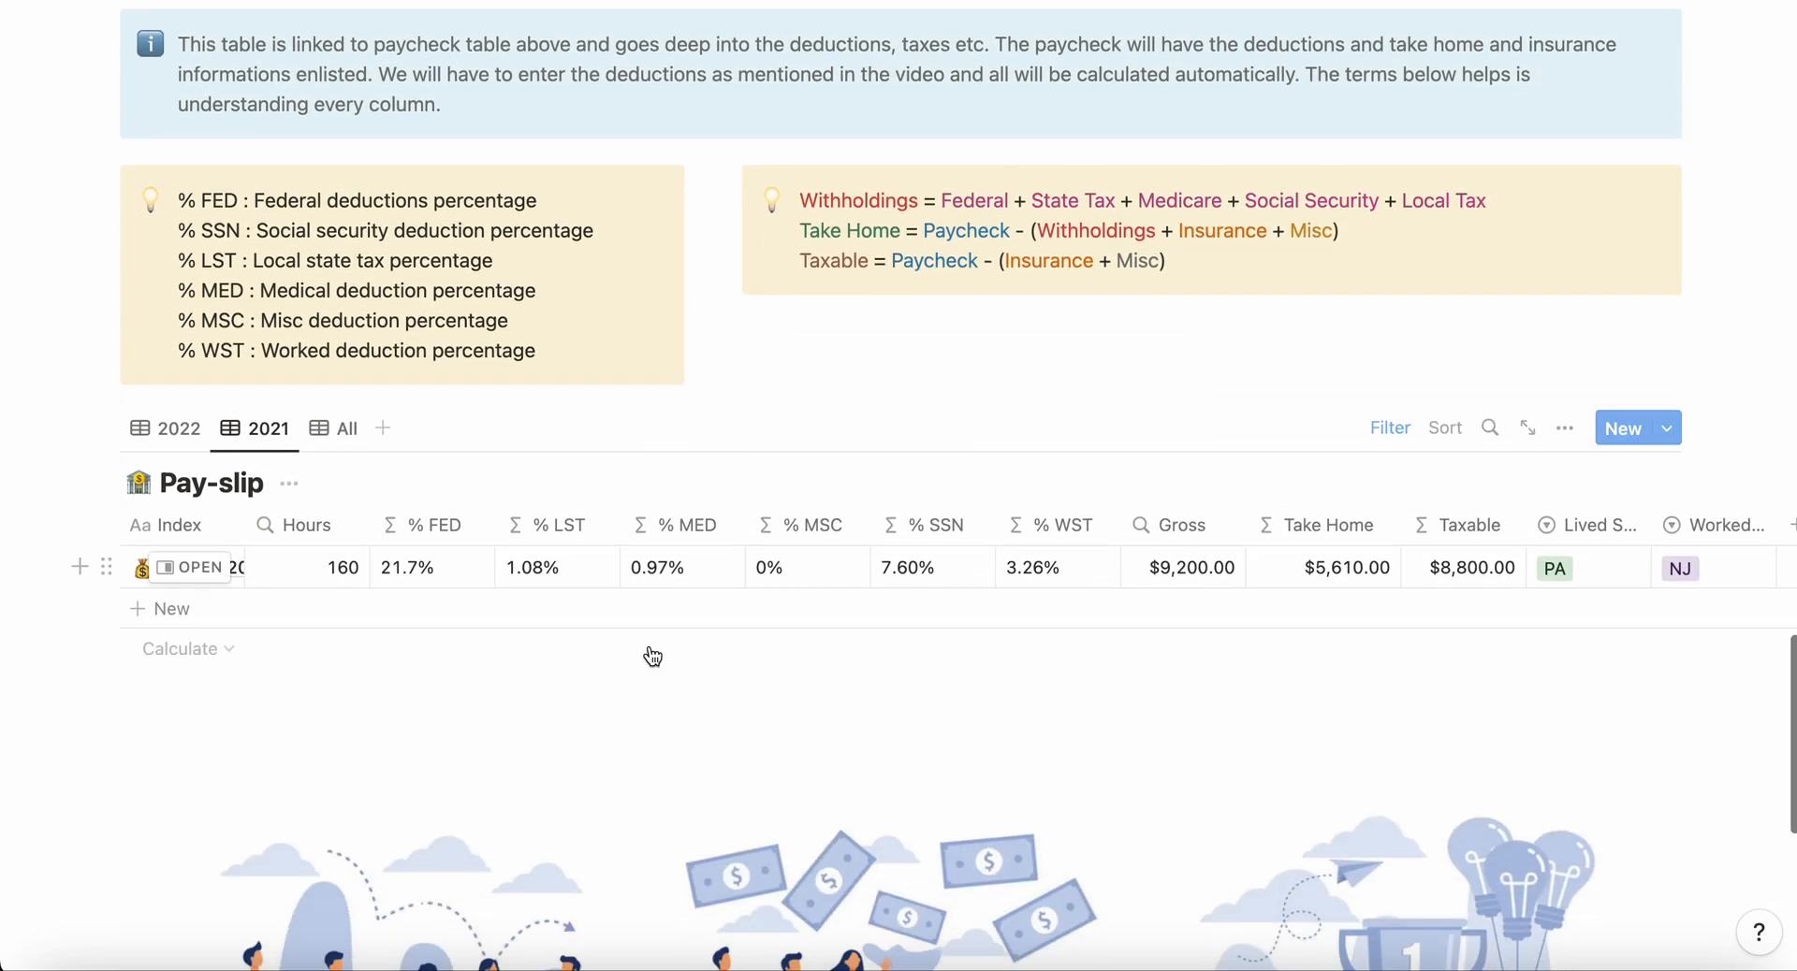
left_click(1672, 440)
left_click(1441, 521)
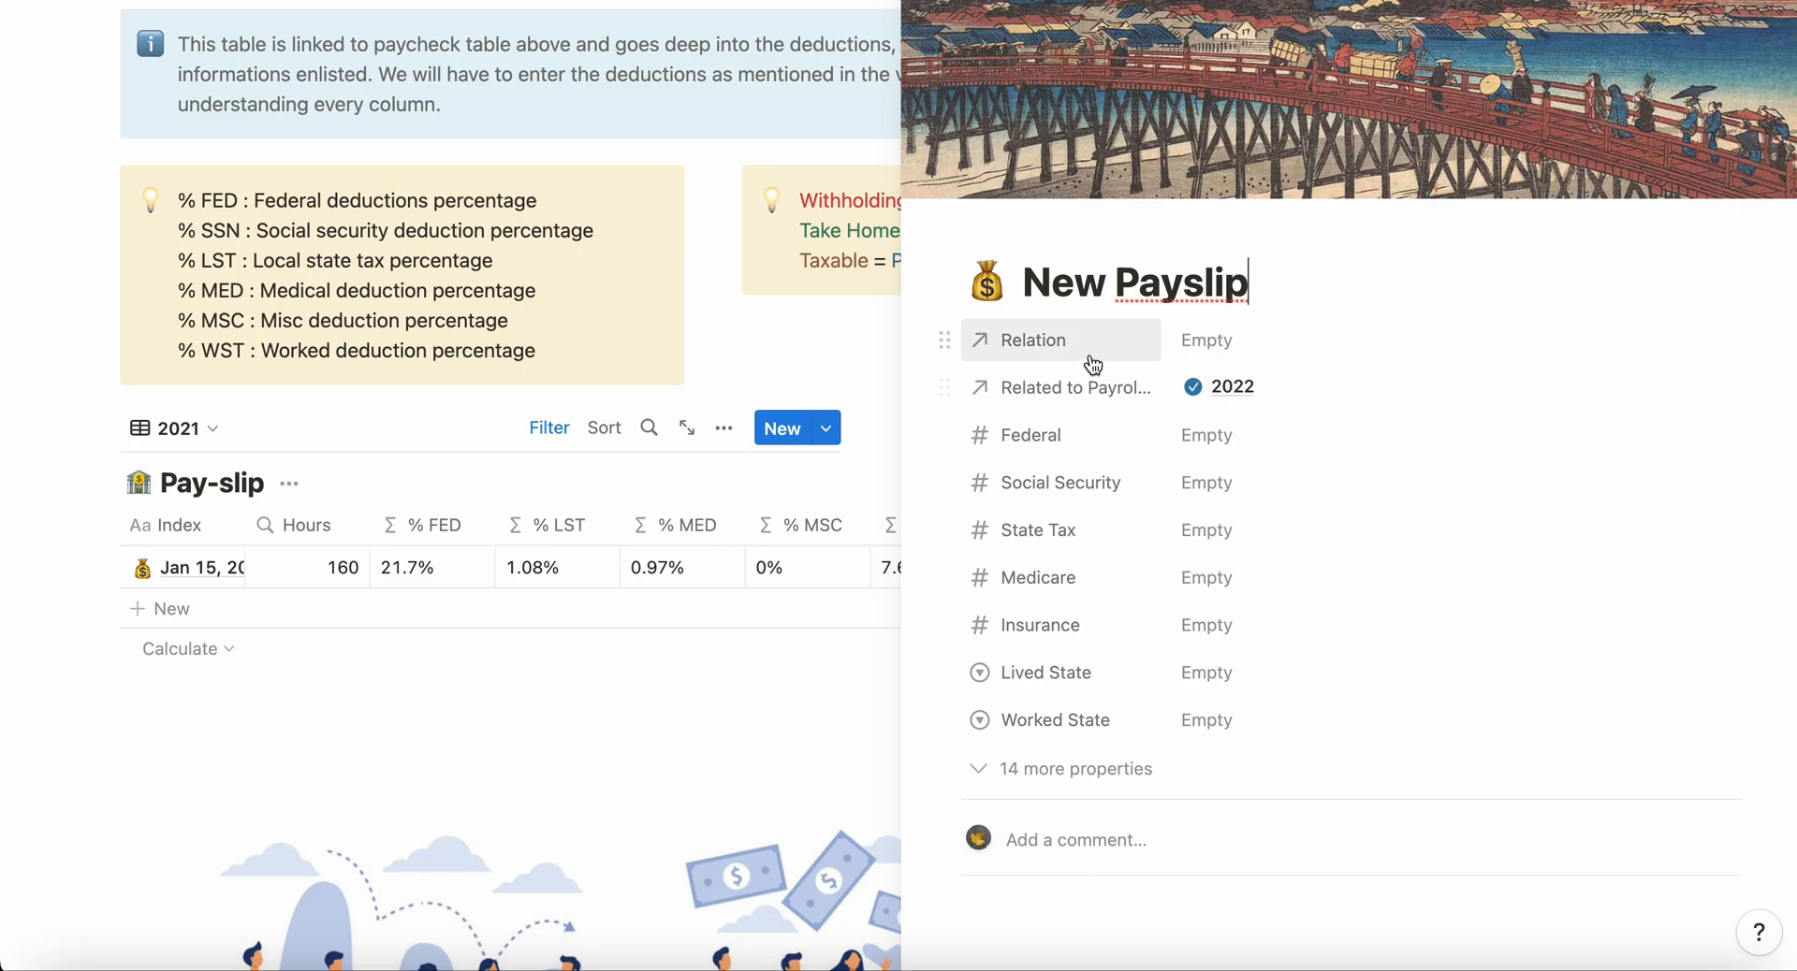
left_click(1242, 342)
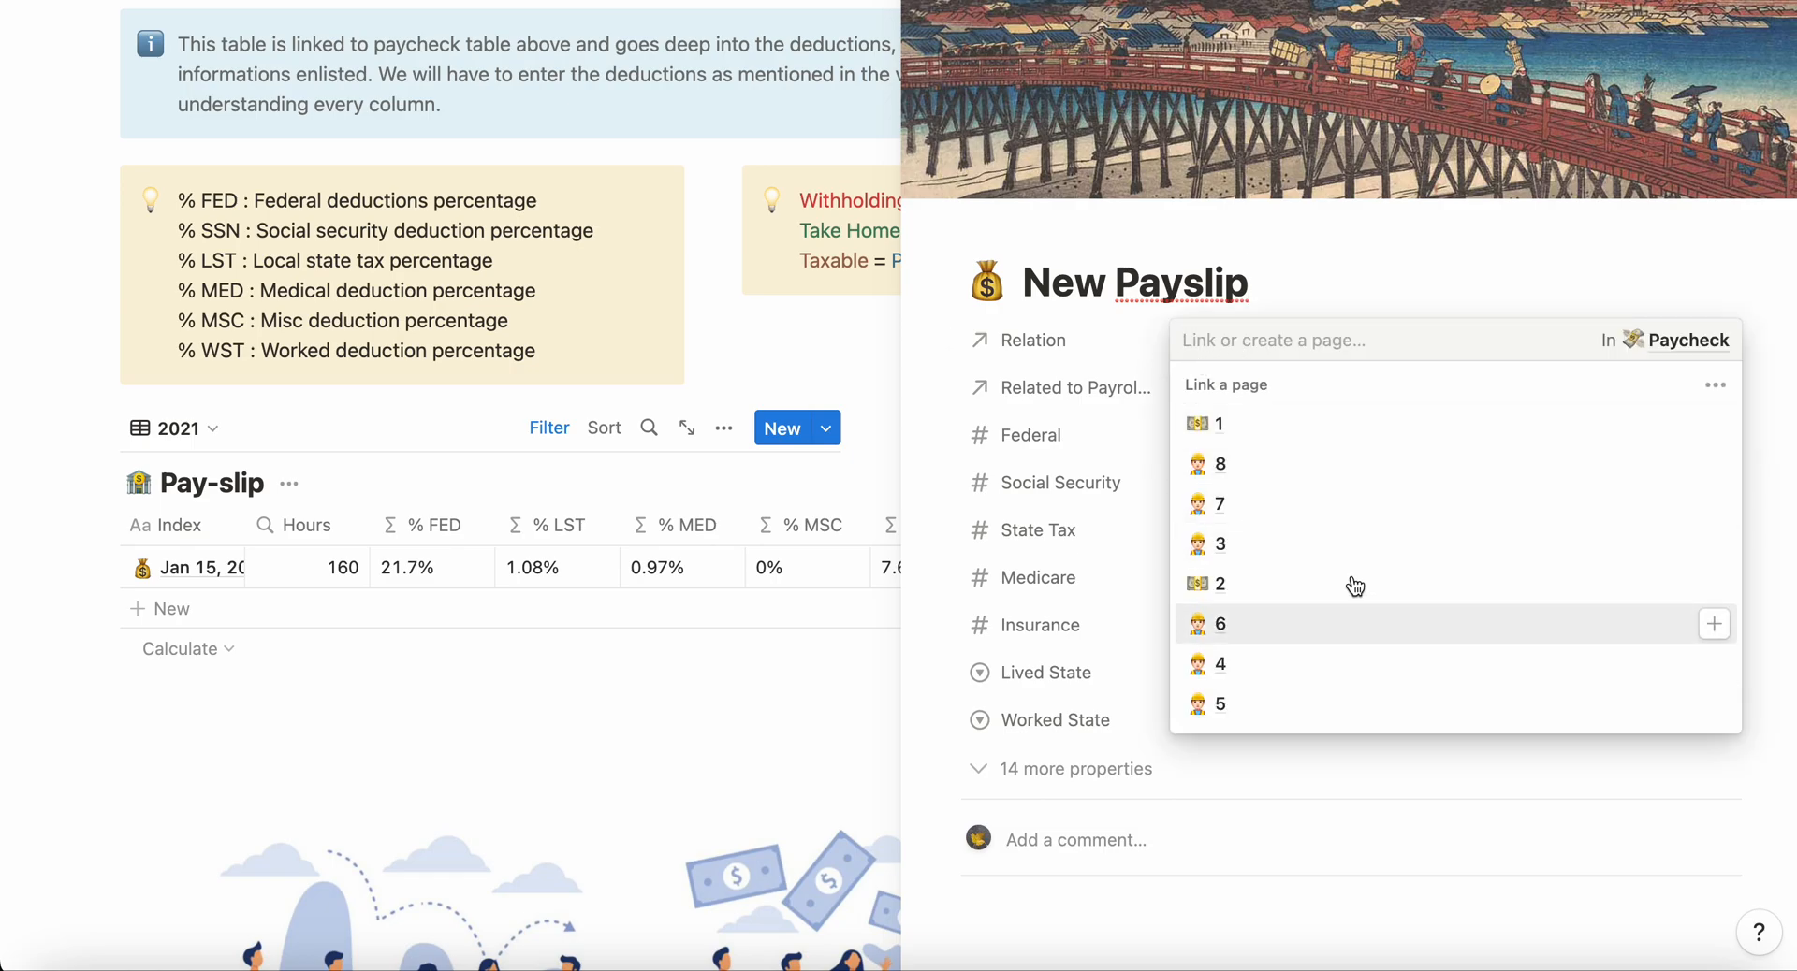
left_click(1714, 505)
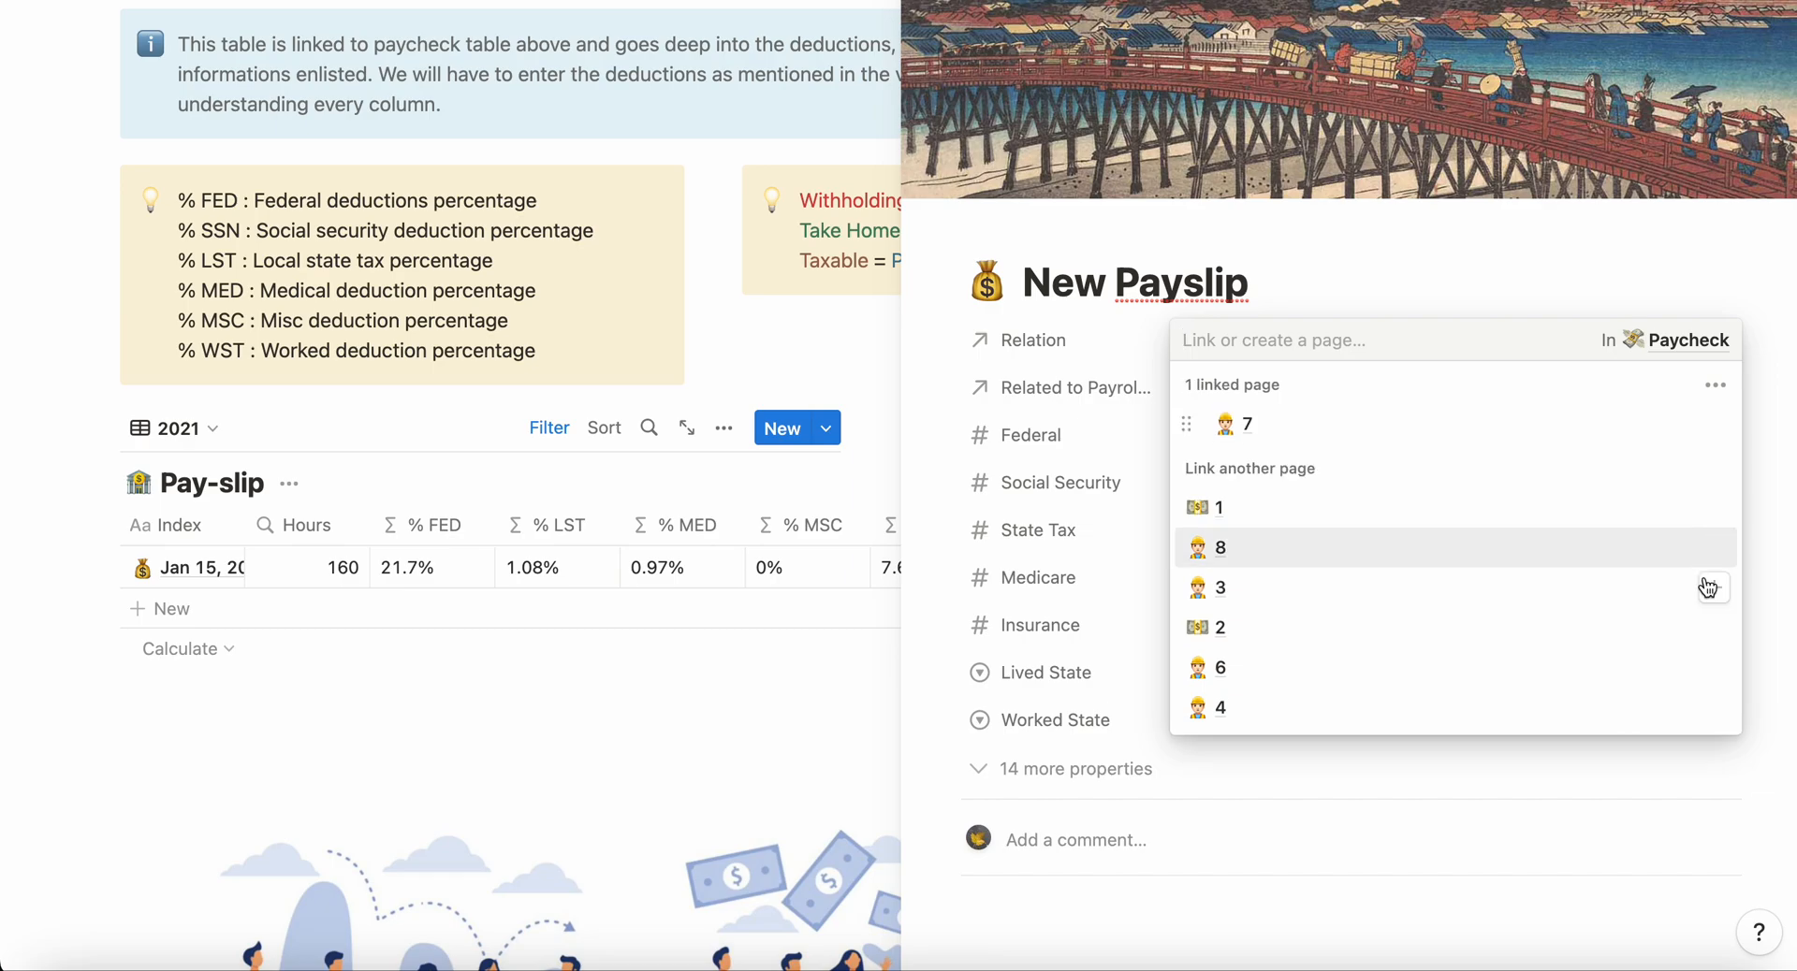
left_click(1714, 667)
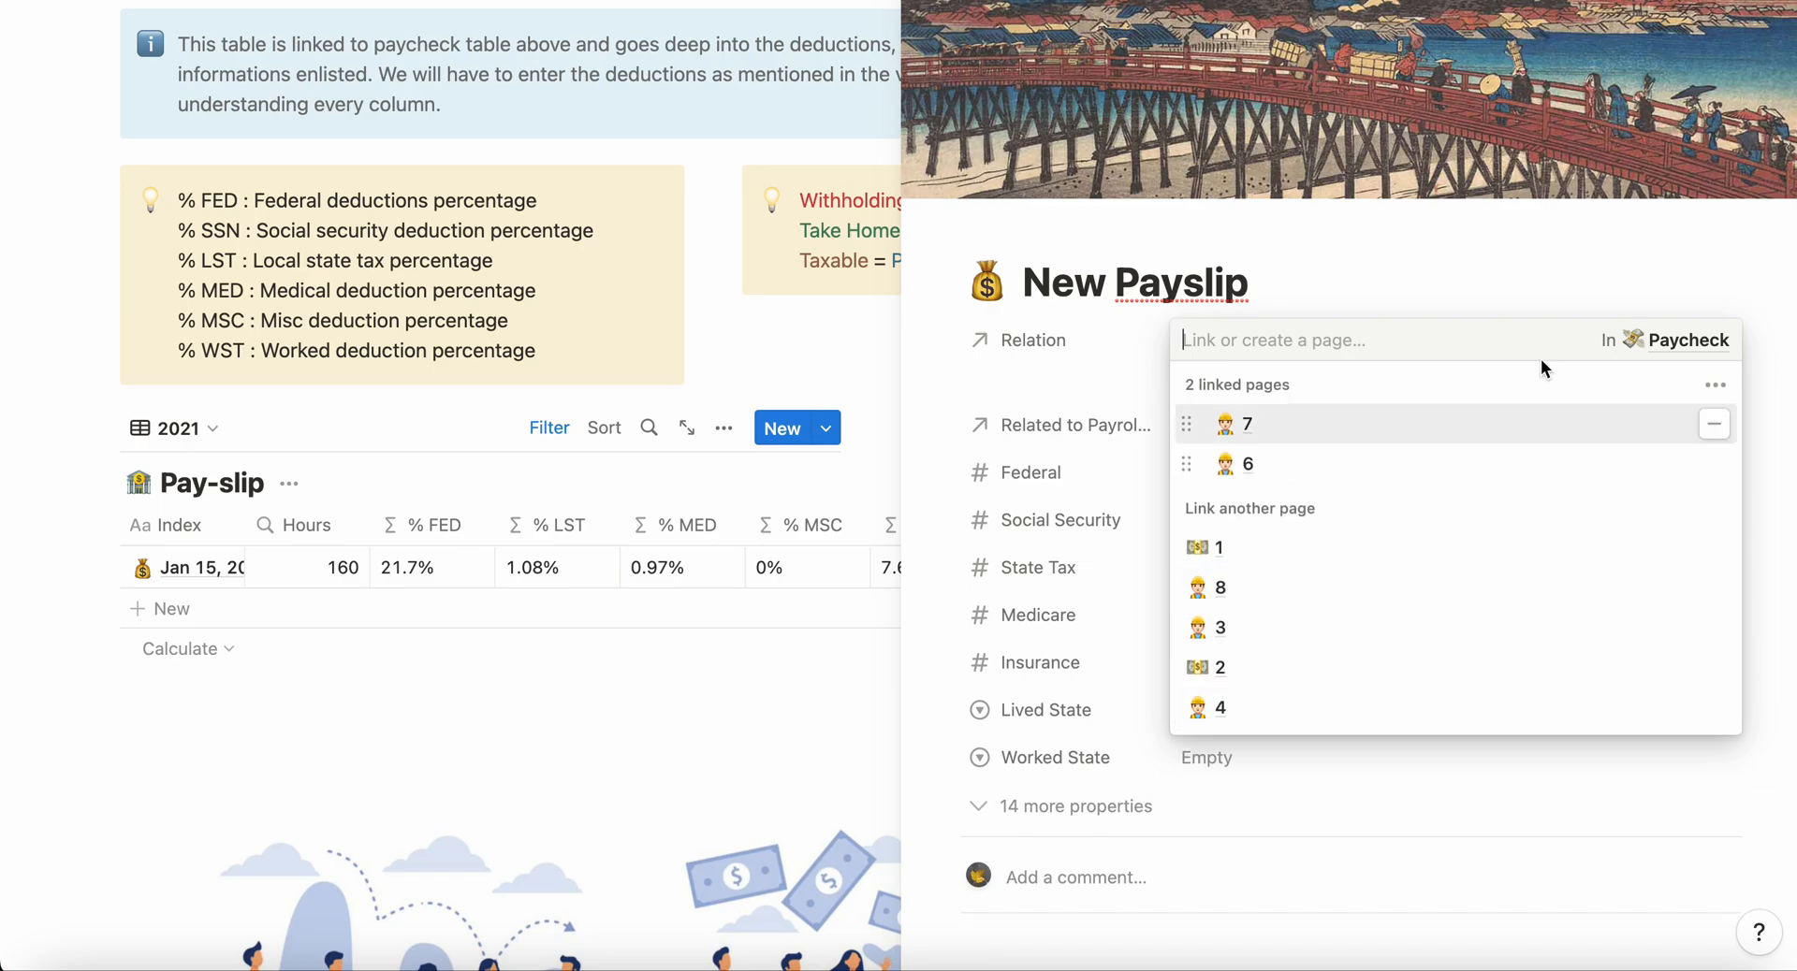
left_click(1446, 258)
Step: Set the new payslip's deductions to Federal 1000, Social Security 200, State Tax 100, Medicare 90 and Insurance 200
scroll(1287, 433, "down", 3)
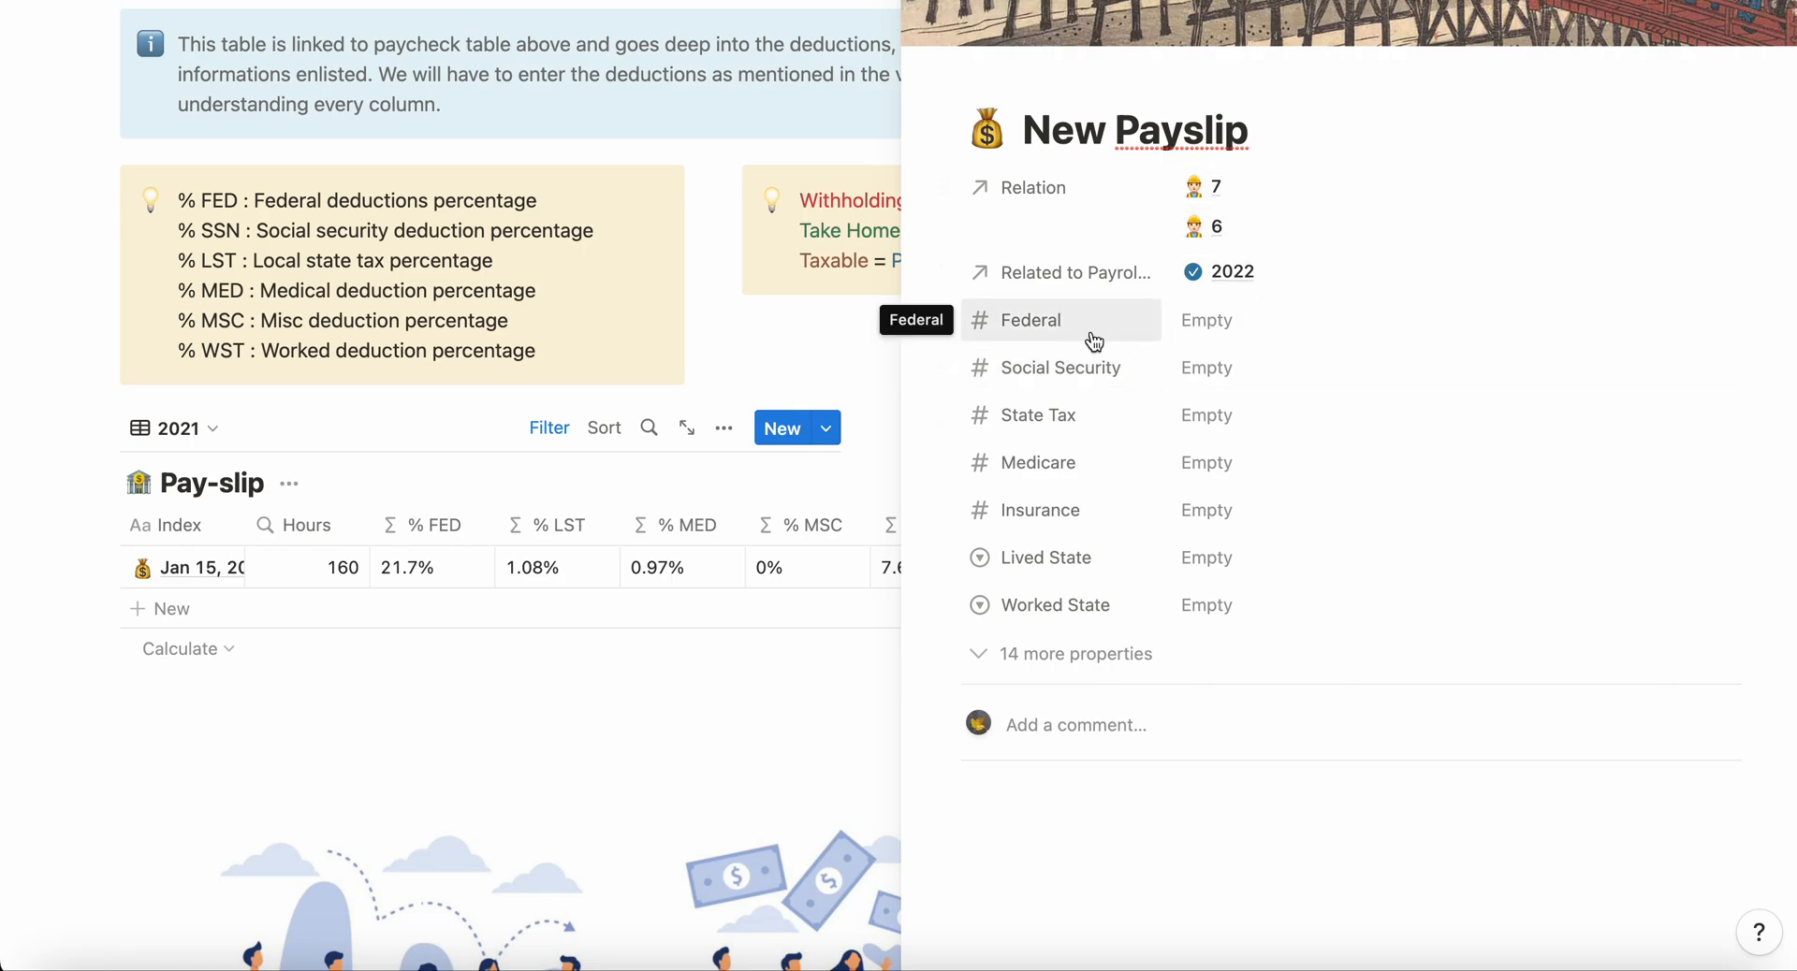
left_click(1223, 332)
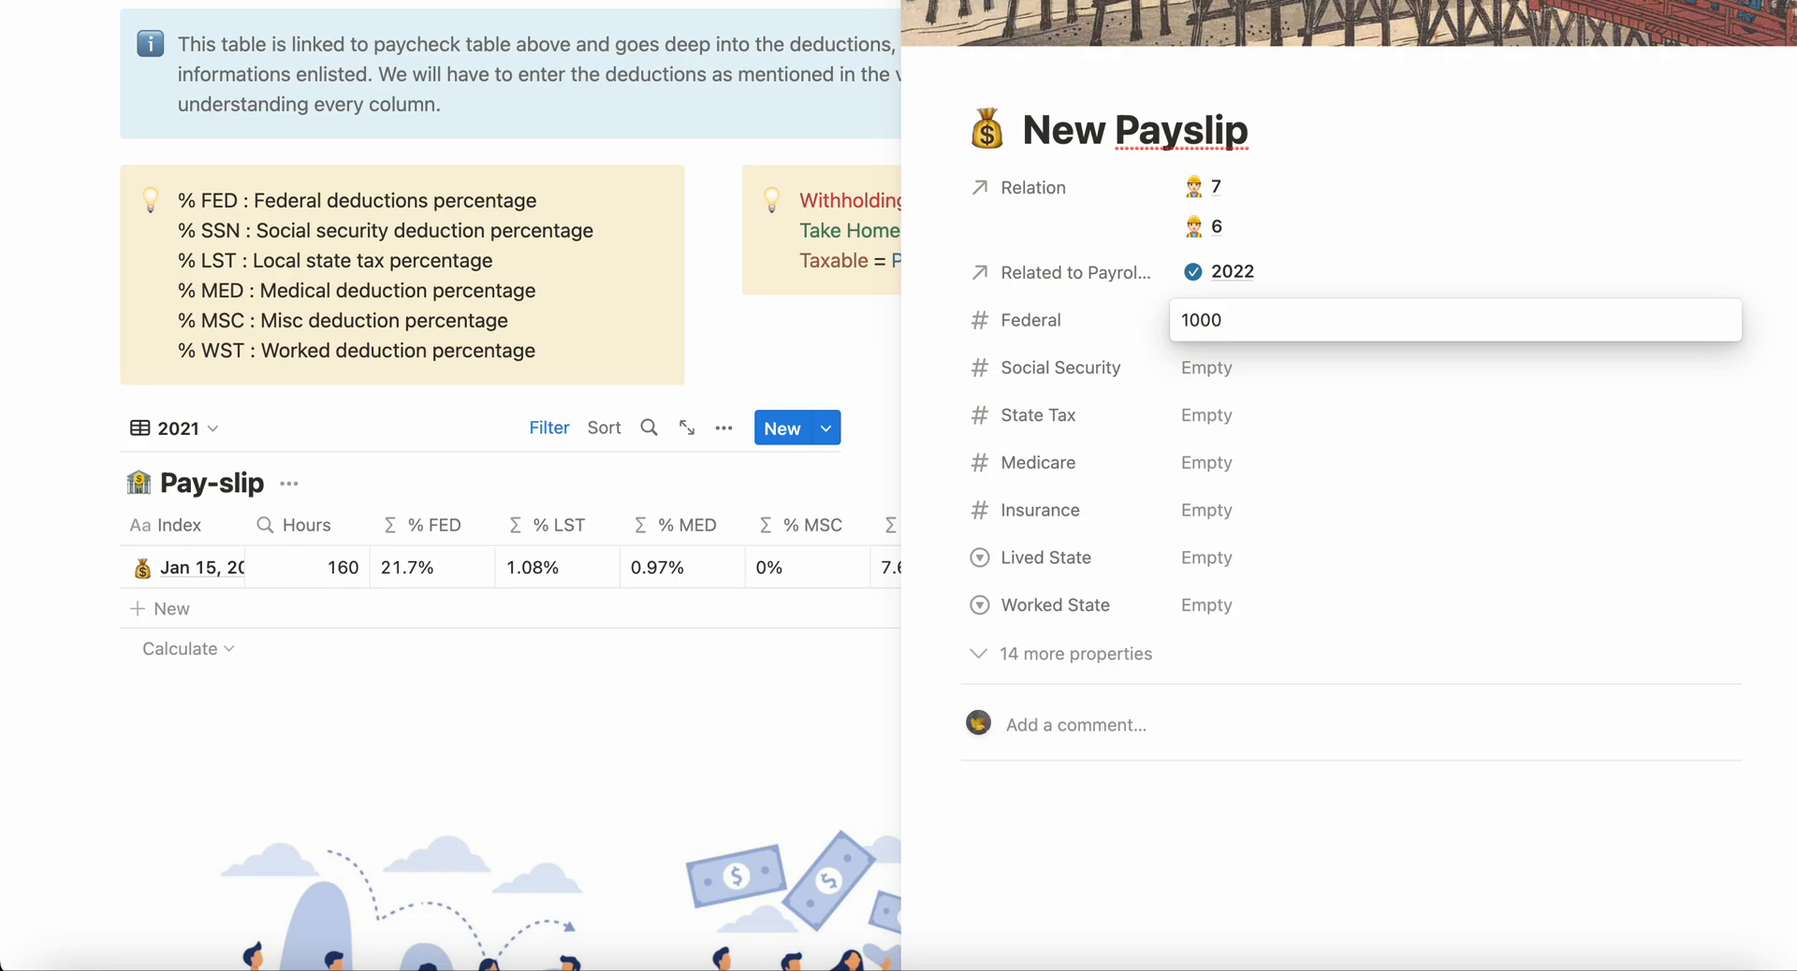
left_click(1143, 369)
left_click(1229, 365)
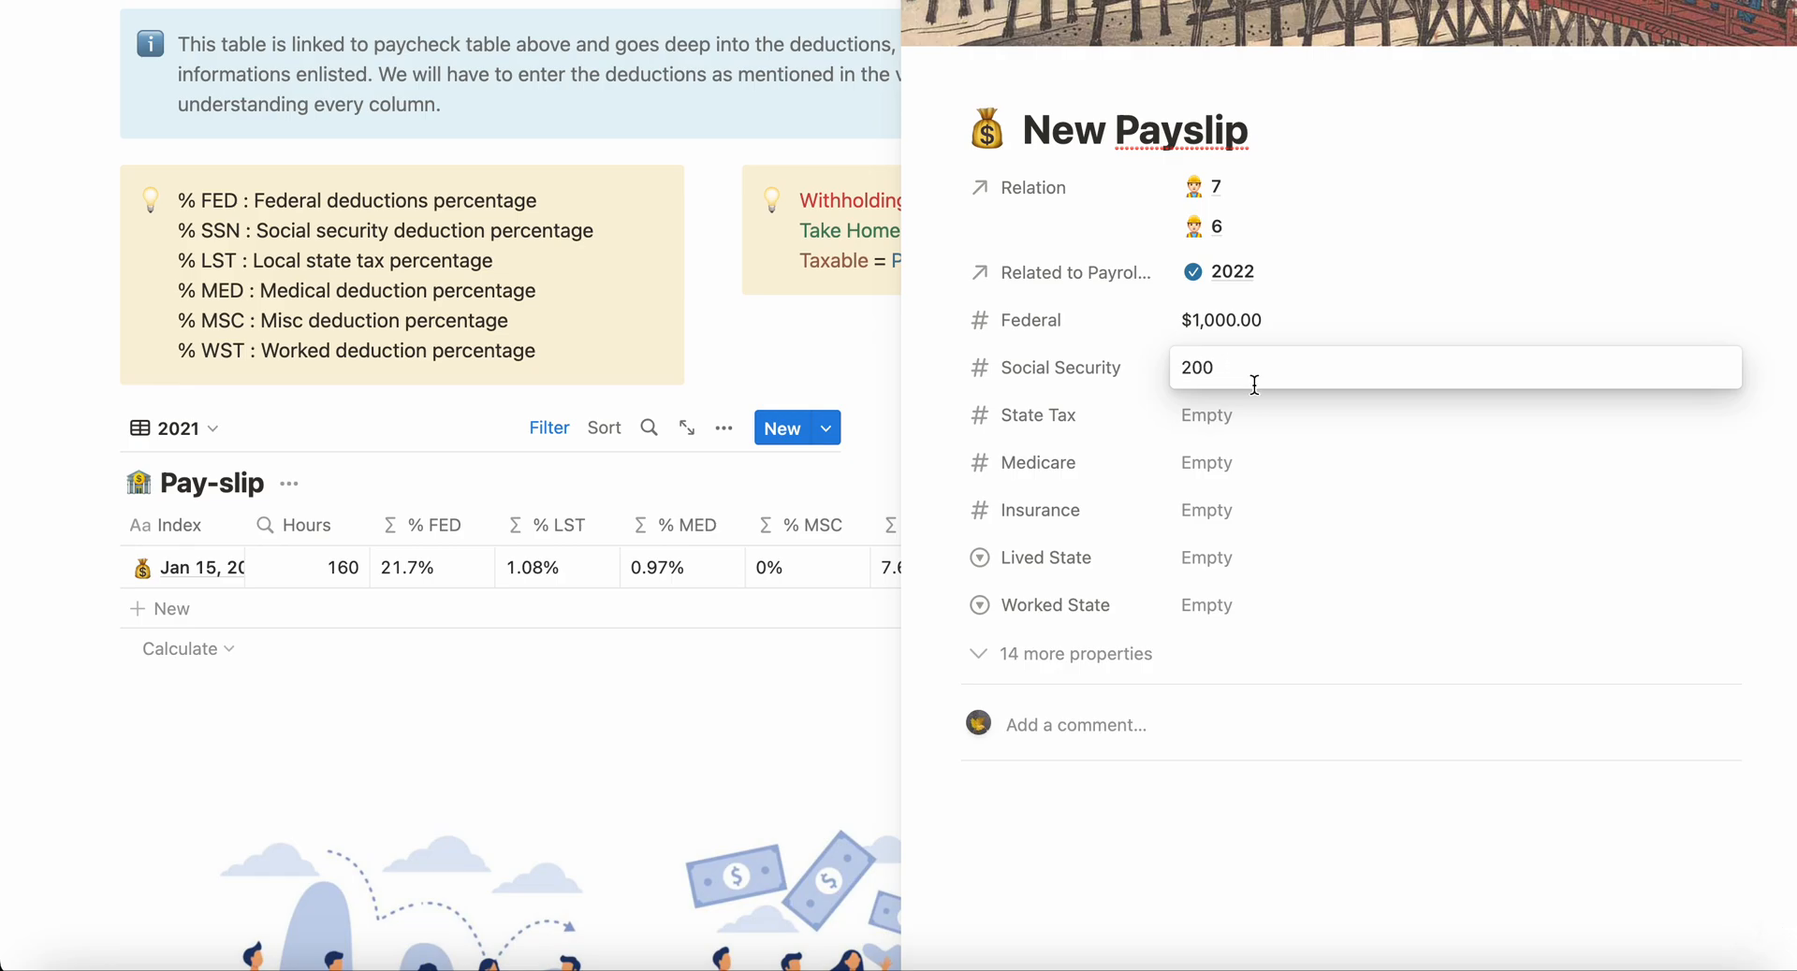
left_click(1238, 427)
left_click(1236, 423)
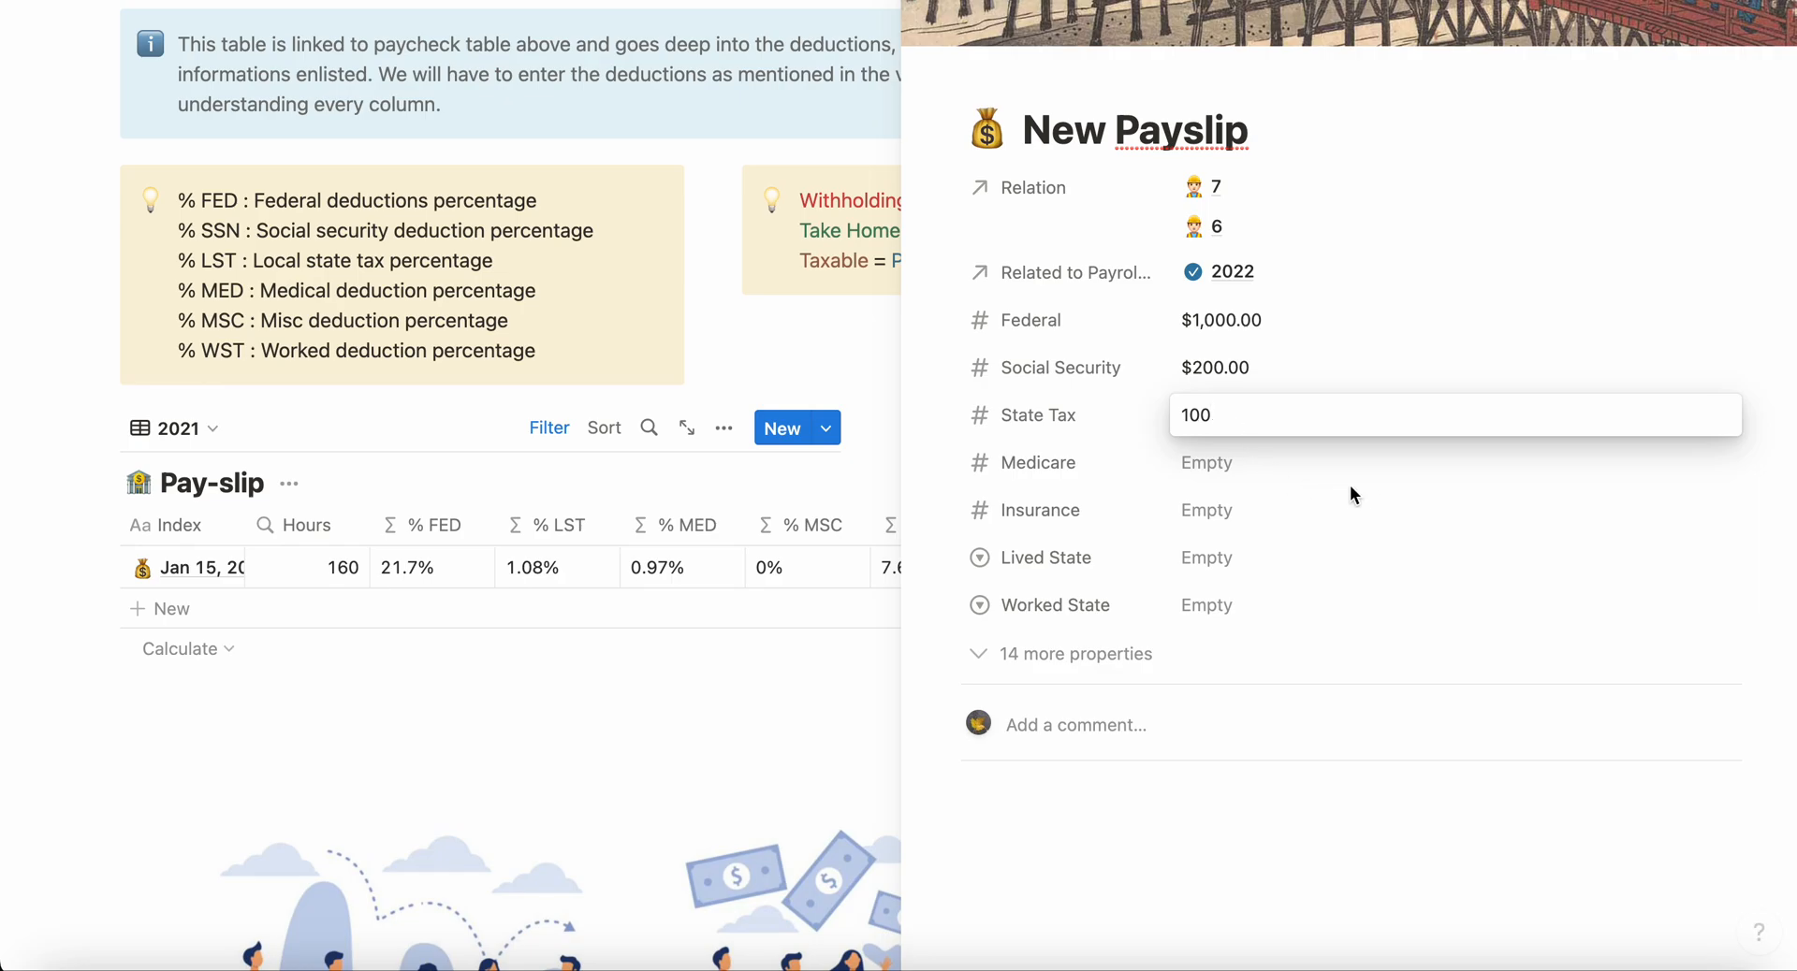
left_click(1223, 462)
left_click(1217, 459)
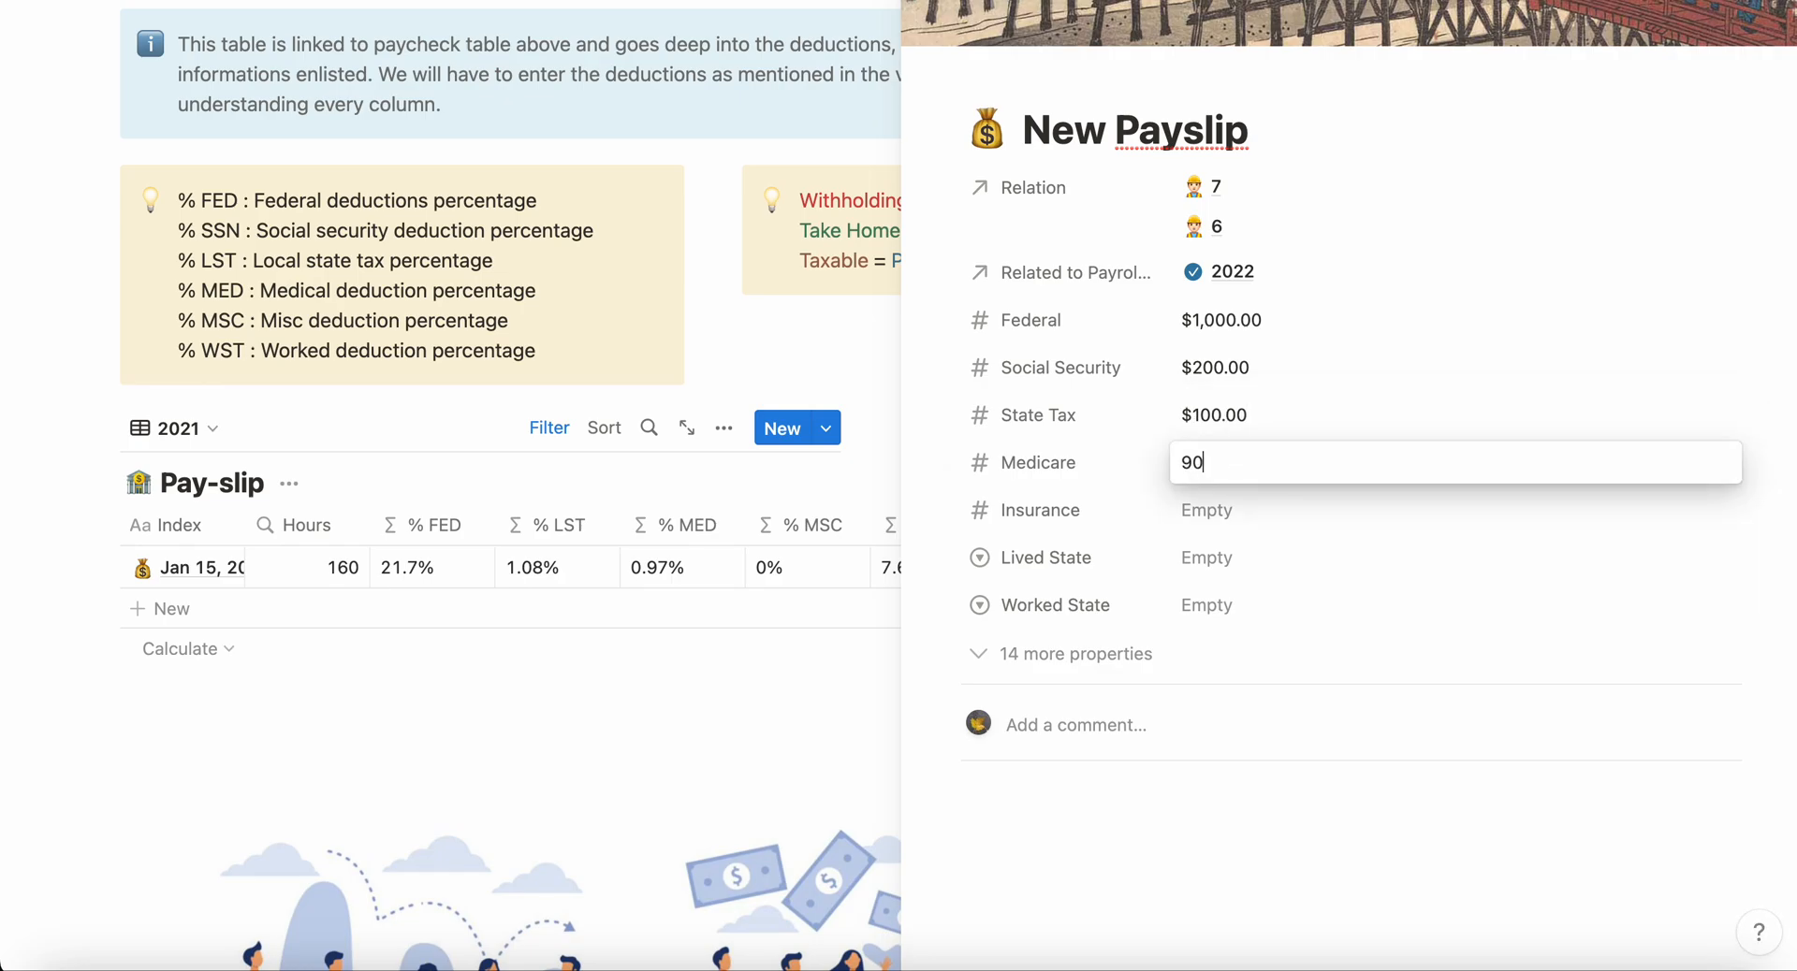
left_click(1209, 510)
left_click(1200, 510)
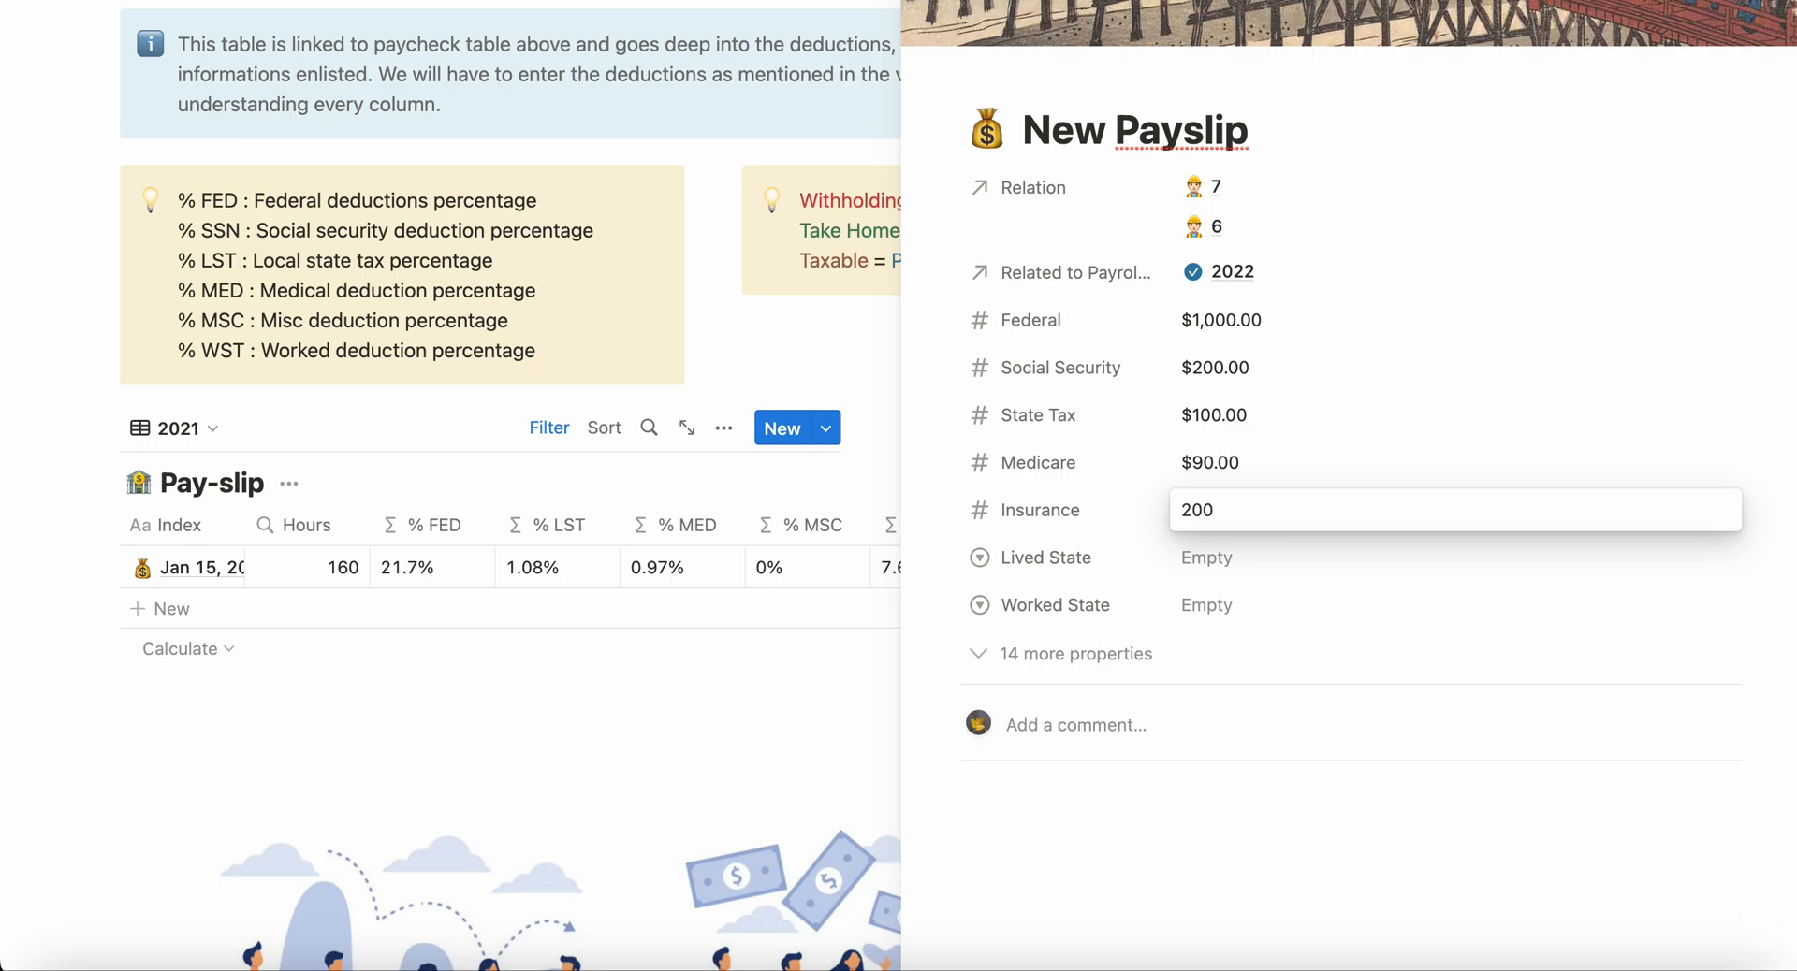
Step: Set the payslip's lived state to GA and worked state to PA, and close its page
left_click(1206, 565)
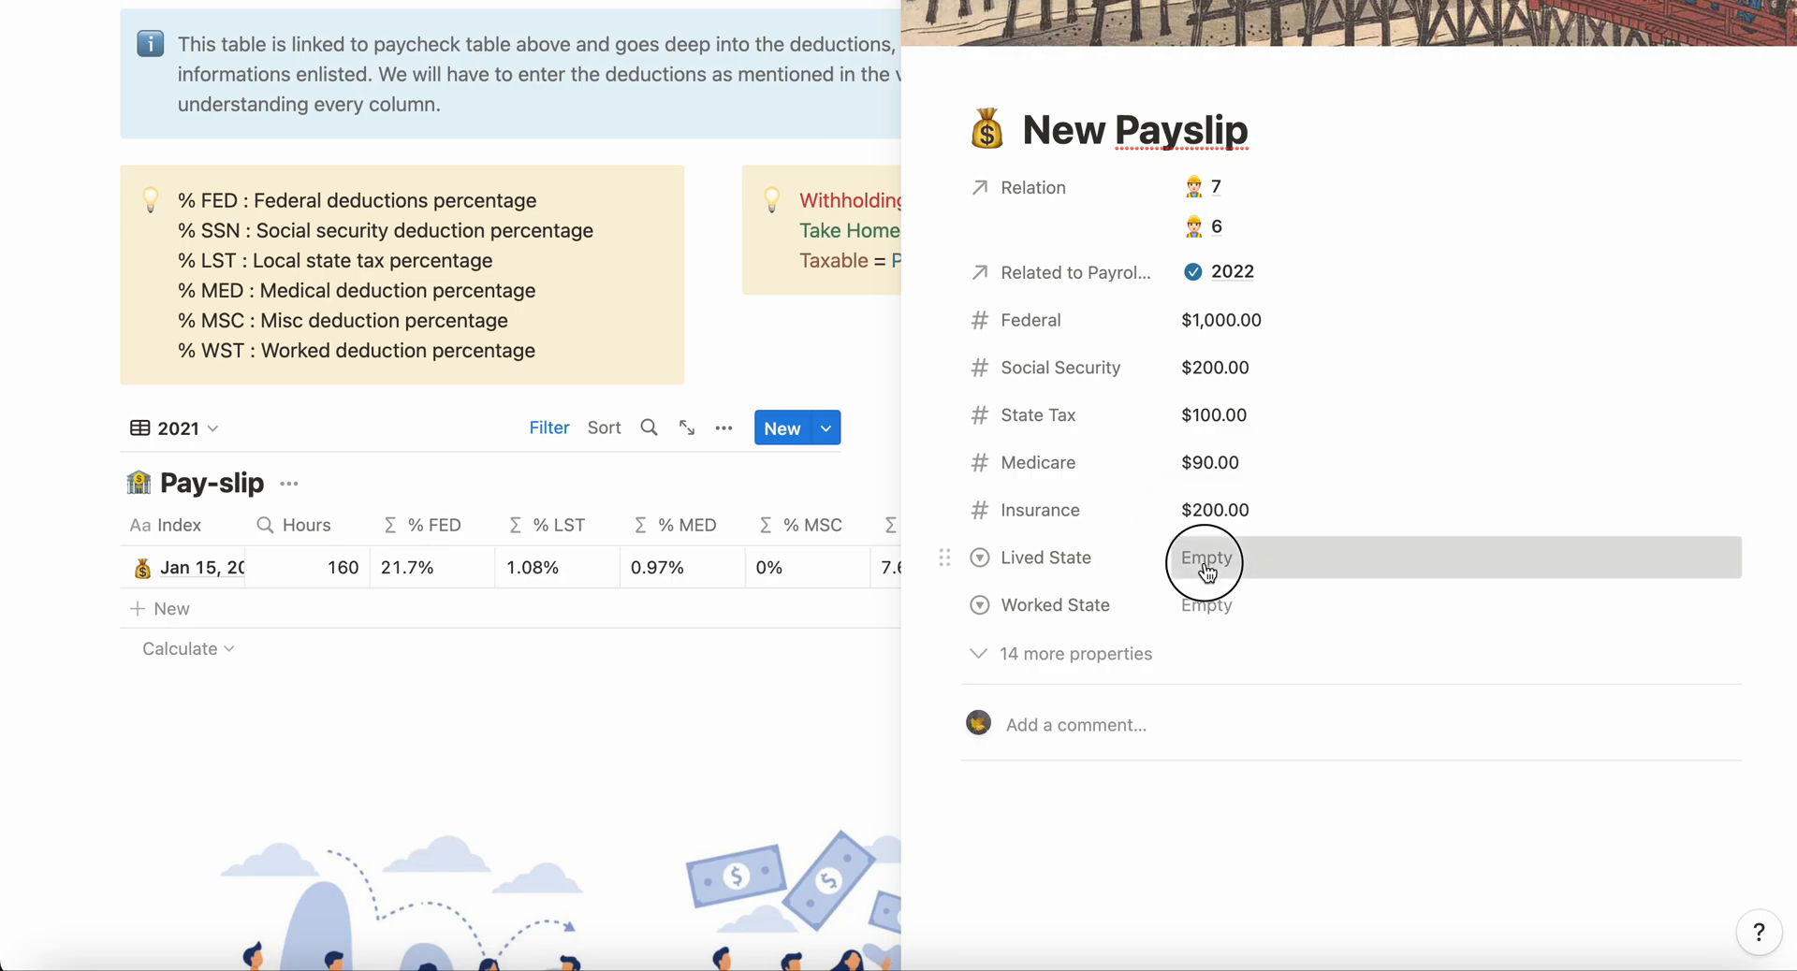
left_click(1271, 636)
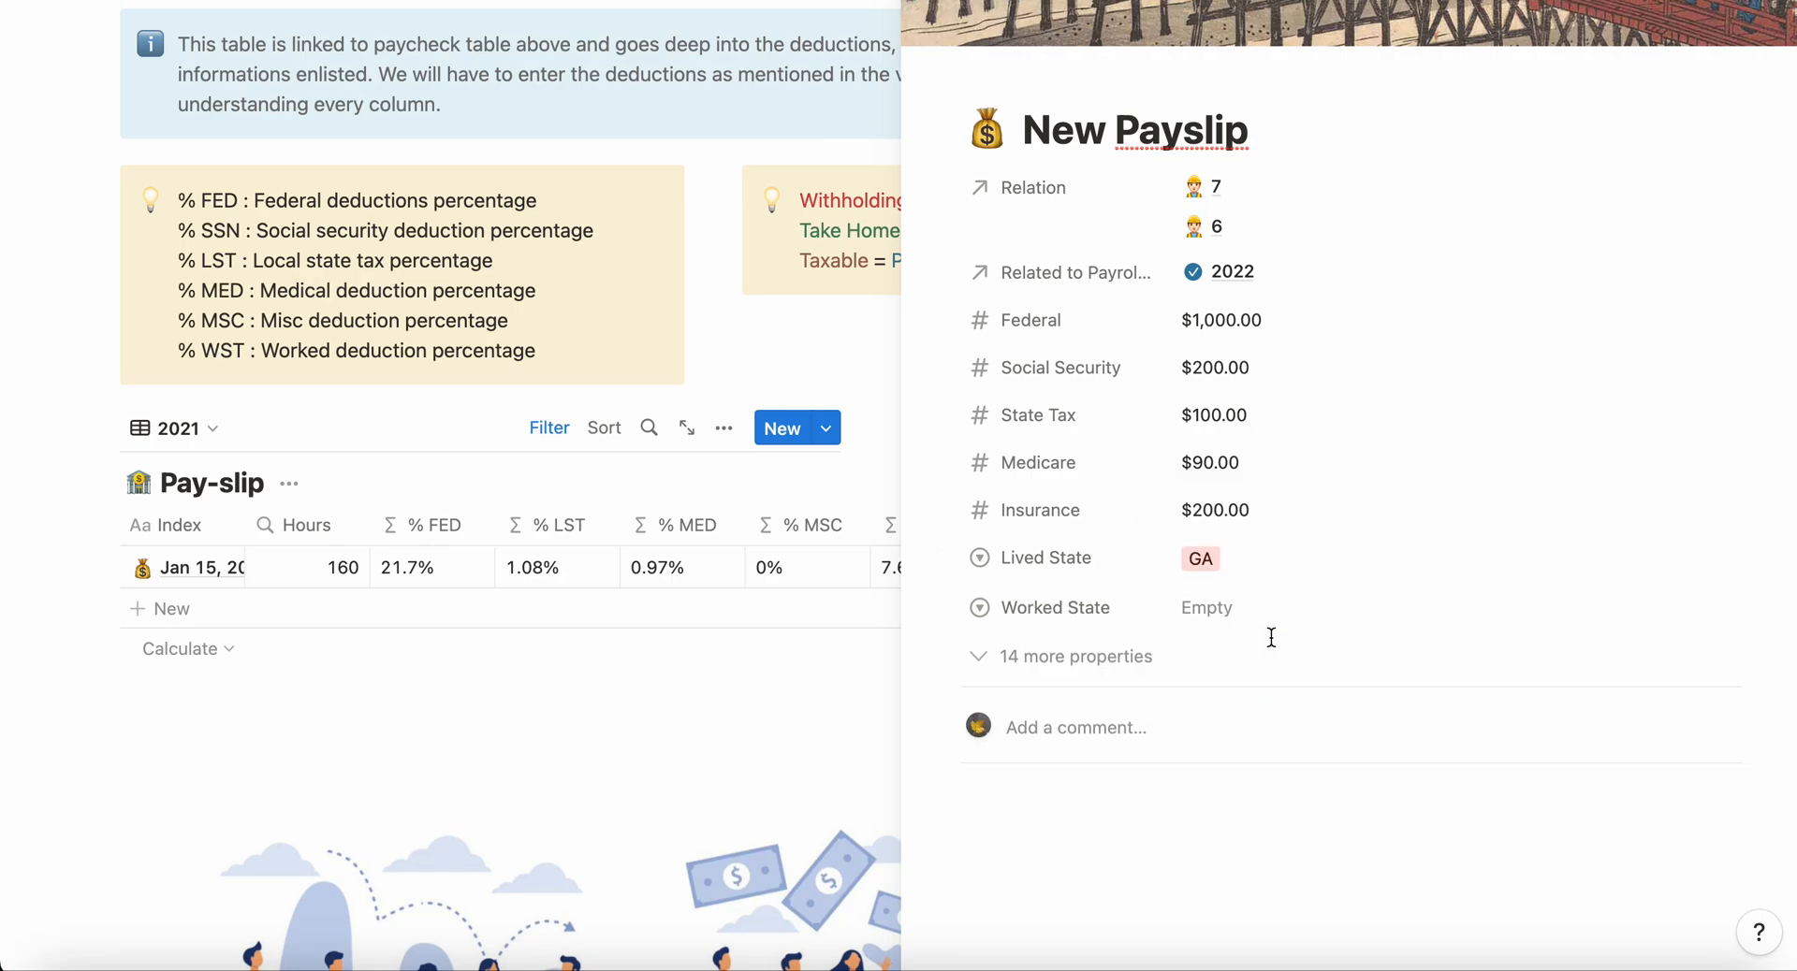
left_click(1232, 604)
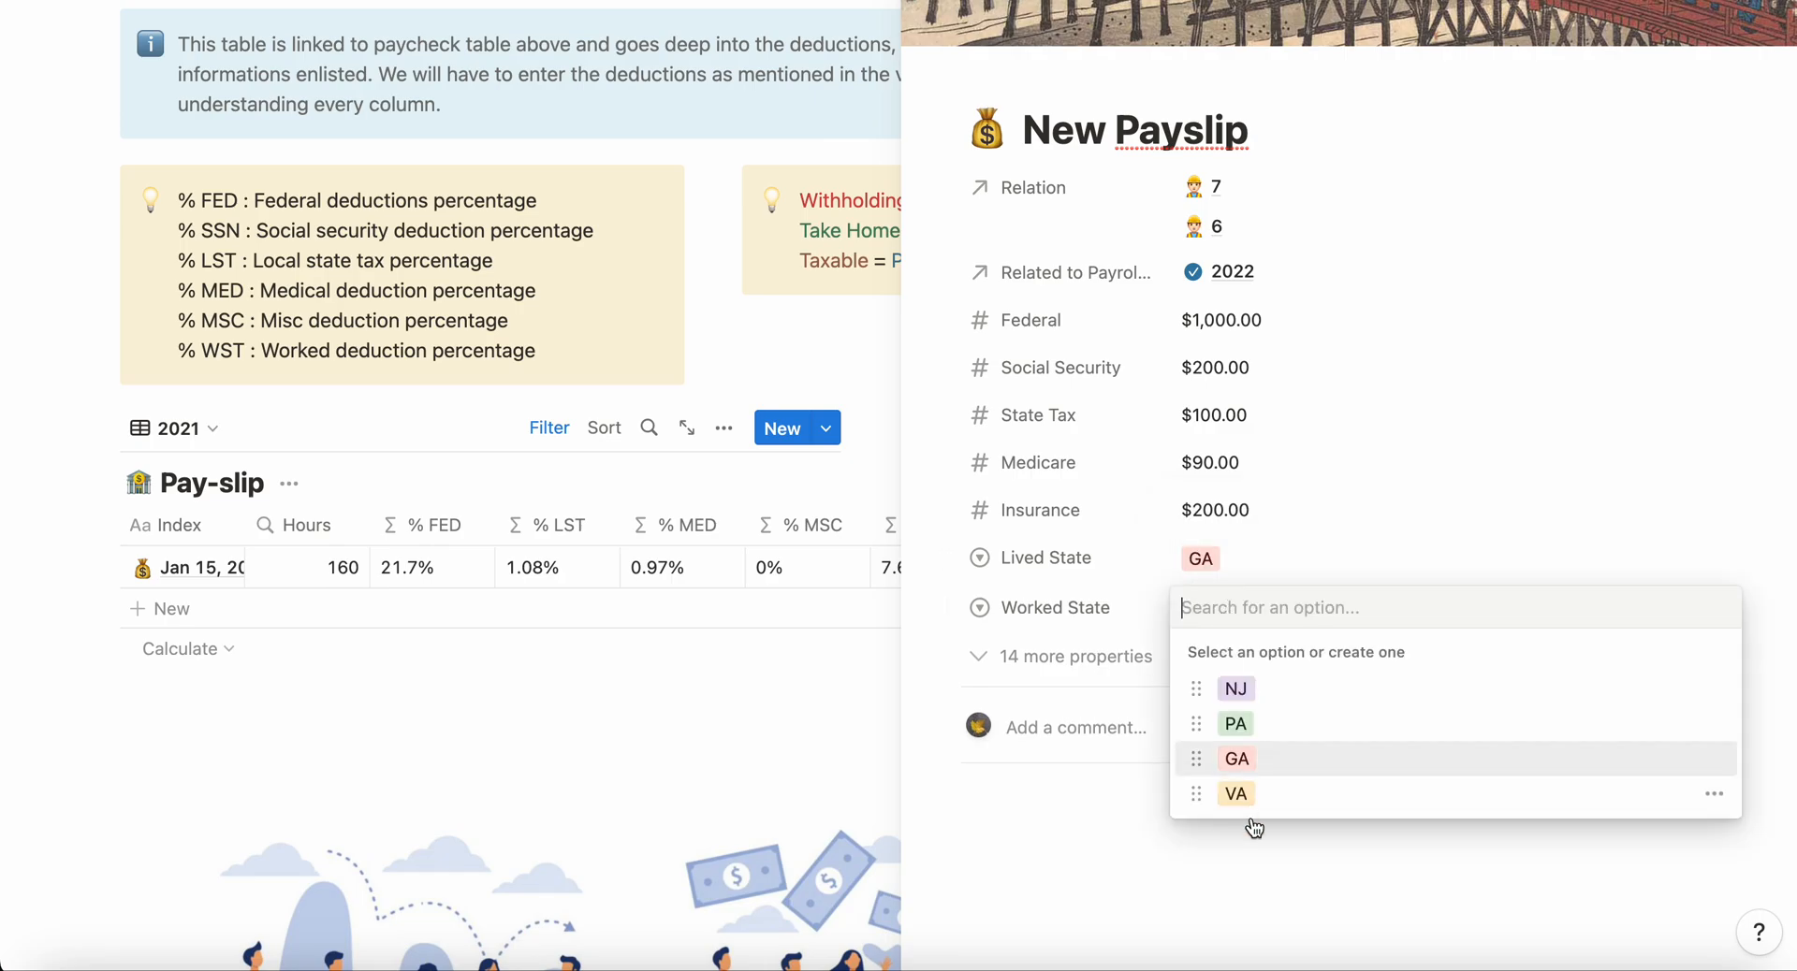
left_click(1235, 724)
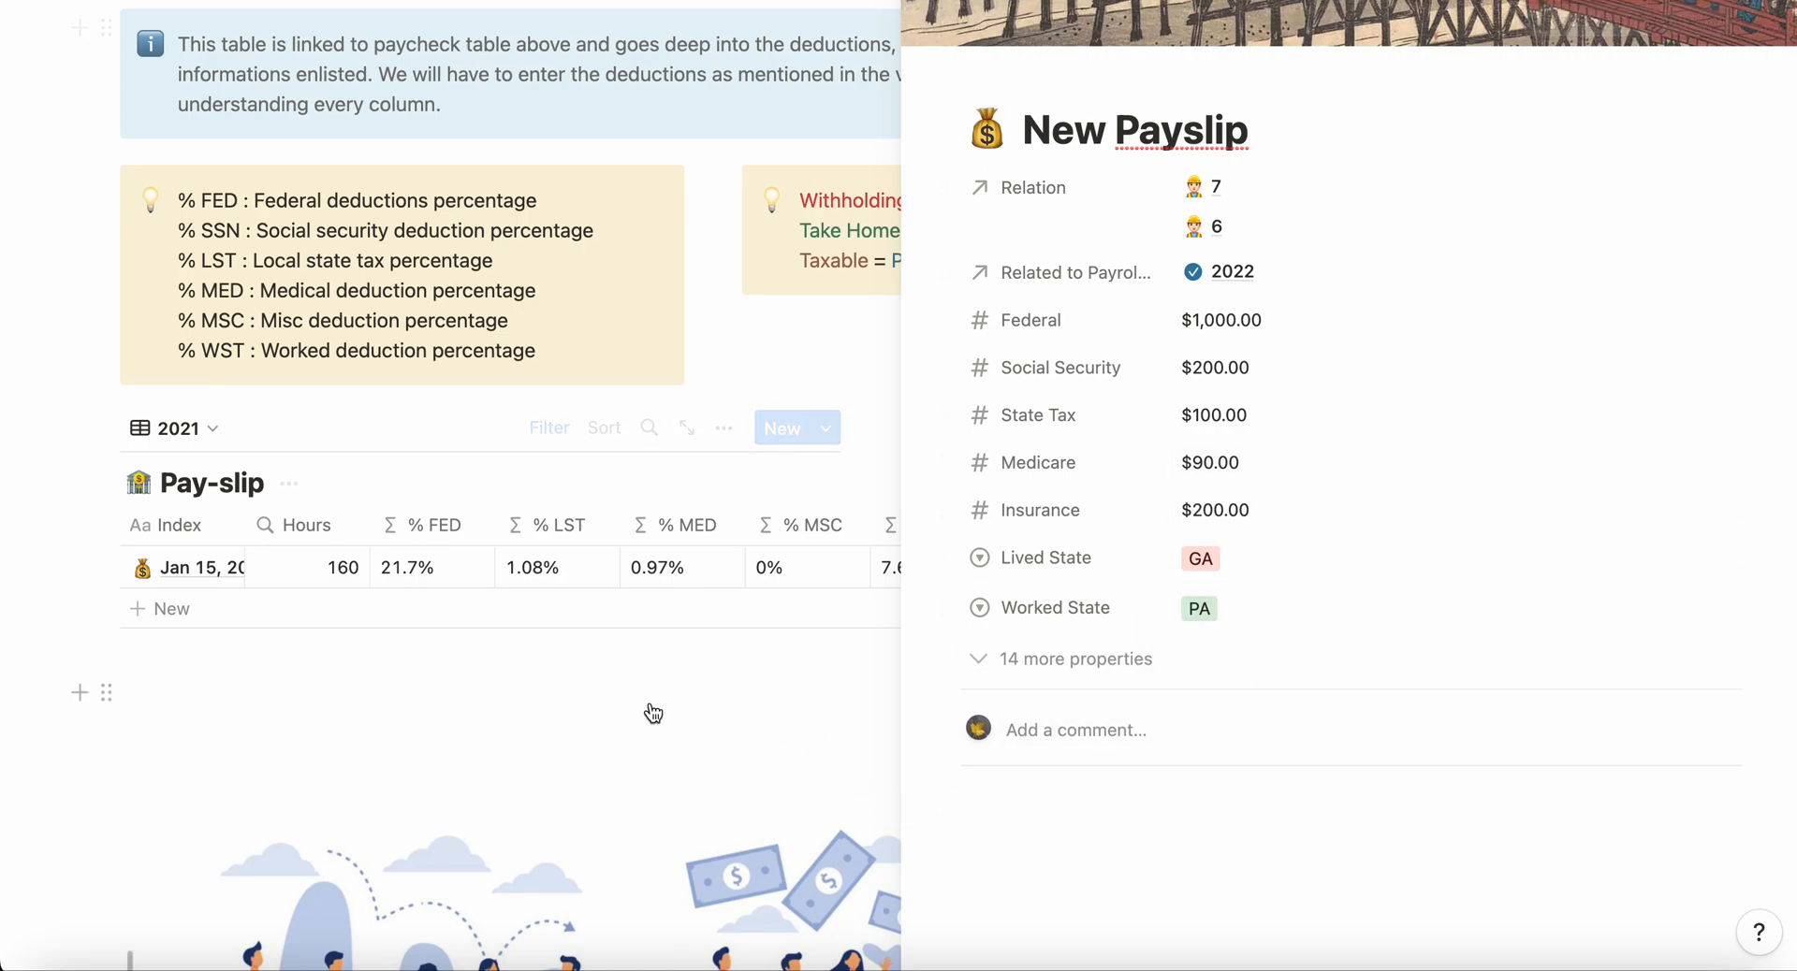
left_click(638, 806)
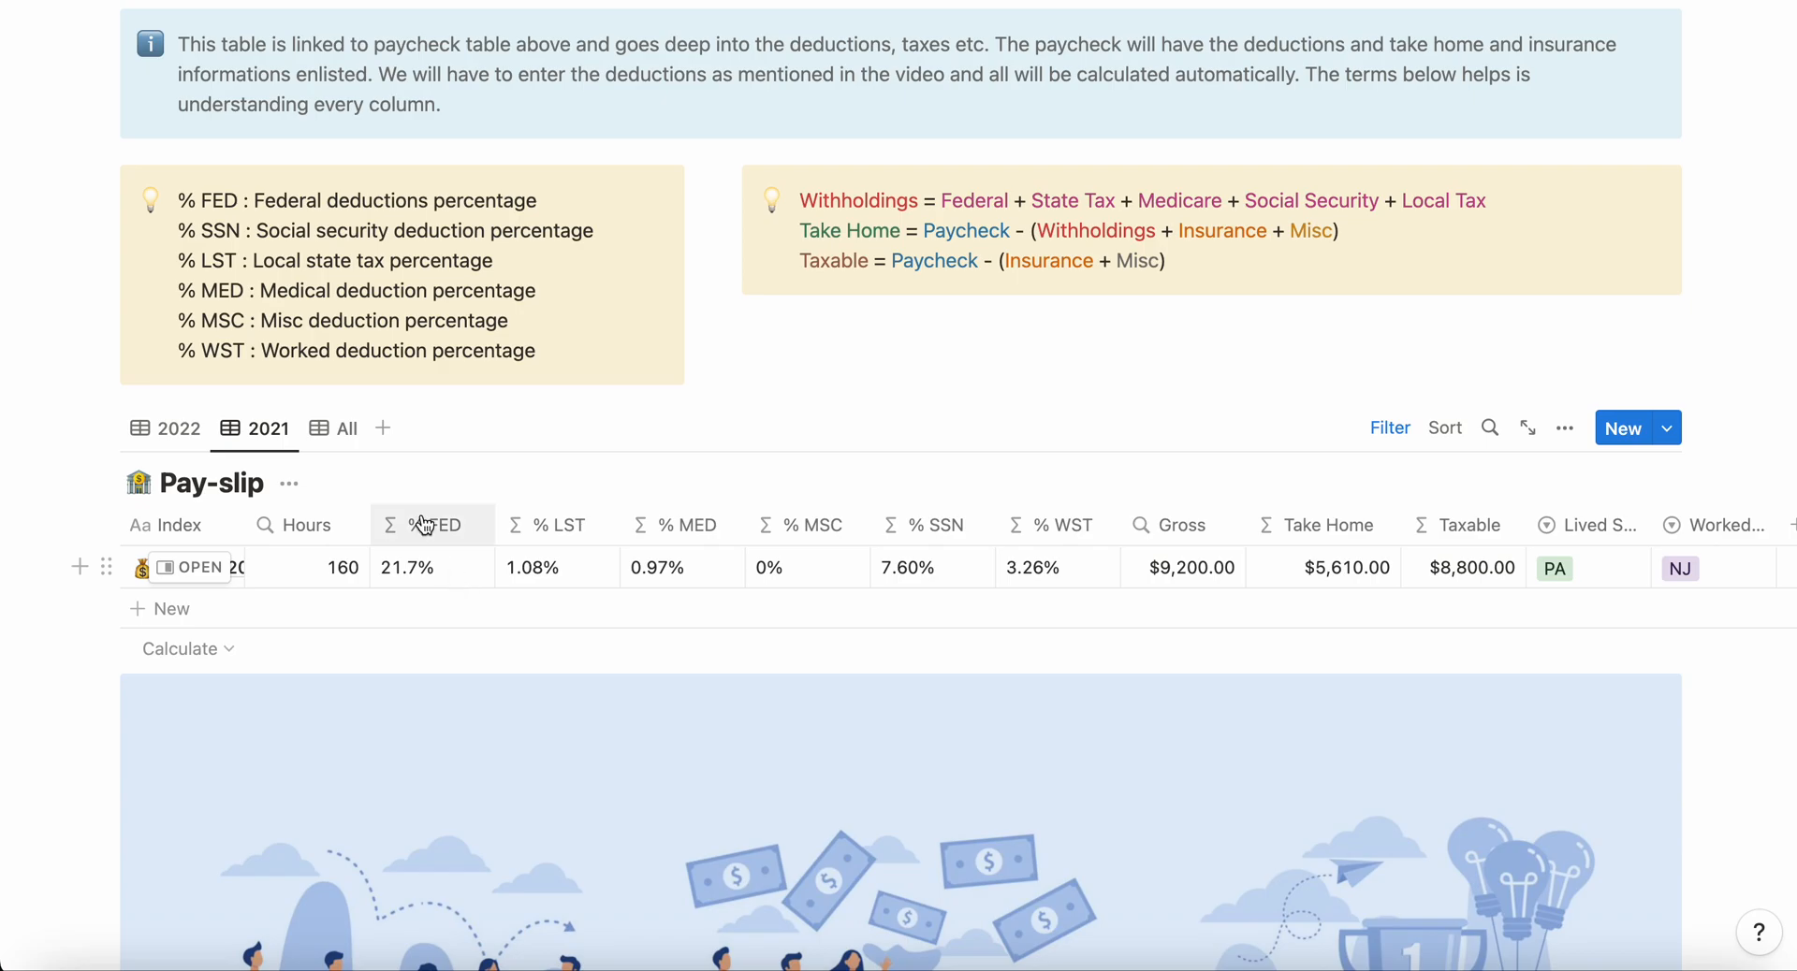
Step: Show all payslips in the Pay-slip table and delete the empty Ney Payslip entry
left_click(344, 427)
scroll(400, 661, "down", 3)
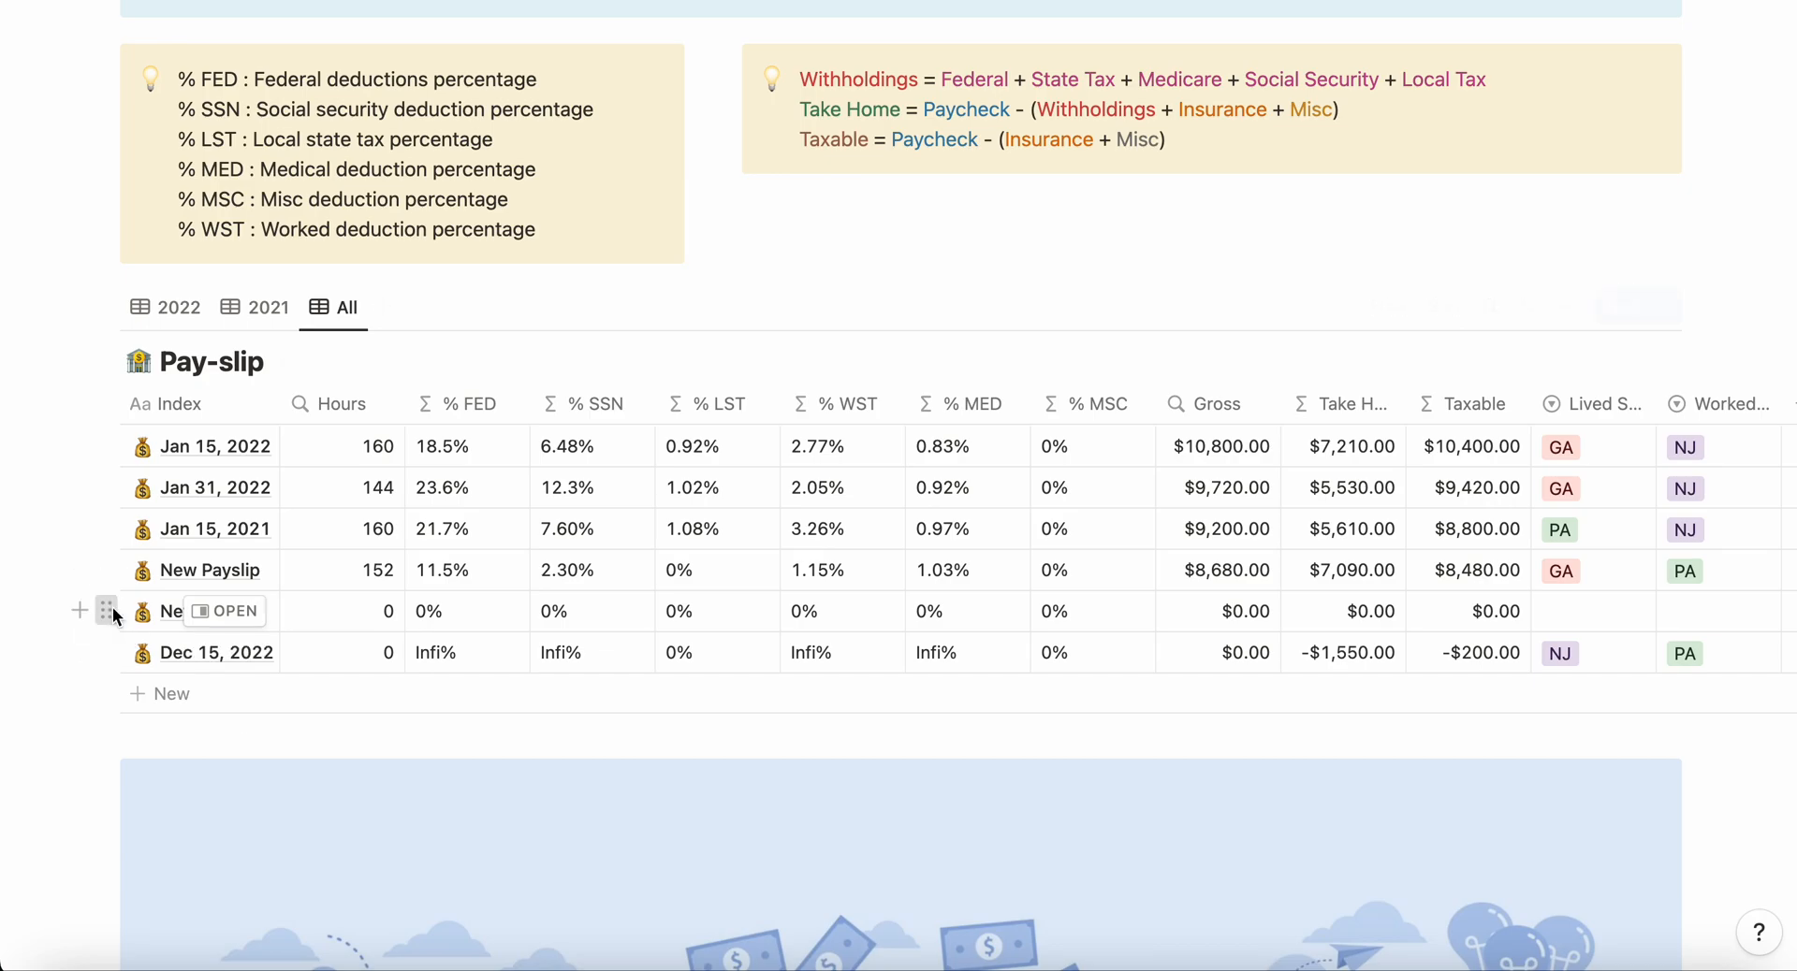
left_click(107, 611)
left_click(193, 509)
Step: Open the New Payslip entry and rename it as Dec 15, 2022
left_click(224, 570)
double_click(1180, 284)
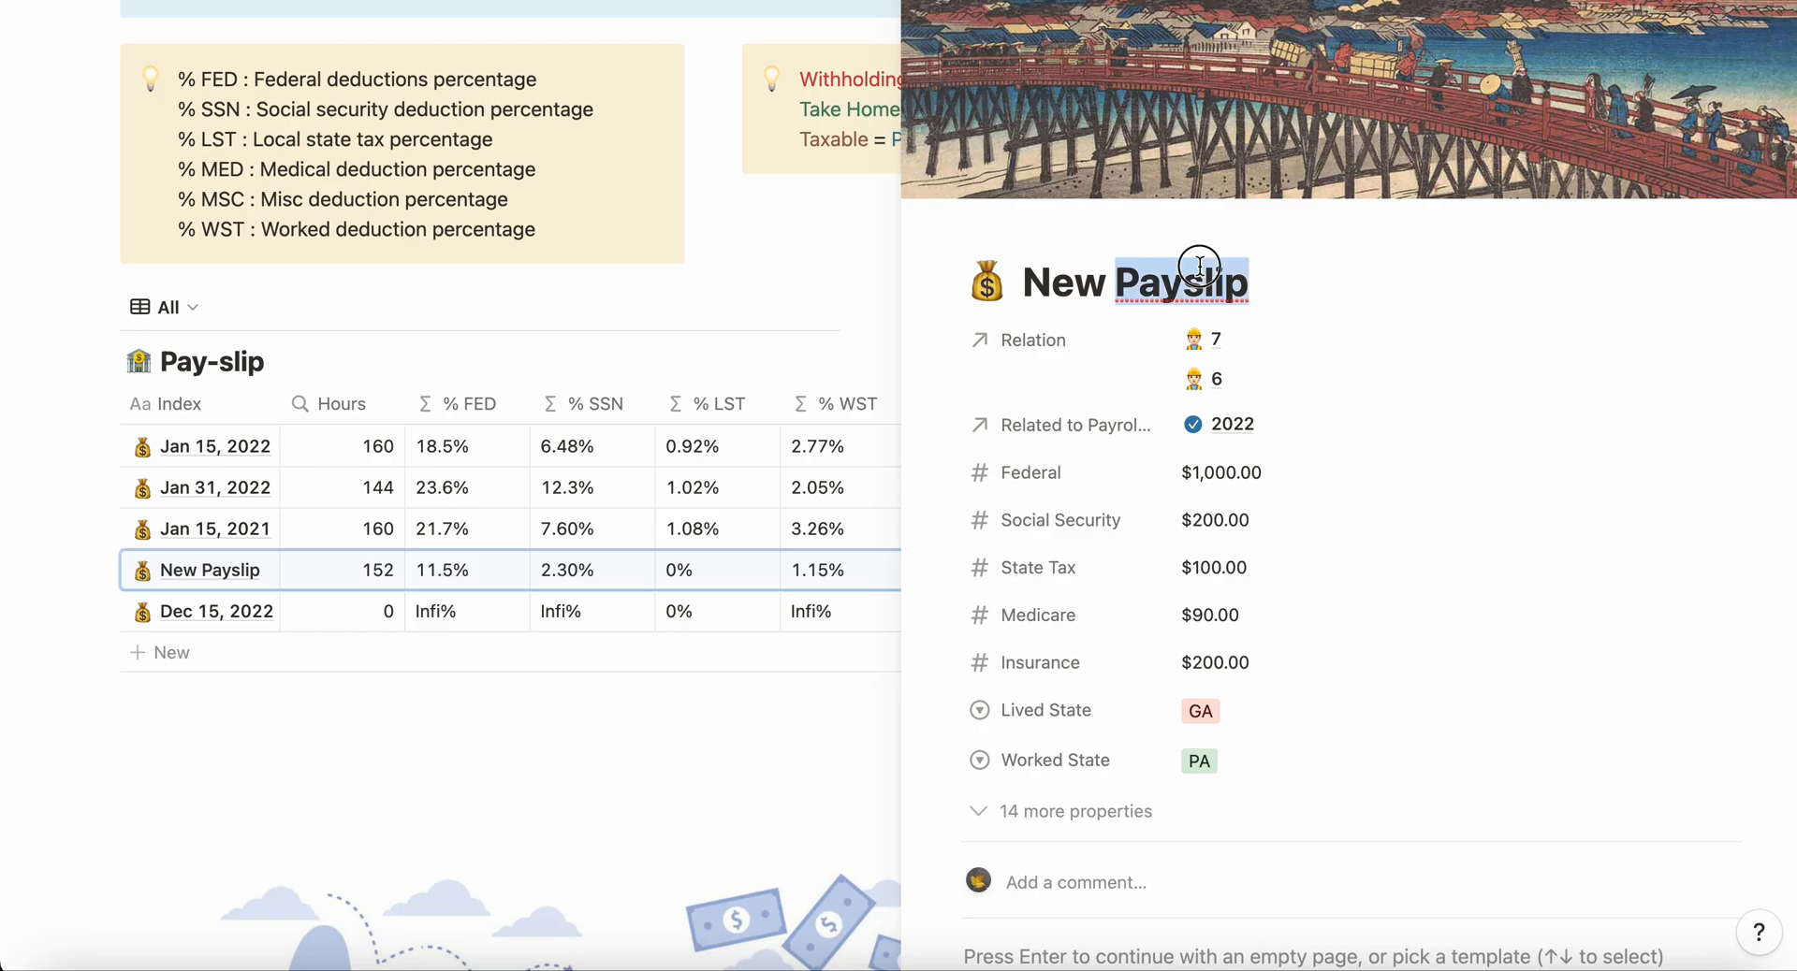
key("BackSpace")
key("BackSpace")
key("BackSpace")
key("BackSpace")
key("BackSpace")
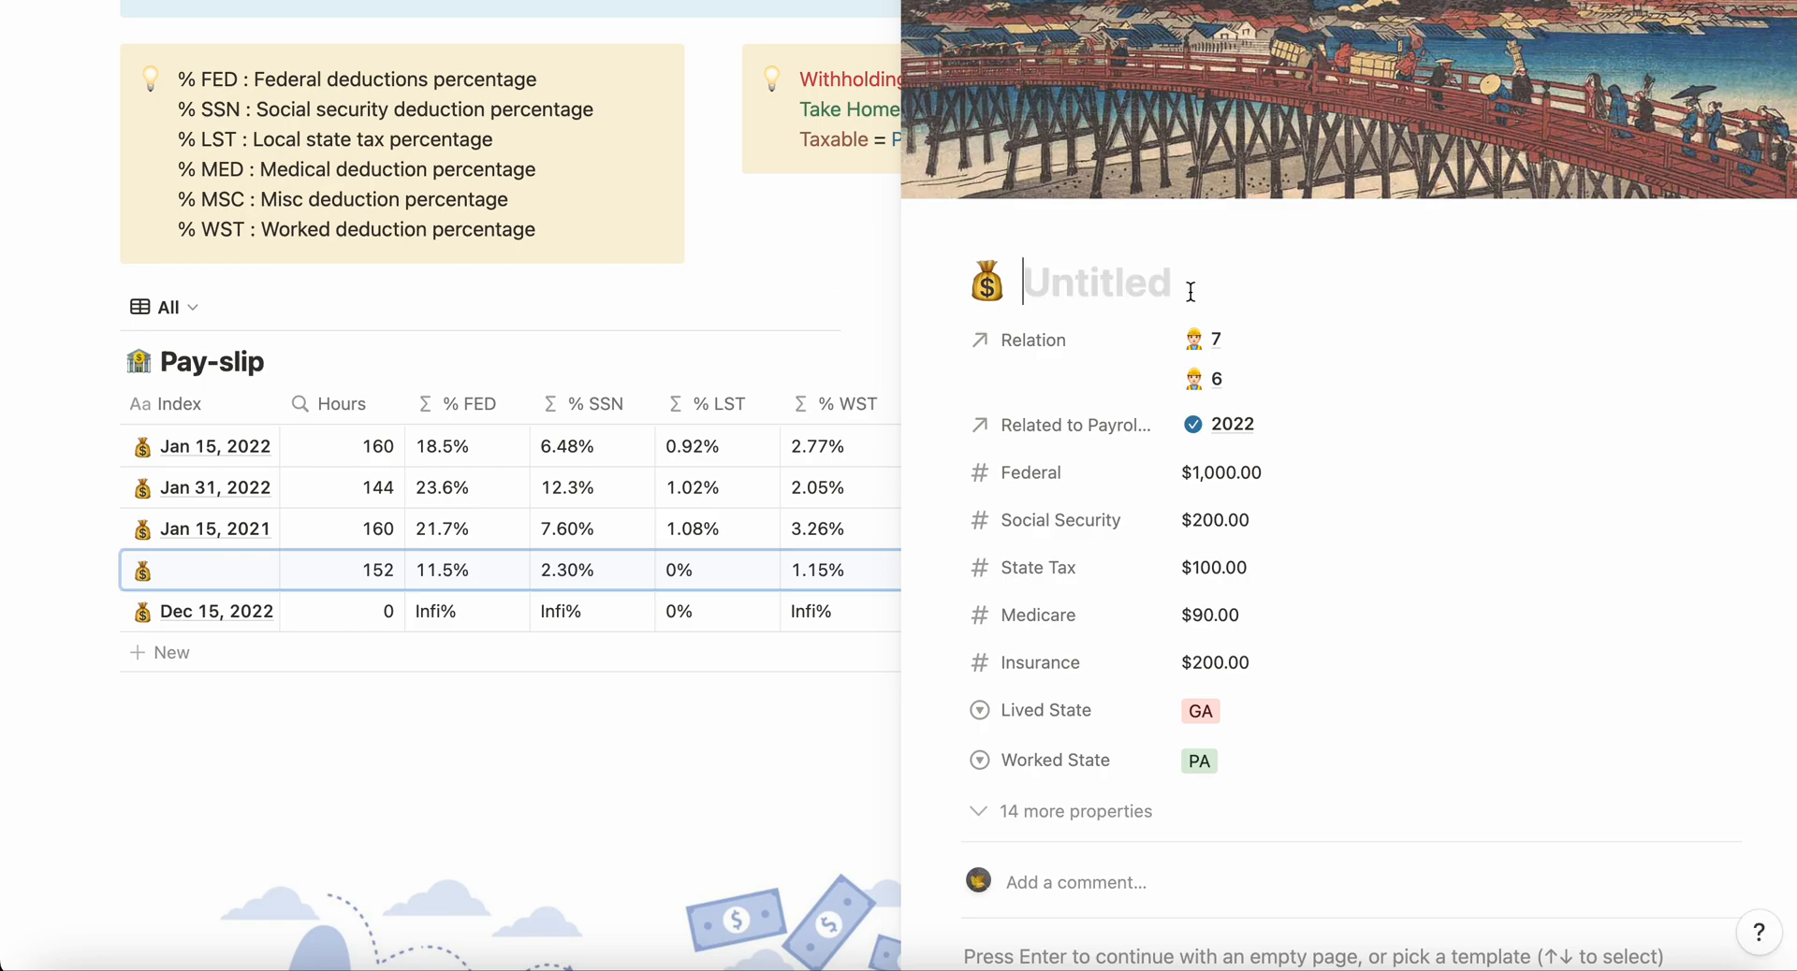
type("Dec 1")
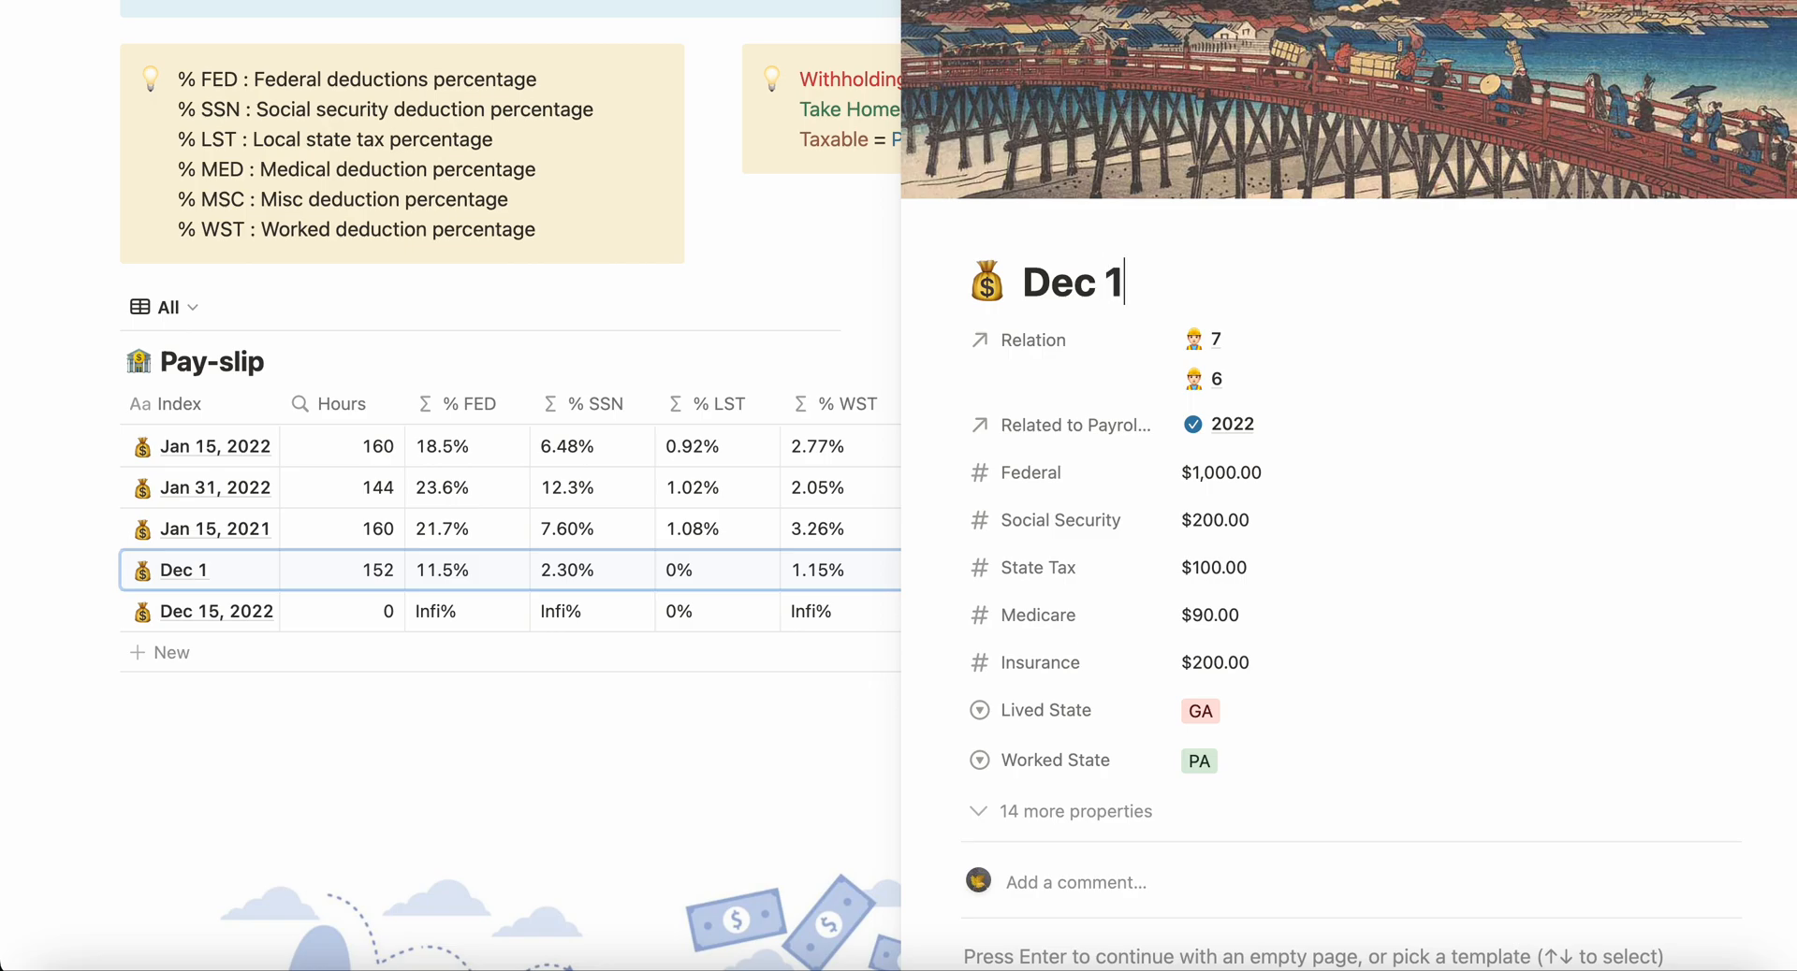
type("5, 2022")
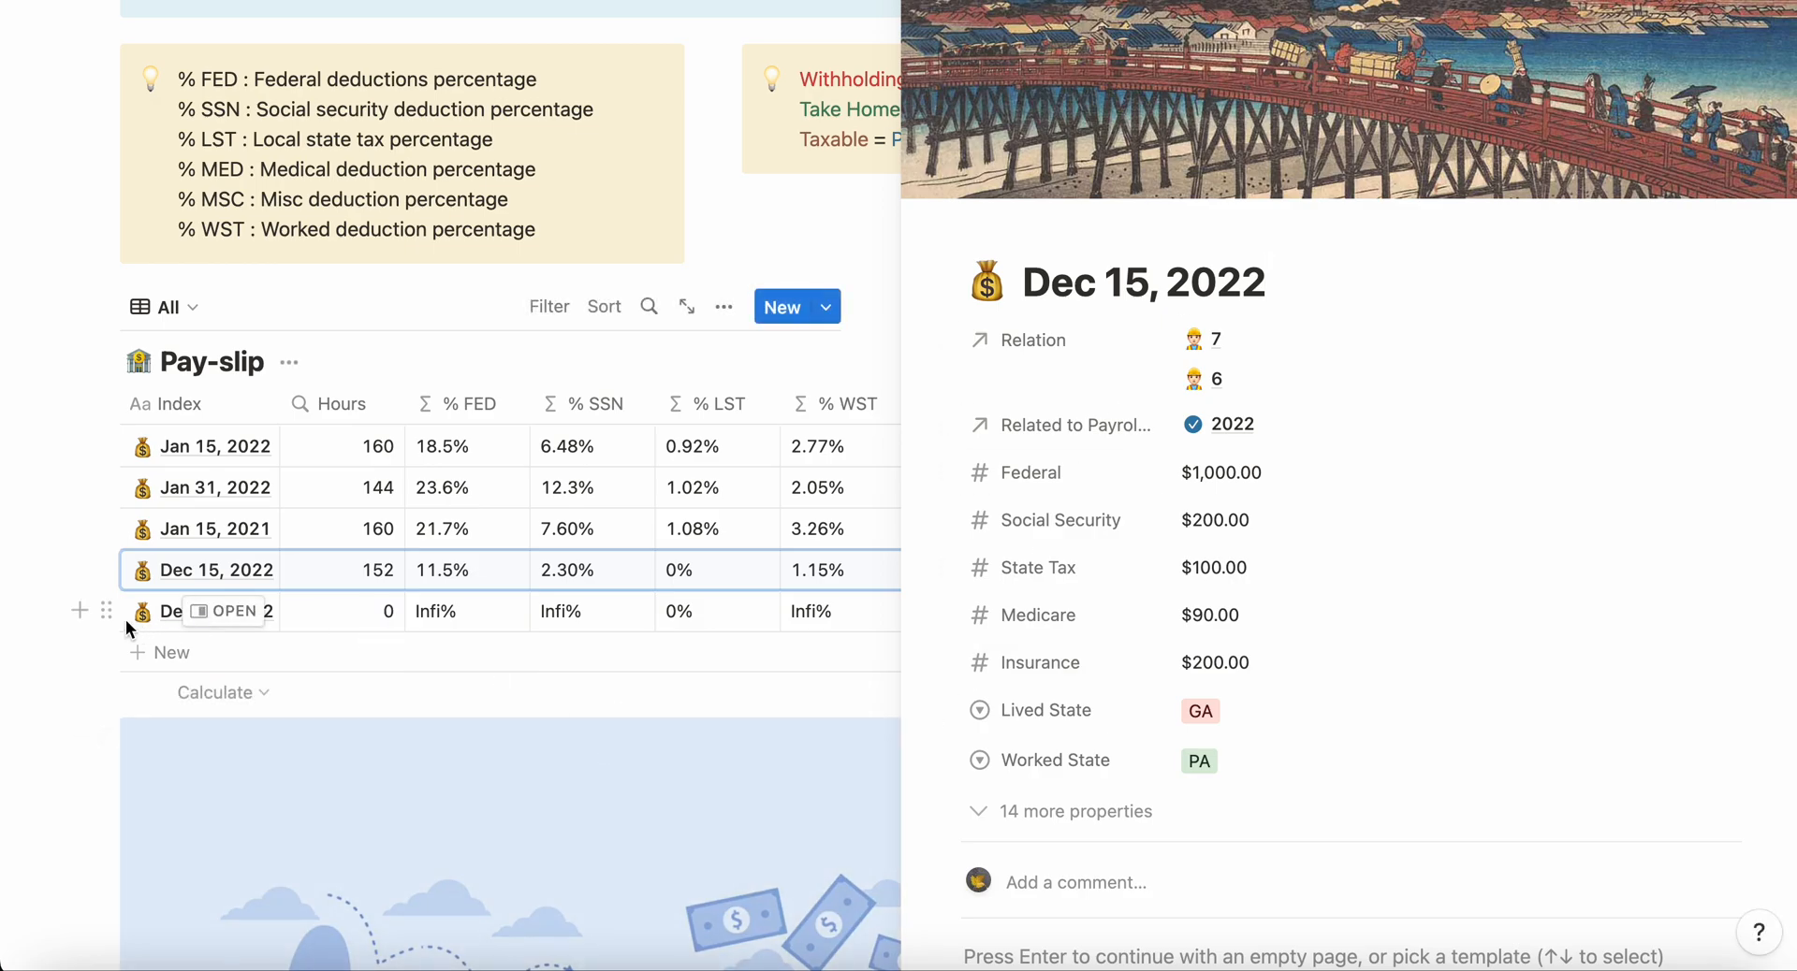
Step: Delete the duplicate Dec 15, 2022 payslip that has zero hours, and close the open payslip page
left_click(106, 610)
left_click(168, 512)
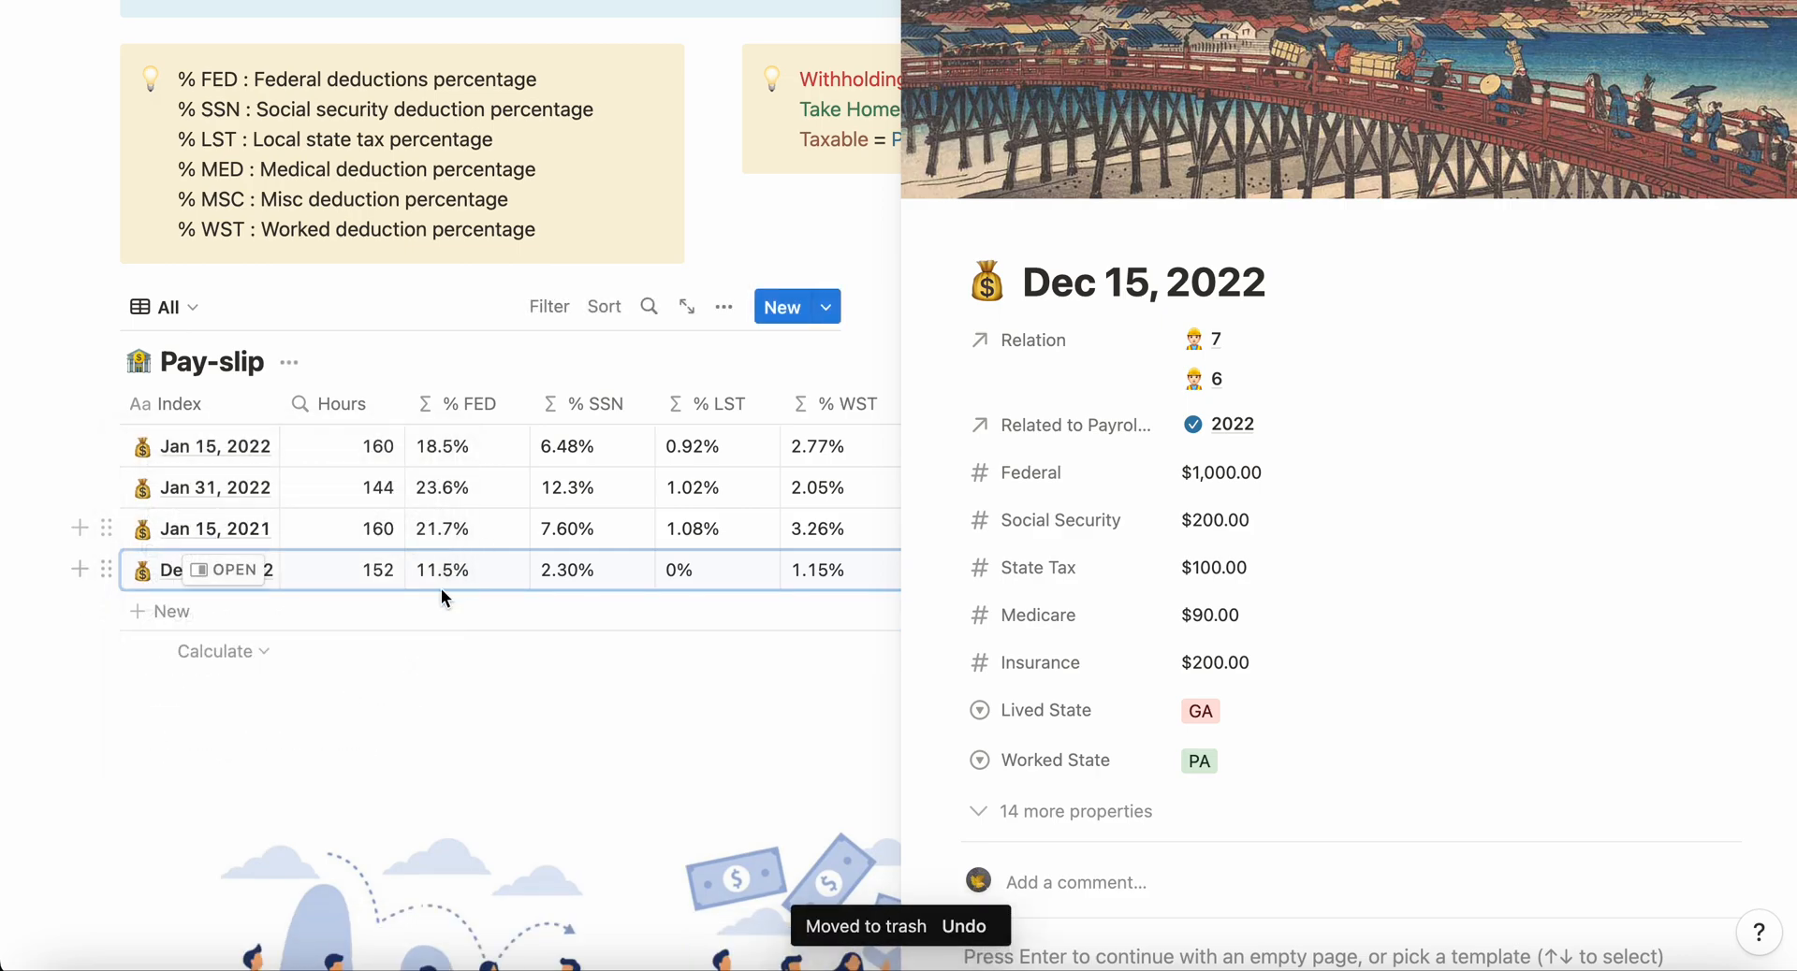
left_click(835, 244)
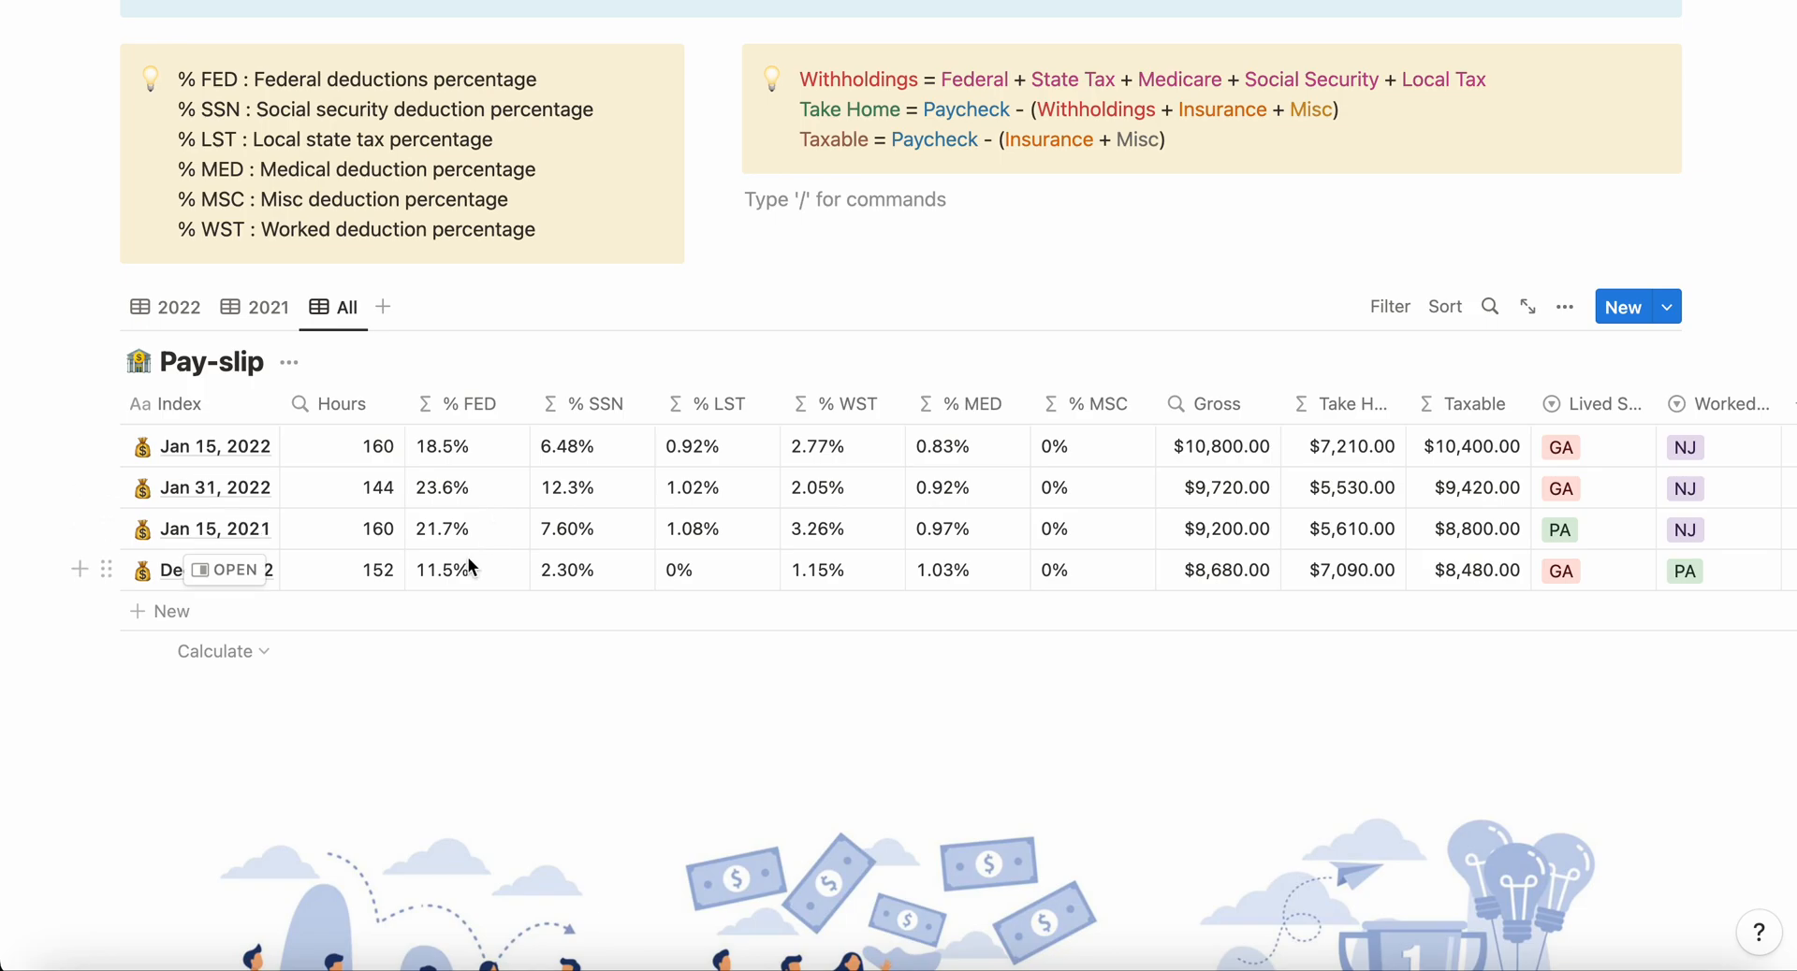
Step: Review the Payroll Summary, Company, Projects and Paycheck tables with the new entries included
scroll(467, 557, "up", 20)
scroll(468, 558, "down", 5)
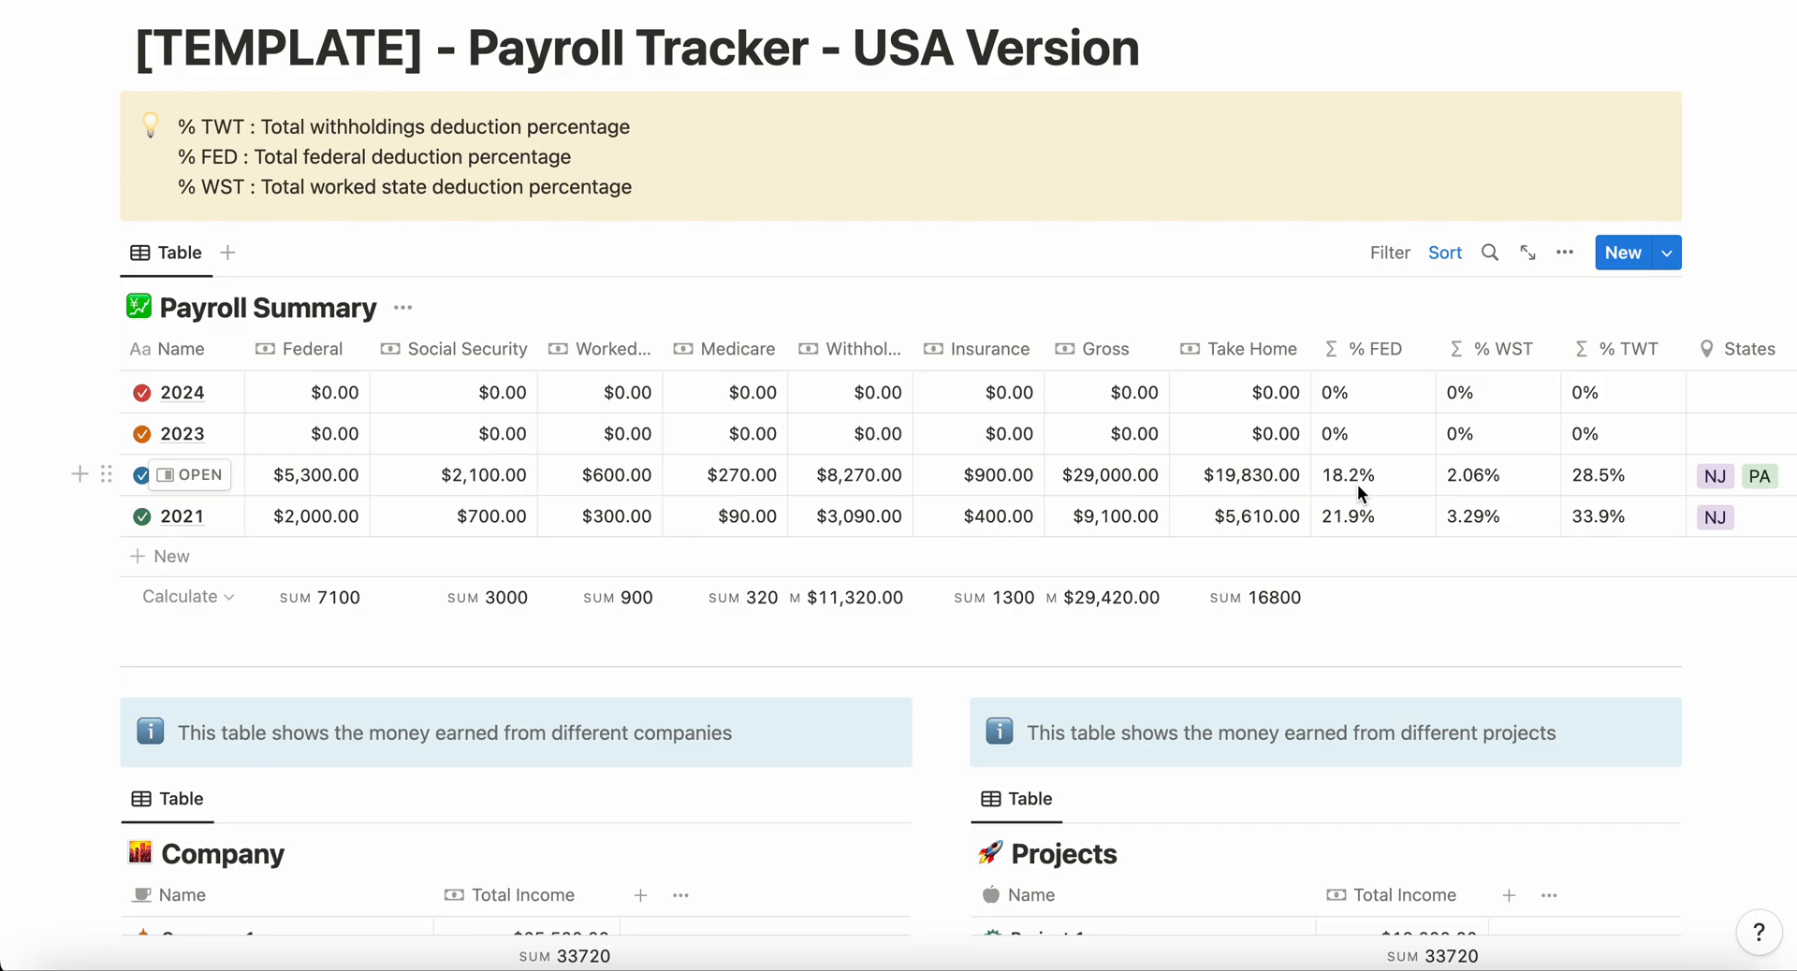
scroll(1357, 485, "down", 2)
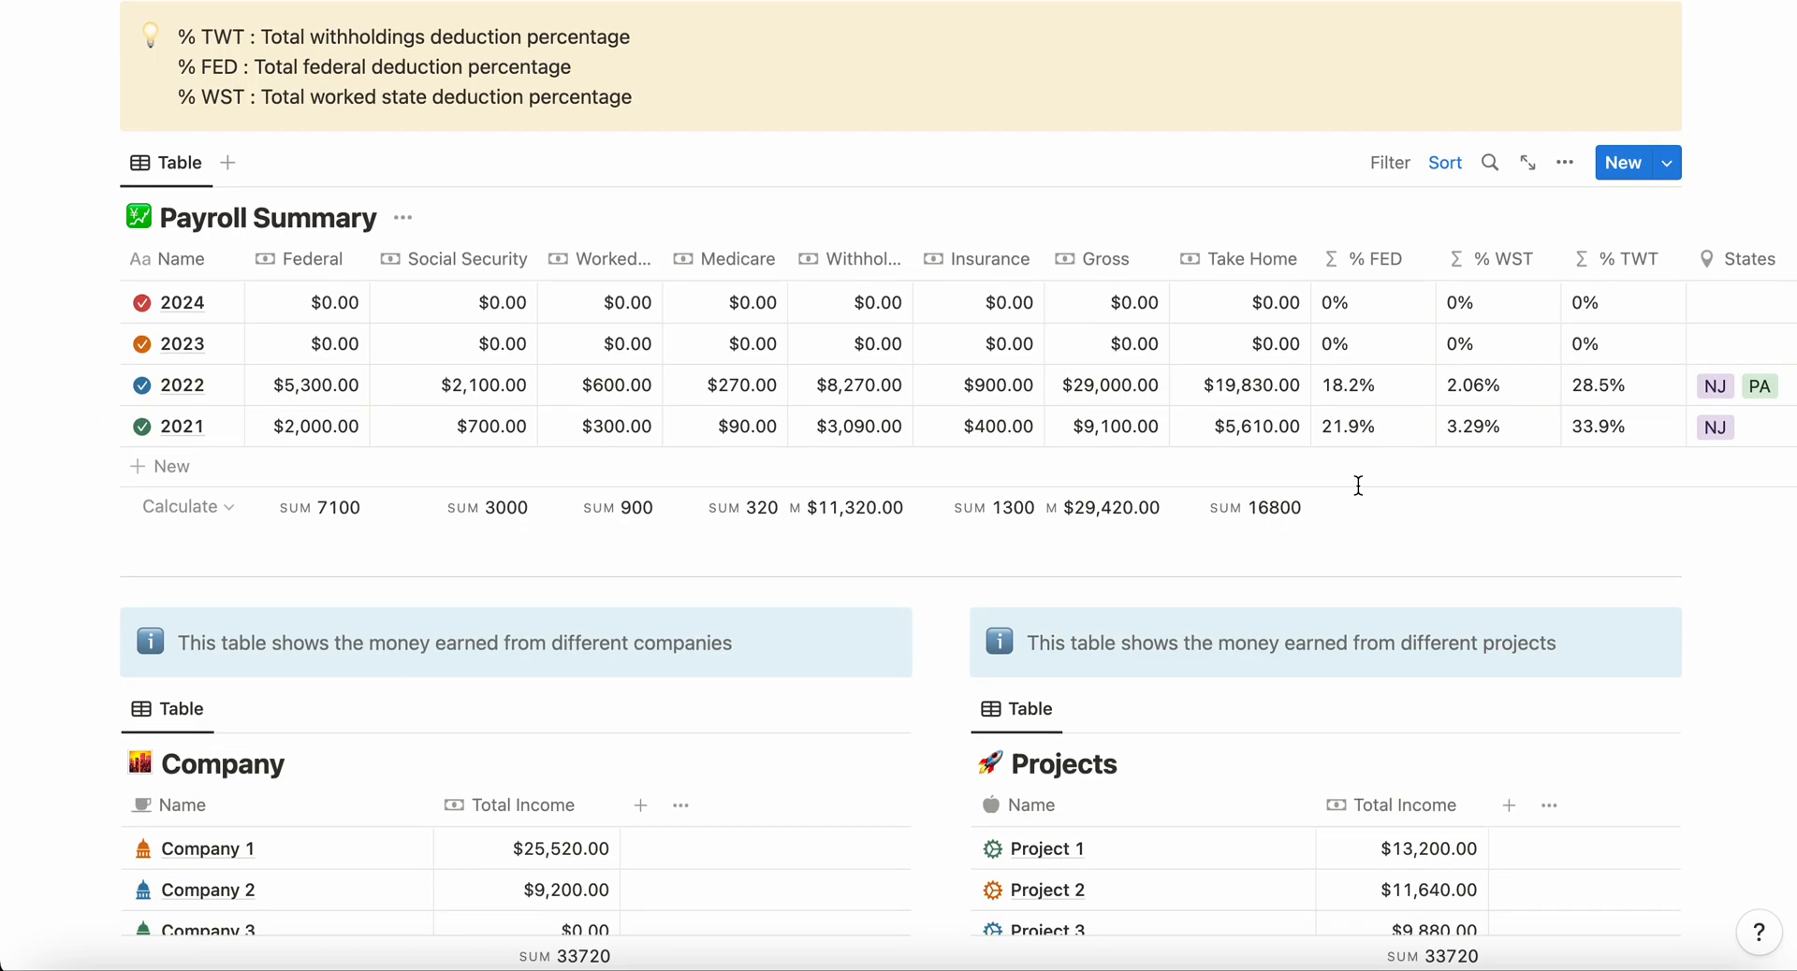
scroll(1358, 485, "down", 10)
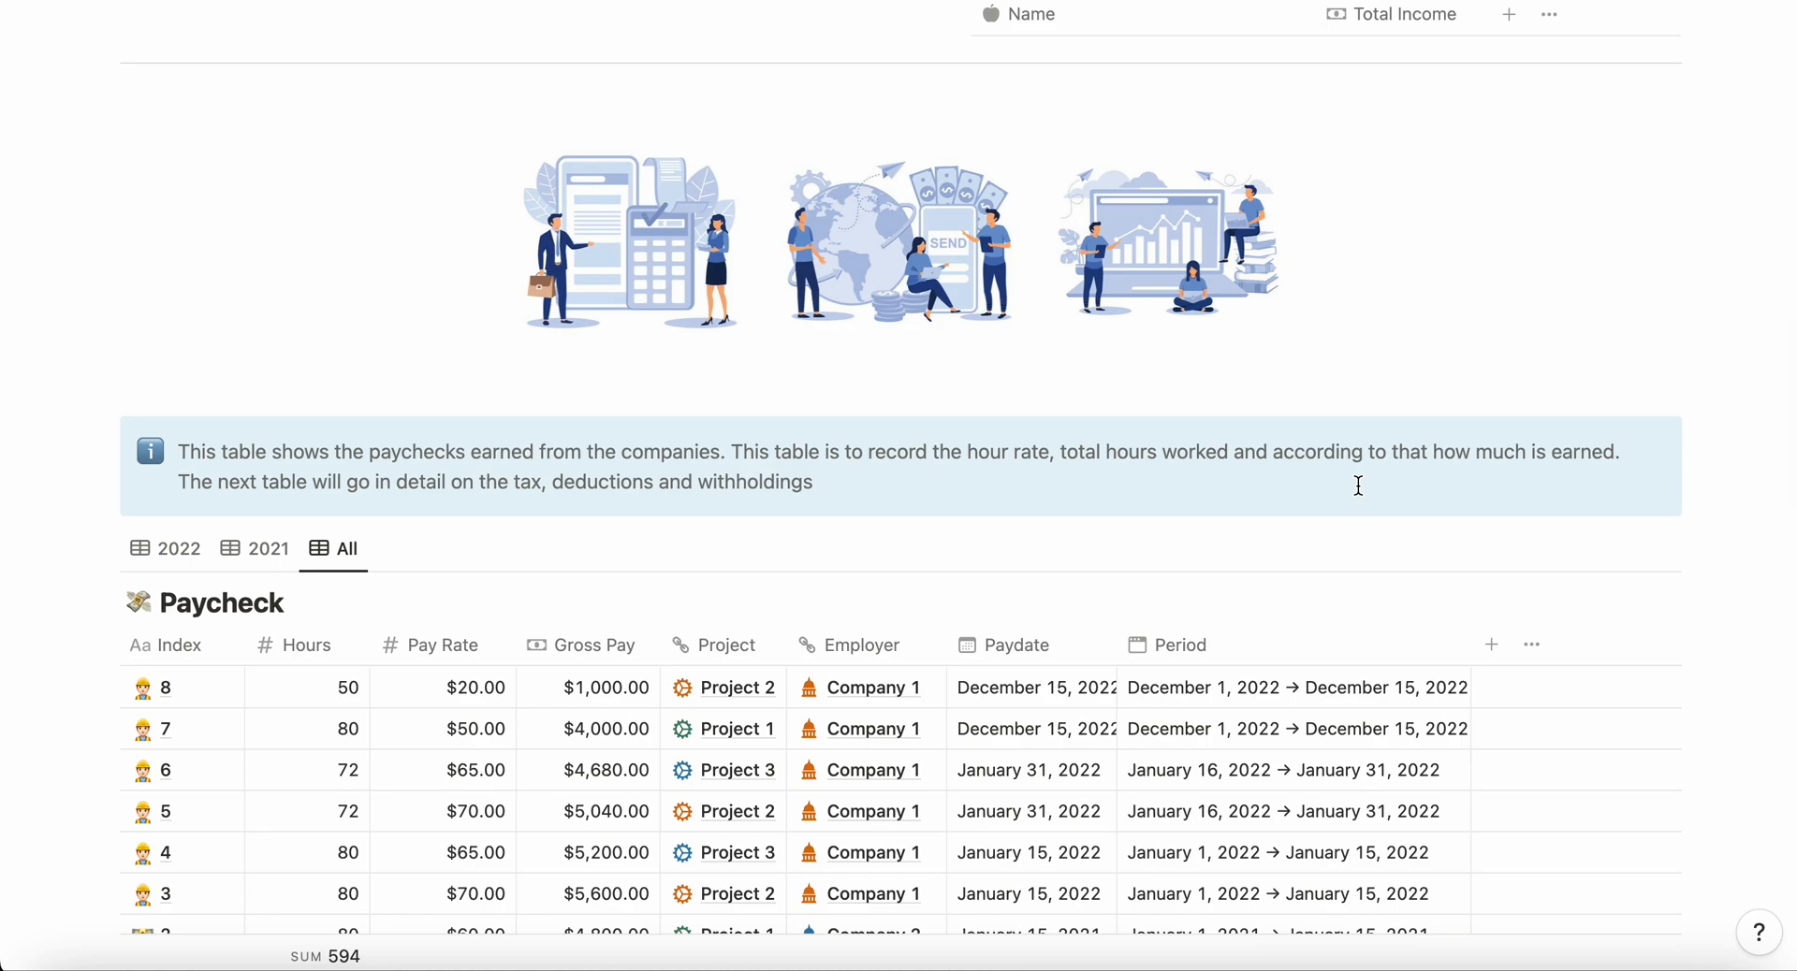
scroll(1358, 485, "down", 6)
scroll(1358, 487, "up", 4)
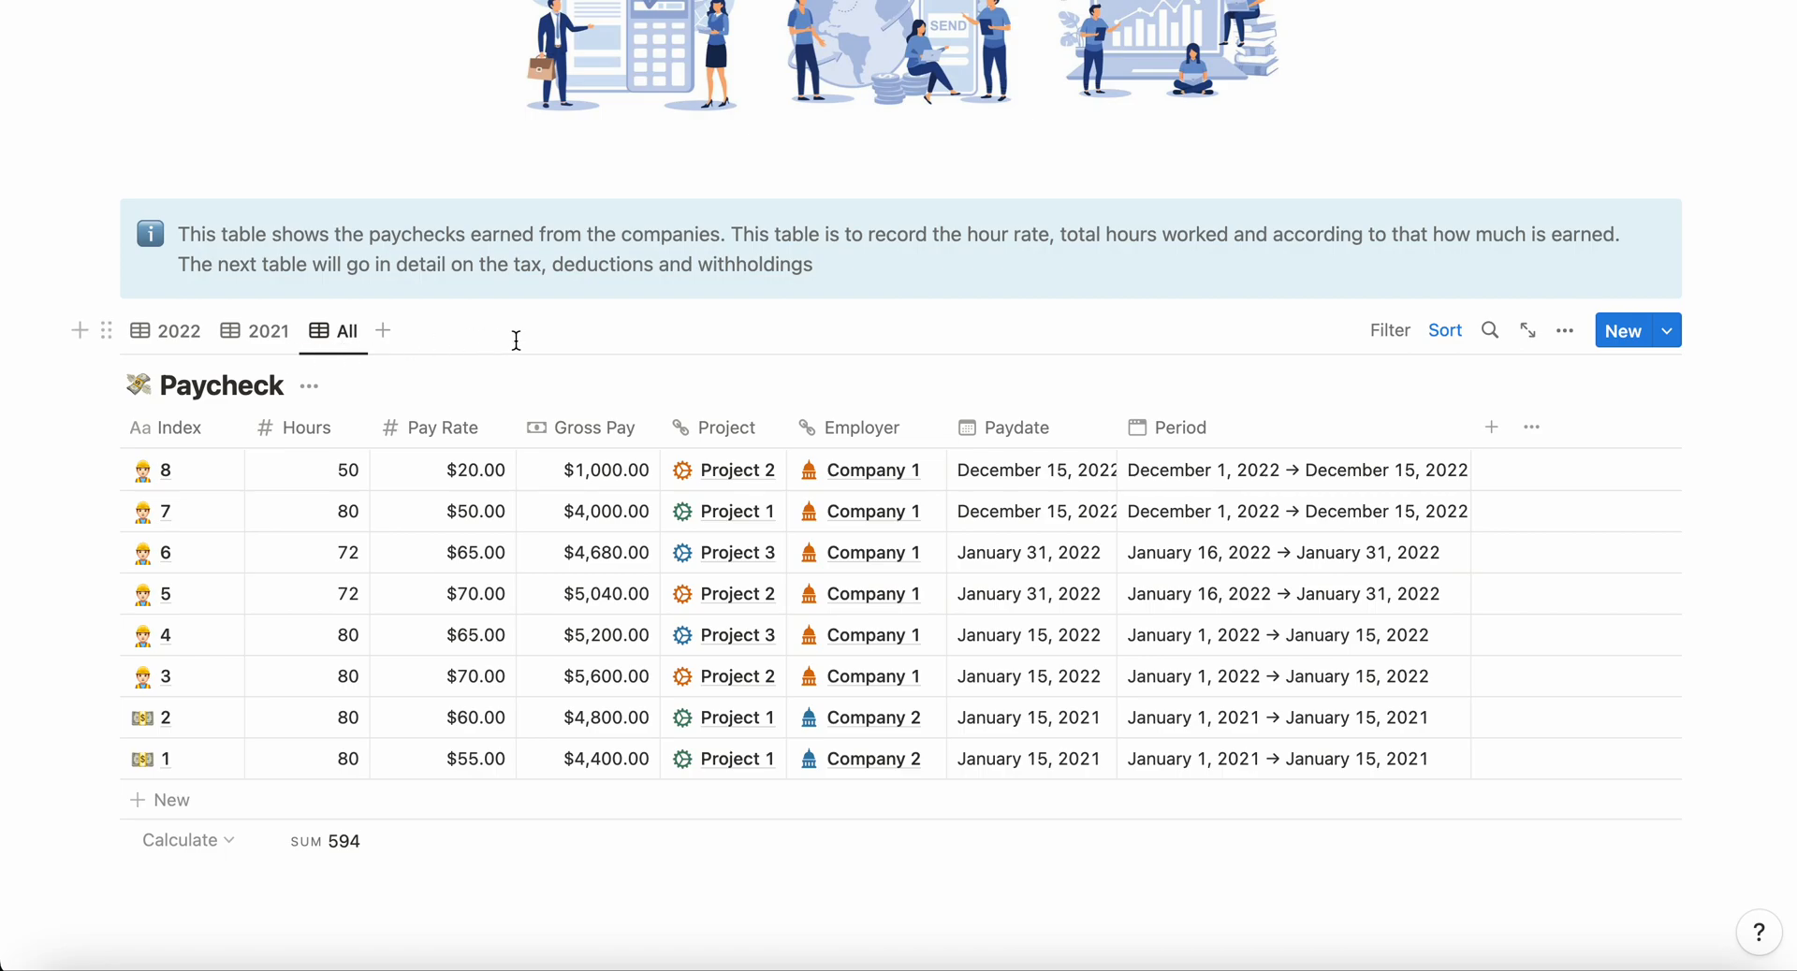
Step: Examine the paydate sort in the Paycheck table's All view and the paydate filter rules in its 2021 view
left_click(1446, 335)
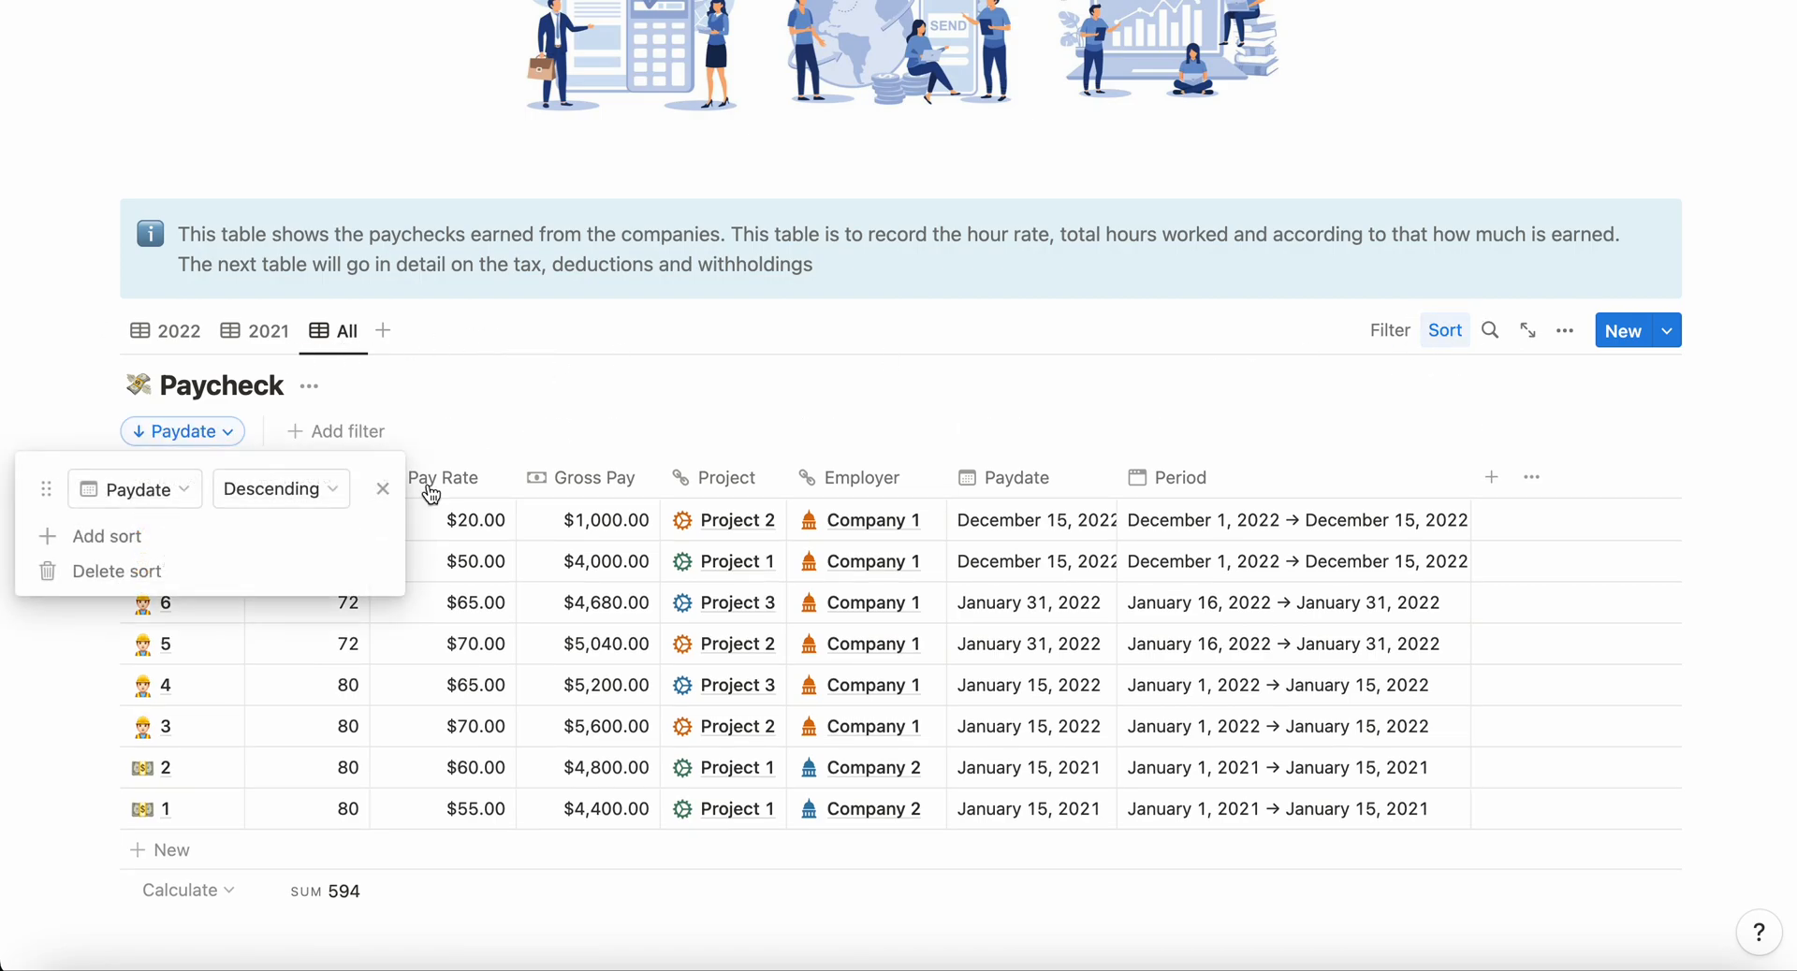
left_click(532, 387)
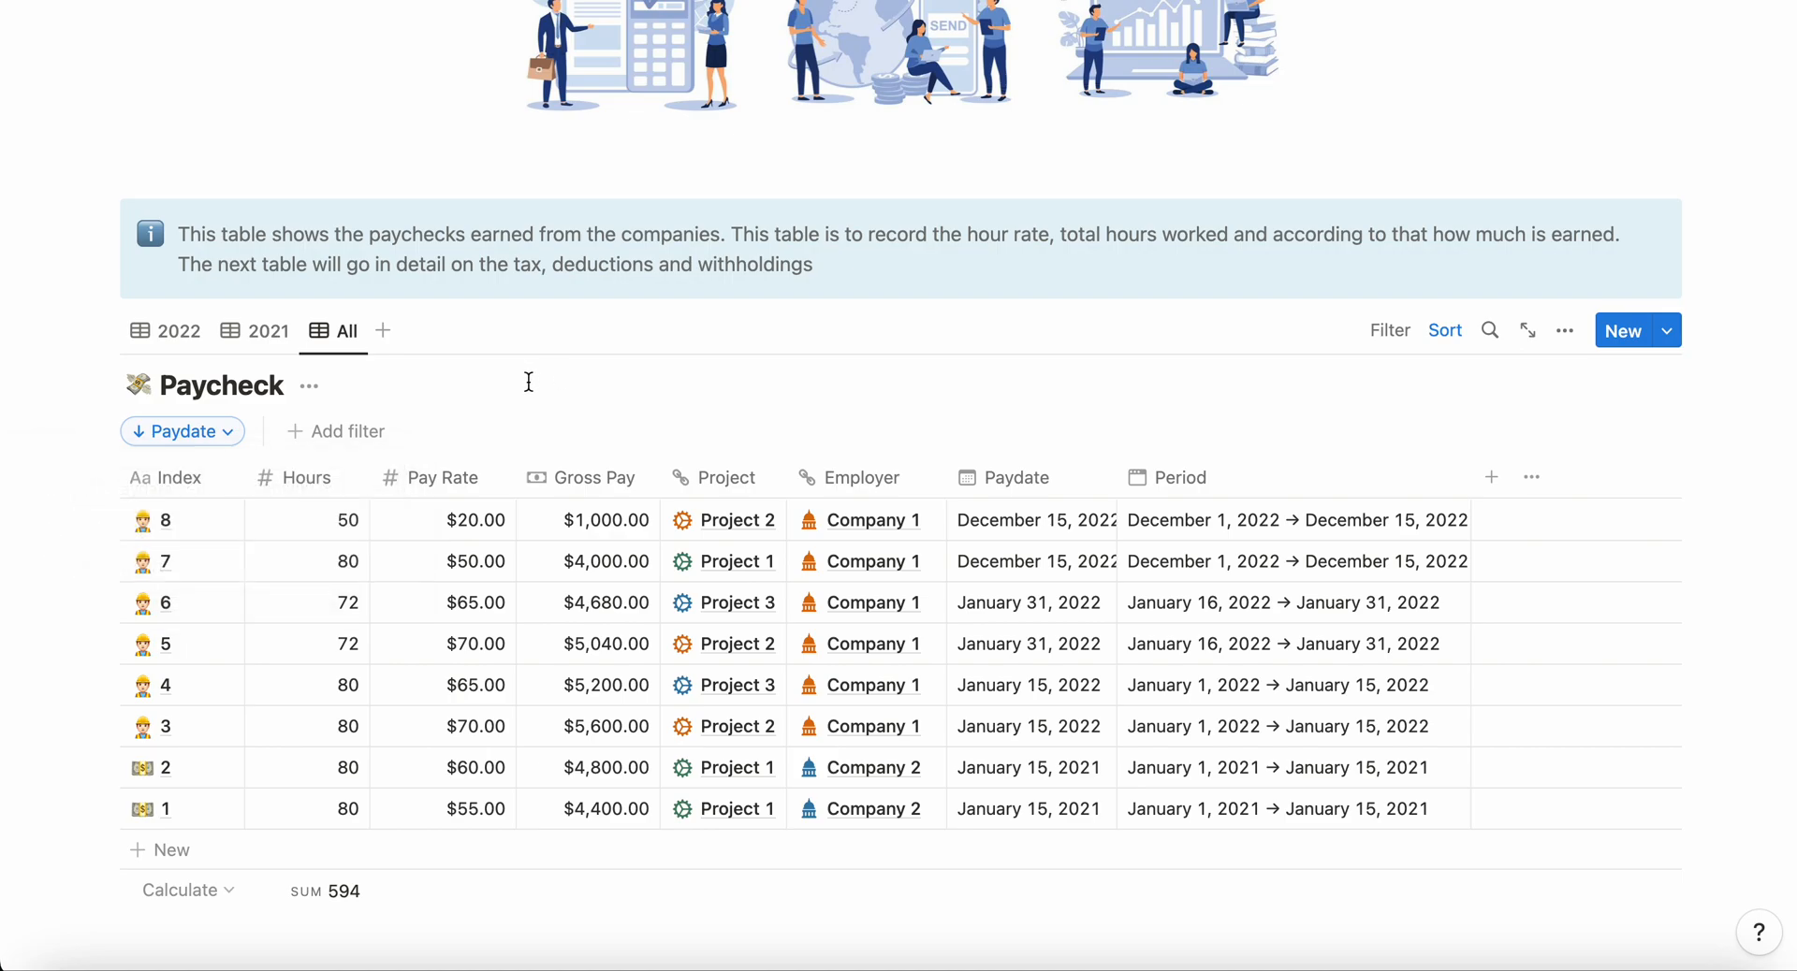
left_click(255, 330)
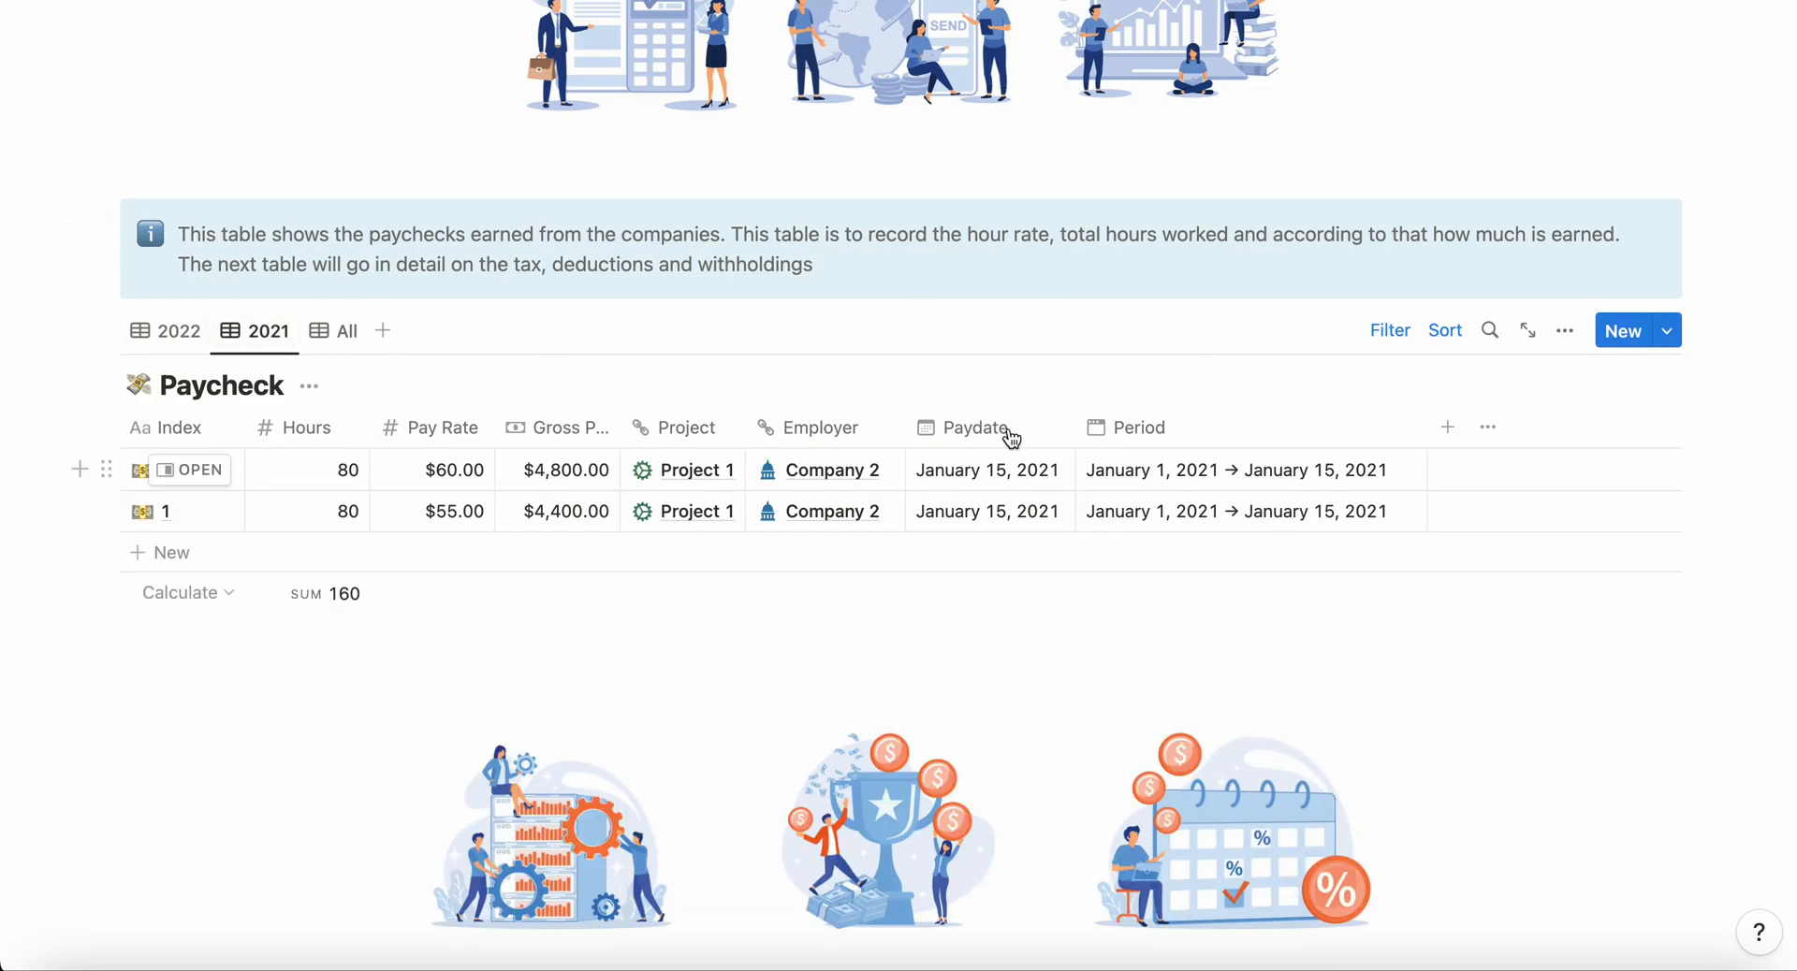
left_click(1394, 335)
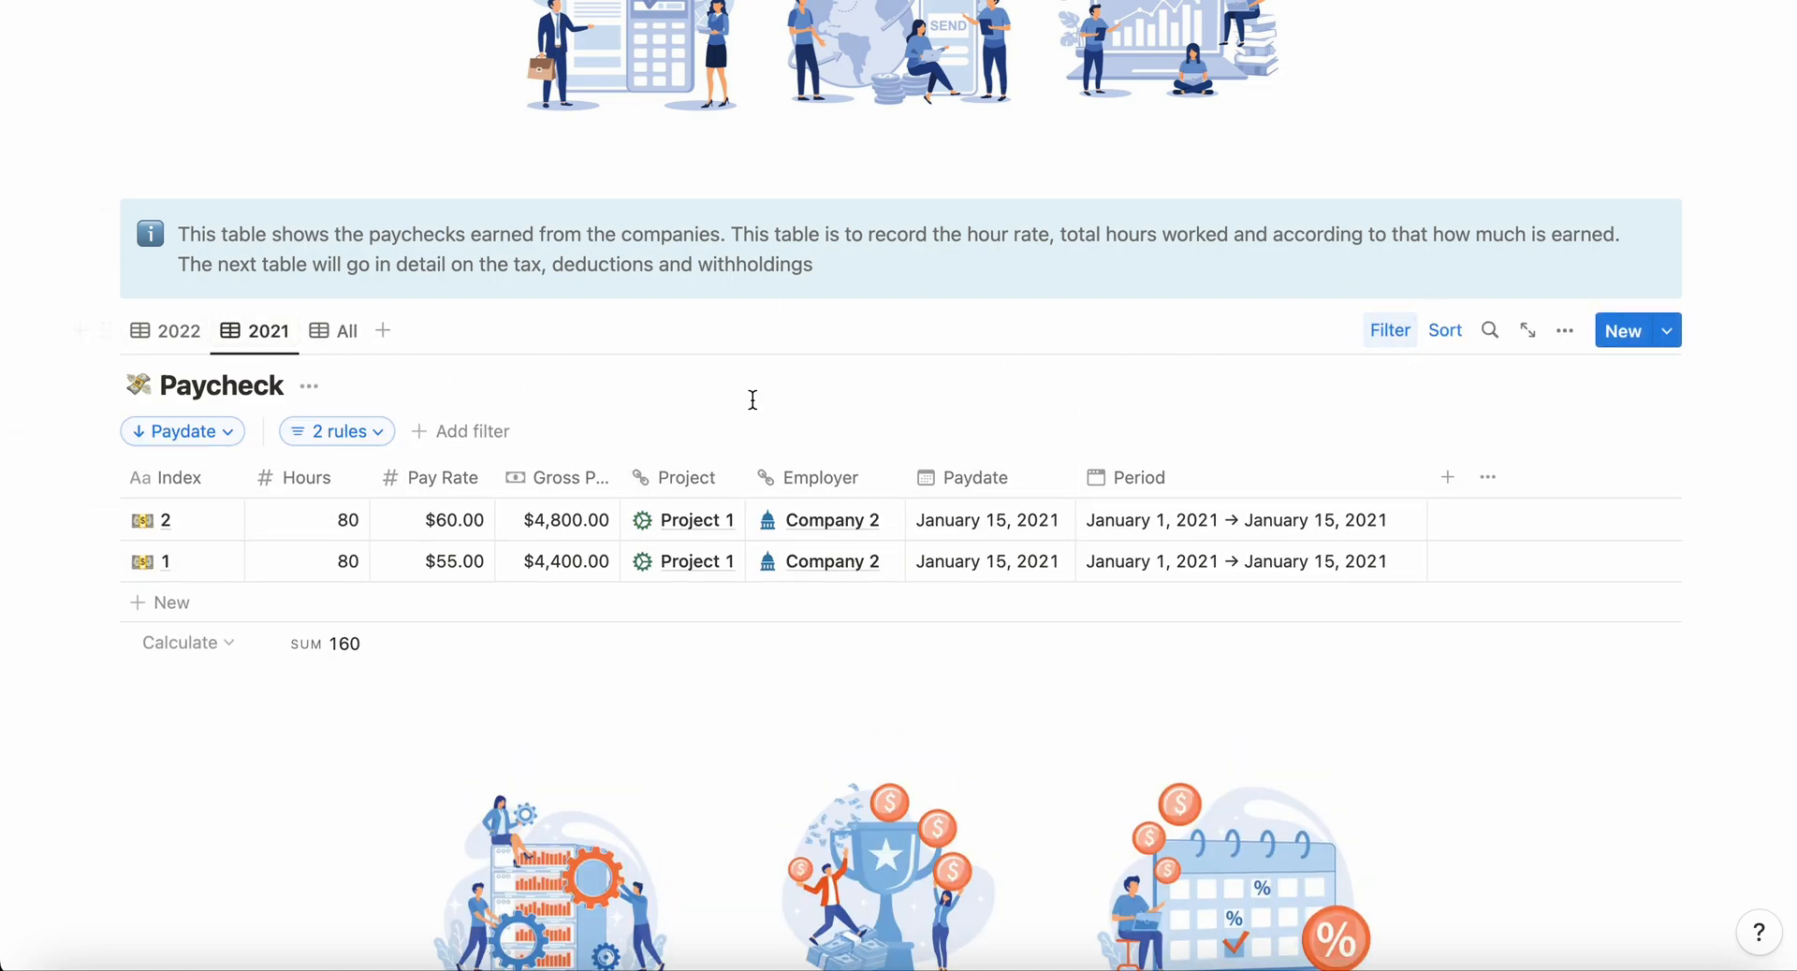
left_click(344, 433)
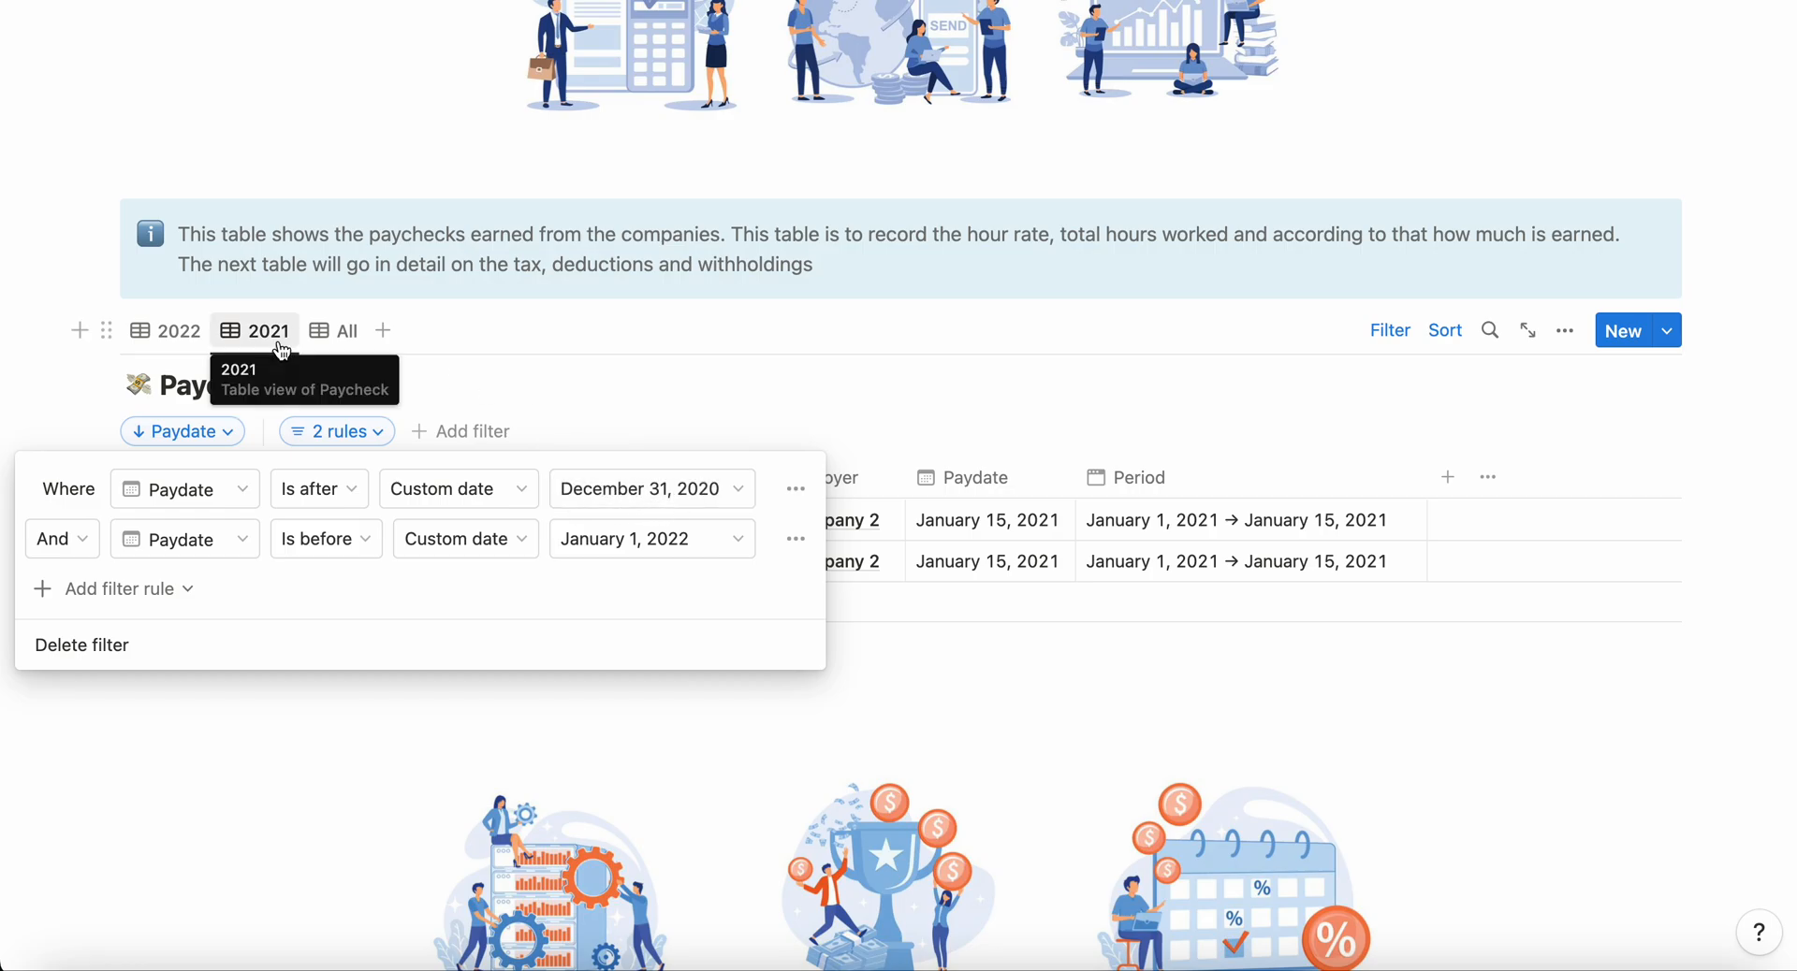
left_click(290, 748)
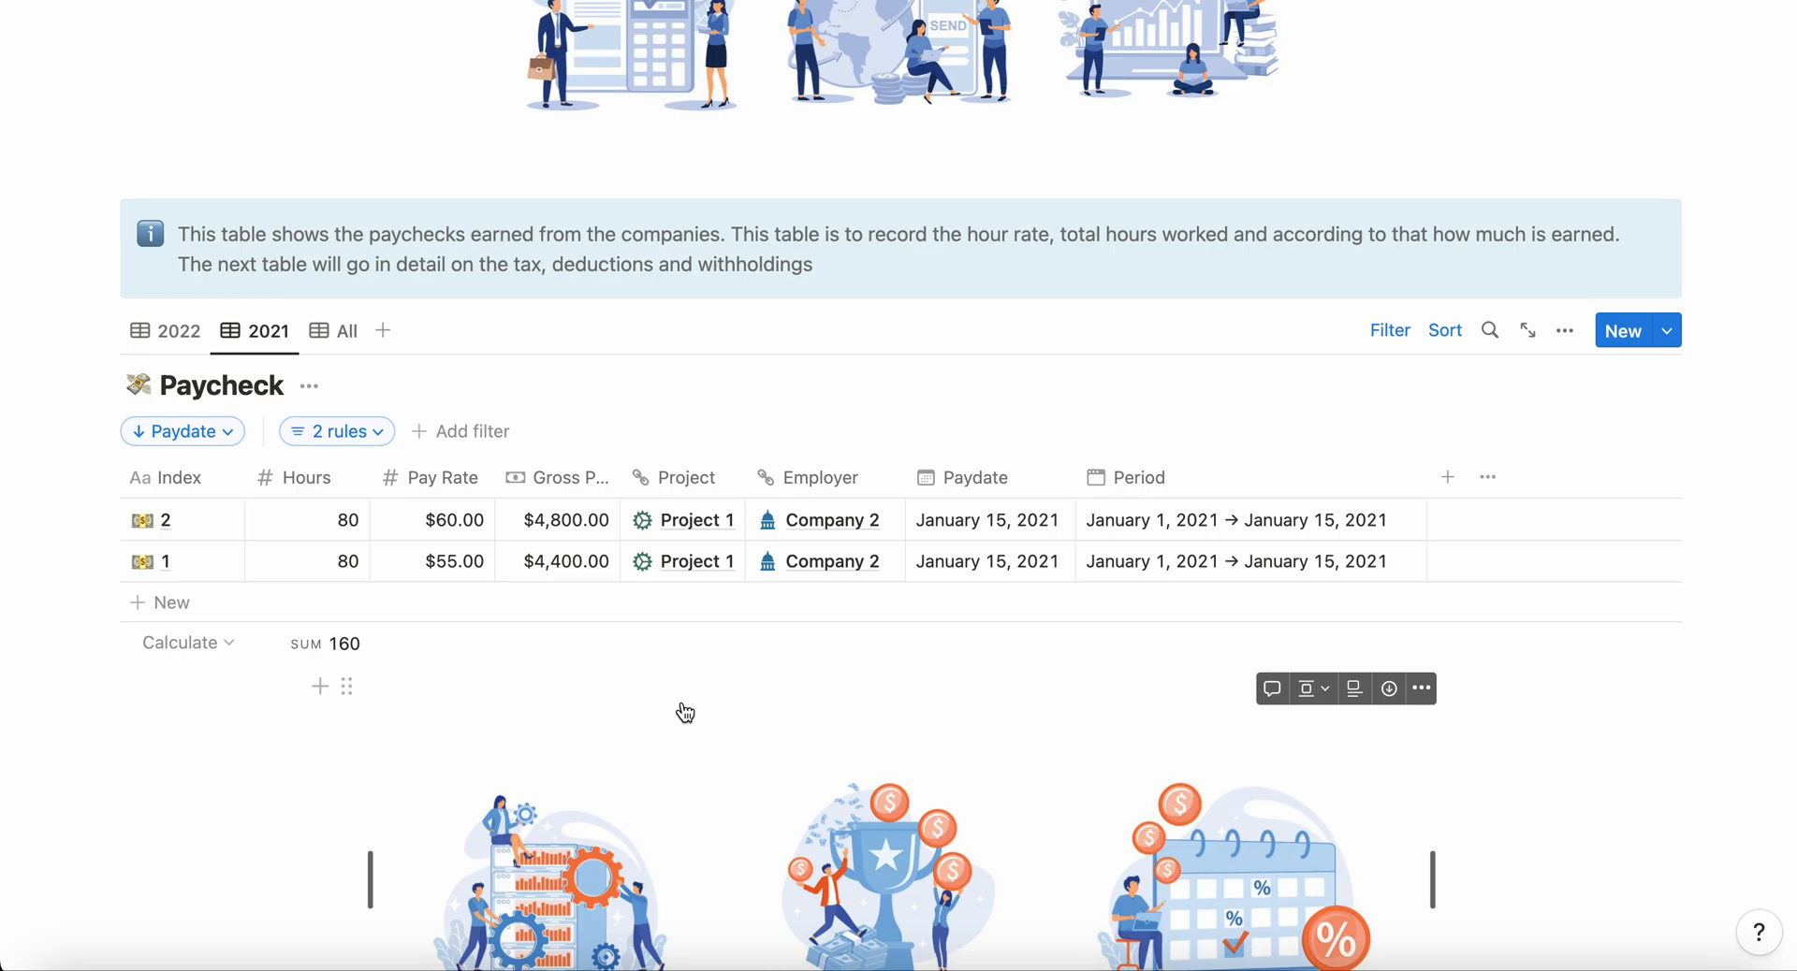
scroll(684, 713, "up", 3)
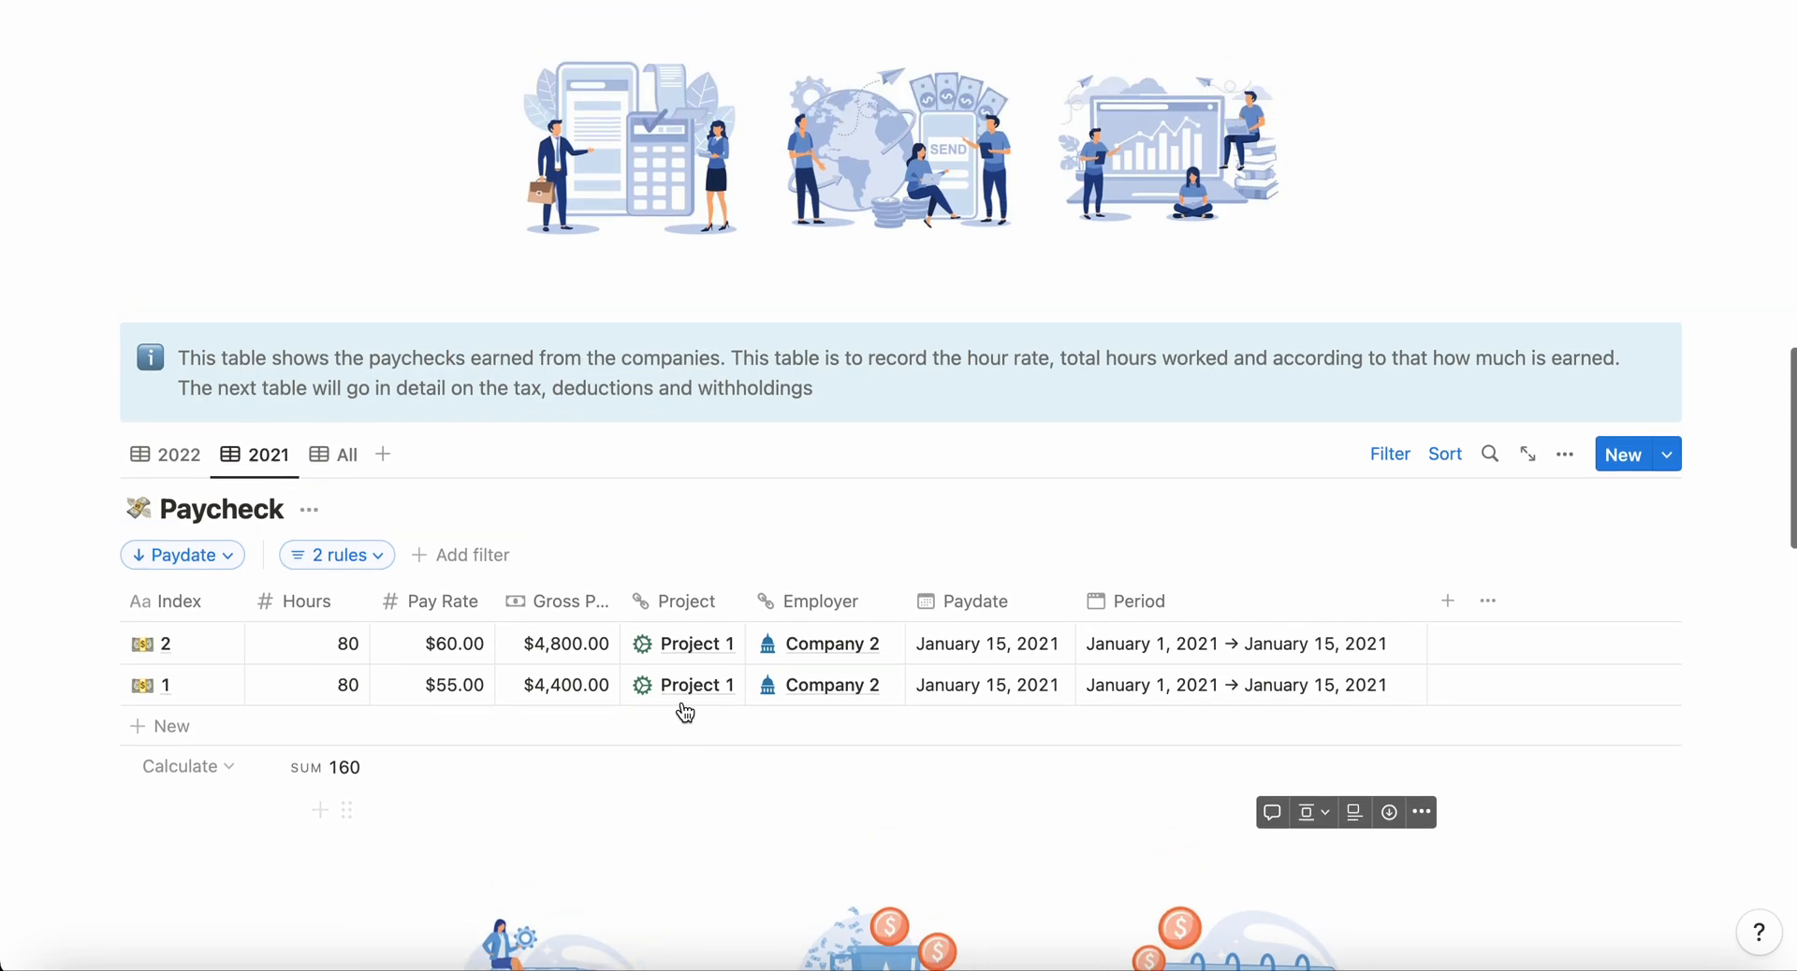